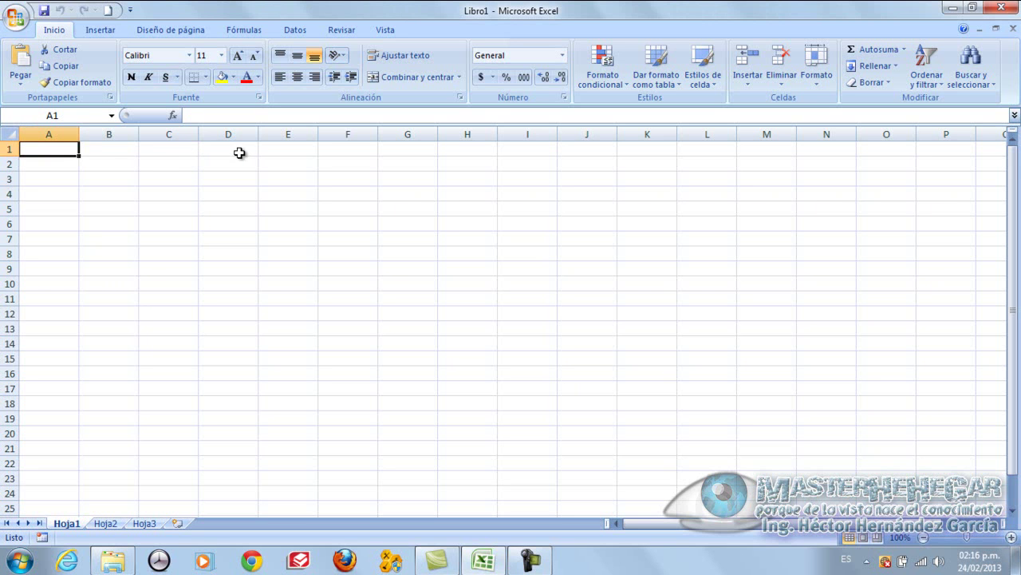
Step: Merge and centre D1:H1 and enter the title 'Papelería El Mal Estudiante' with a capital P
drag(241, 151, 478, 151)
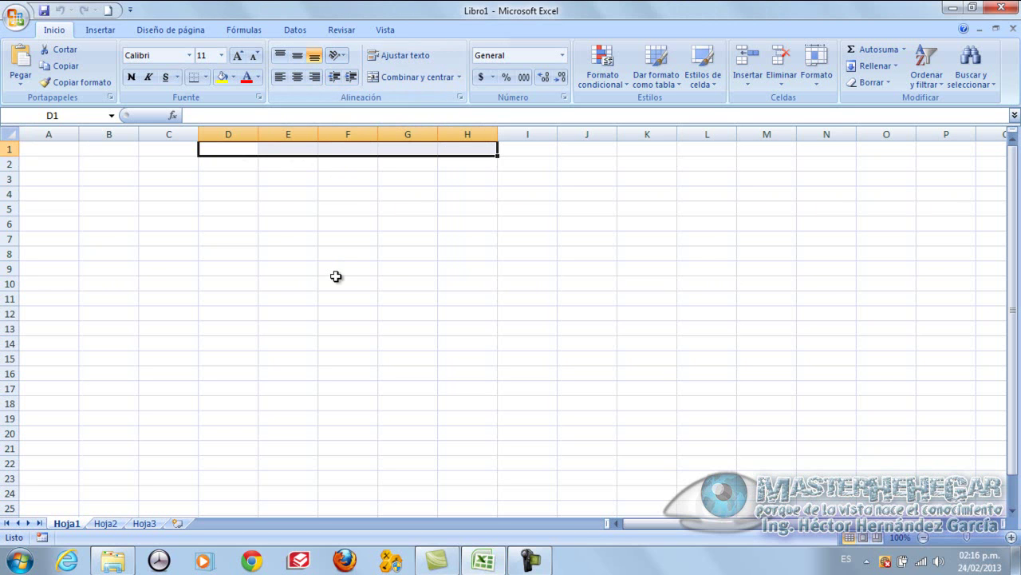
click(390, 77)
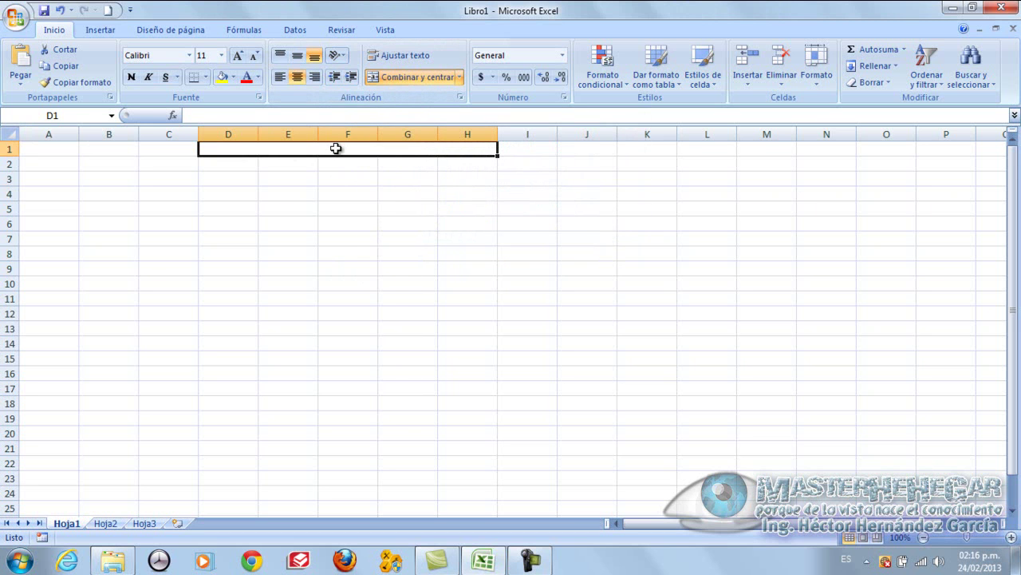
text(pap)
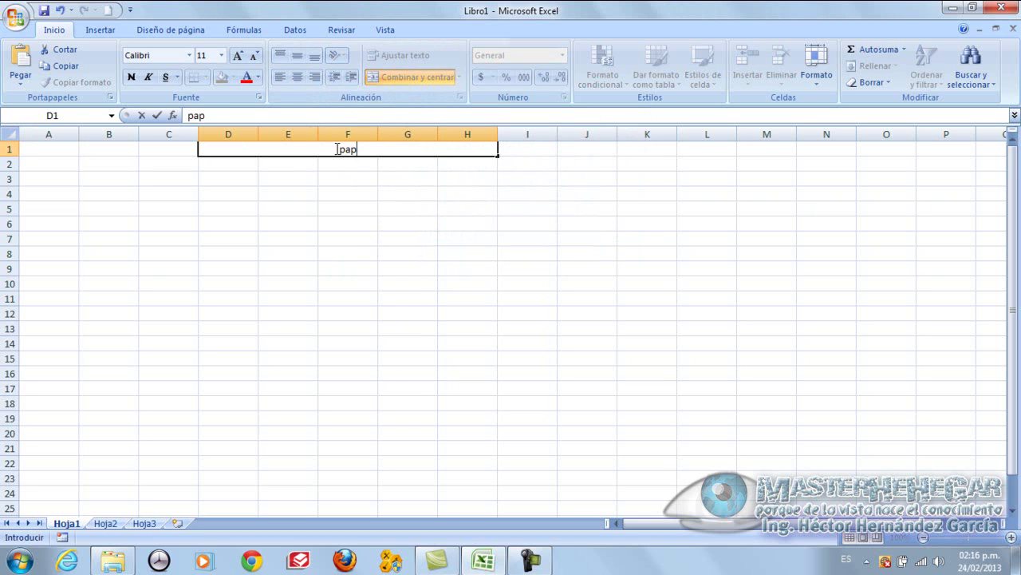
text(elería)
key(Return)
key(ctrl+Home)
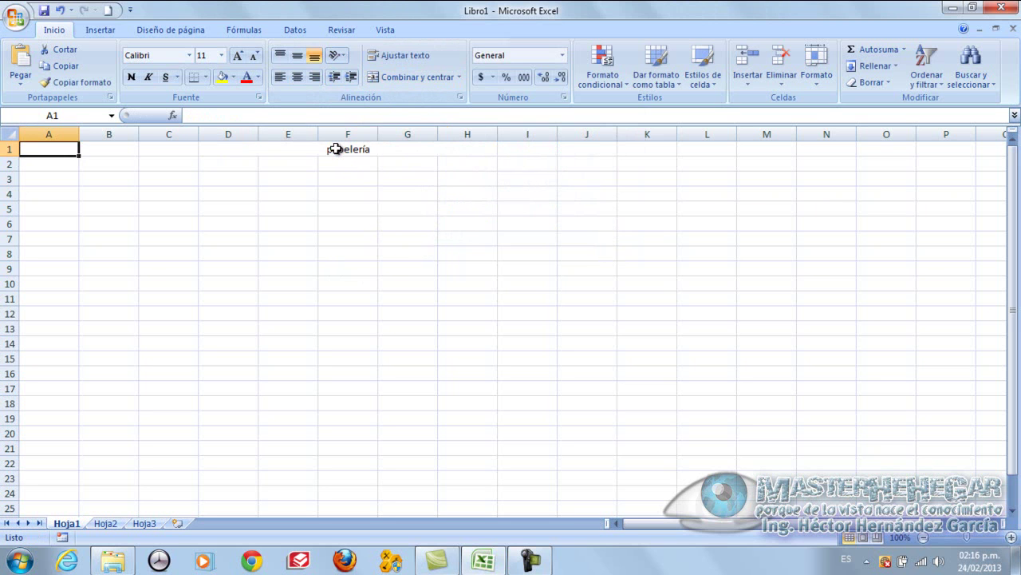
double_click(335, 149)
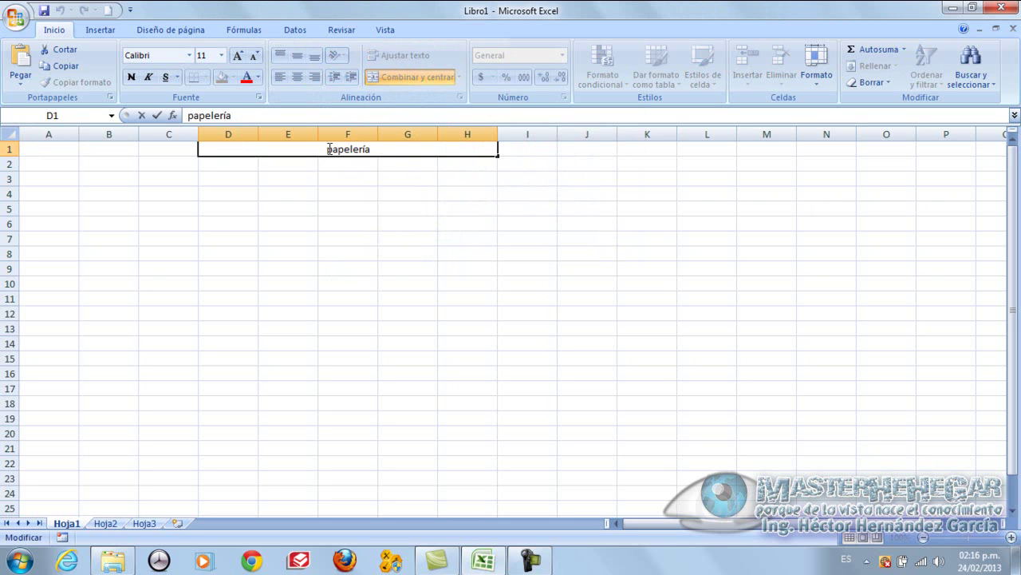
key(BackSpace)
text(Papelería El Mal)
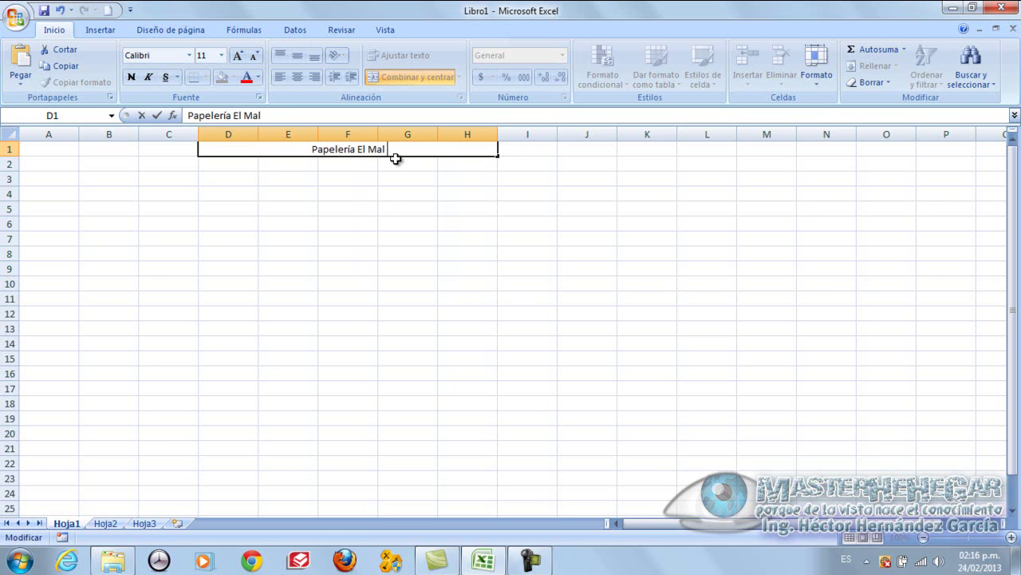
text( Estudia)
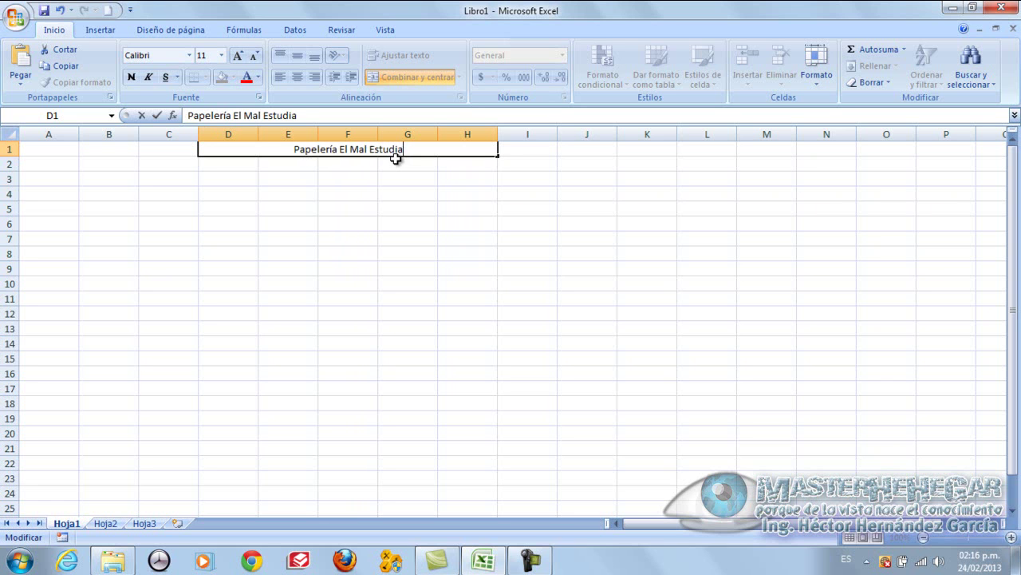
text(nte)
key(Return)
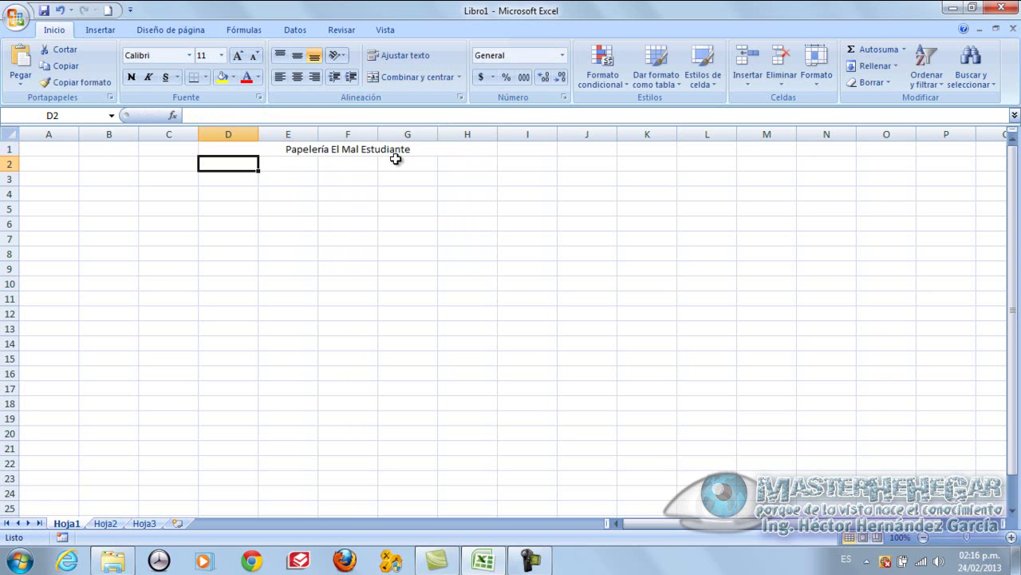
Step: Enter the A3 header, changing 'No. Producto' to 'Cve.Producto'
click(49, 177)
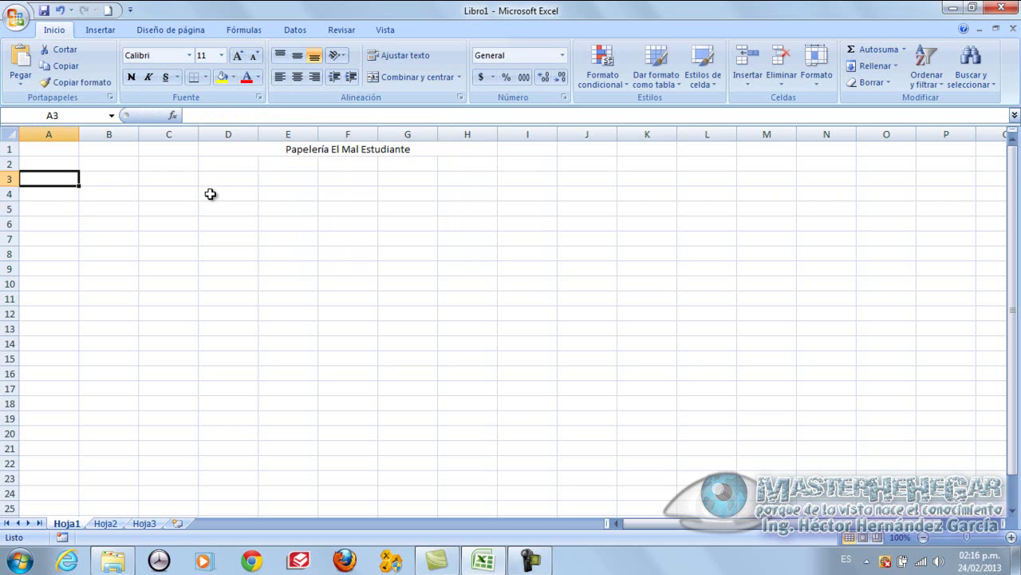
text(No)
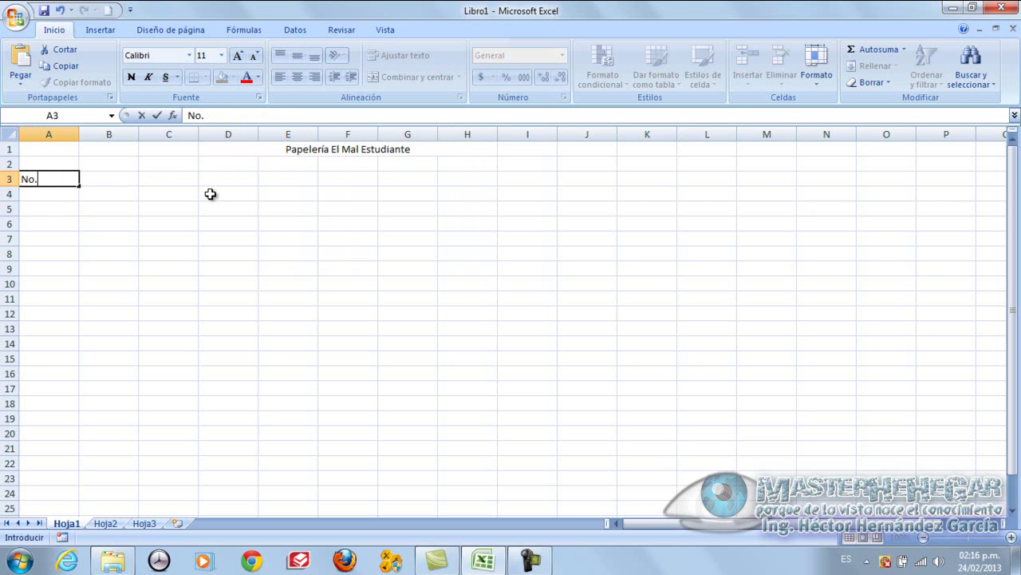
text(. Producto)
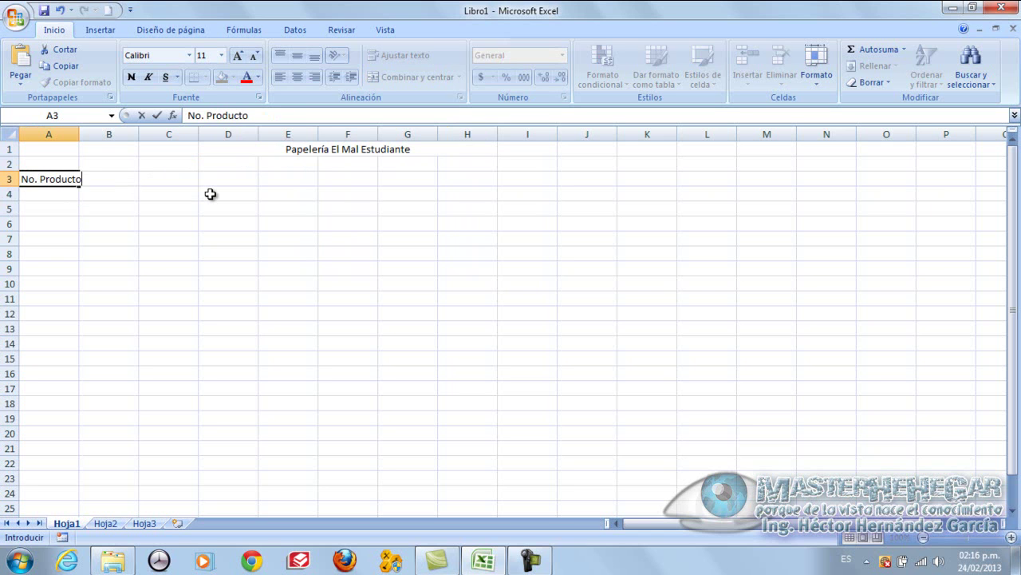
key(ctrl+Return)
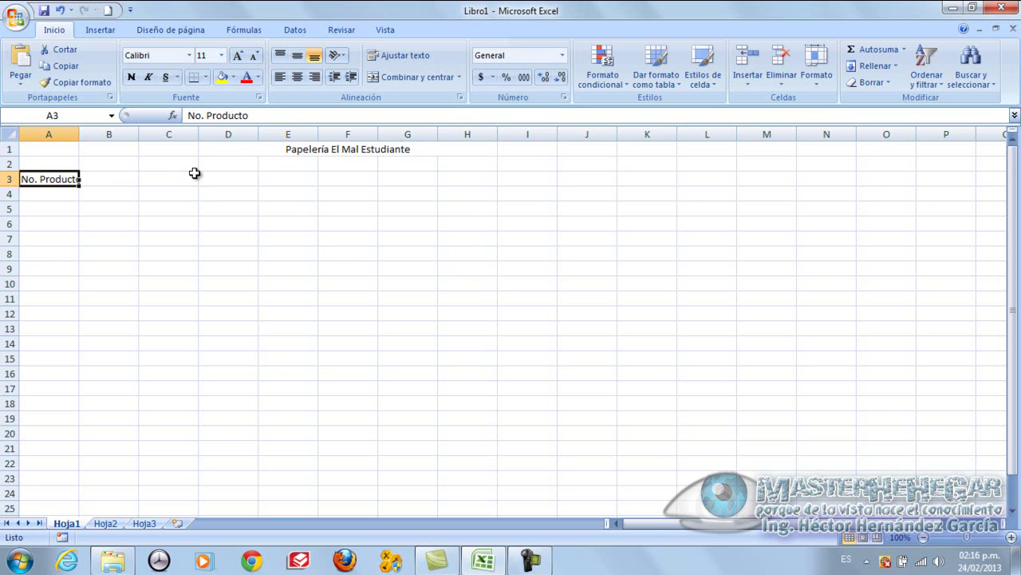
double_click(36, 180)
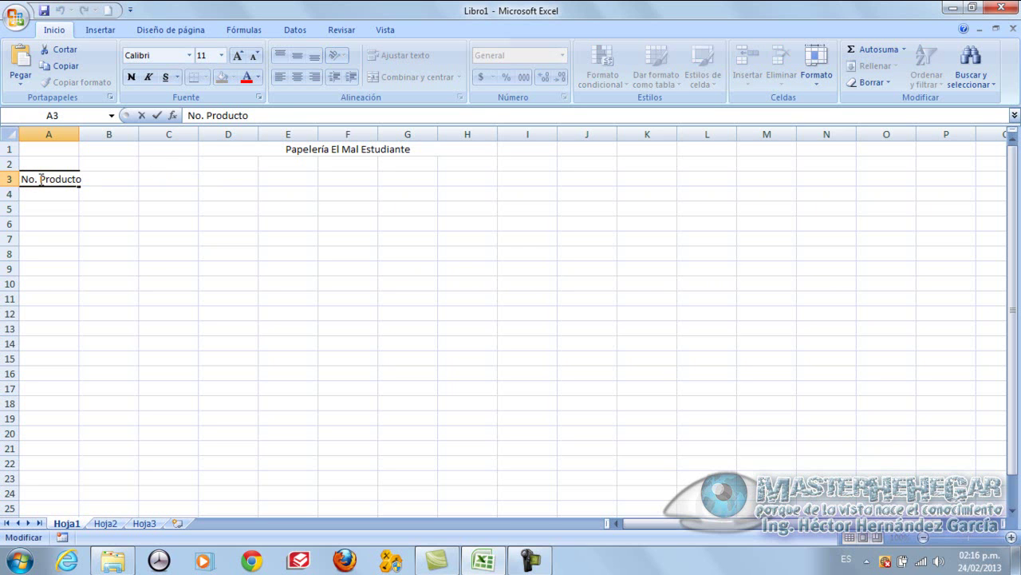
key(BackSpace)
key(BackSpace)
key(BackSpace)
key(BackSpace)
text(Cve.)
key(Return)
Step: Add headers Descripción, Precio Caja and Precio Individual in B3:D3
click(88, 189)
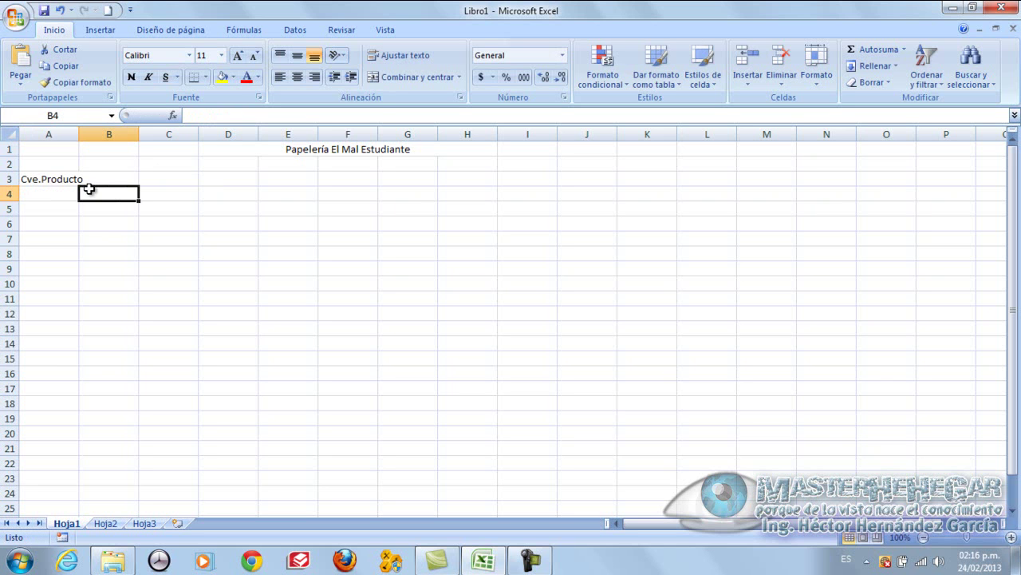
key(Up)
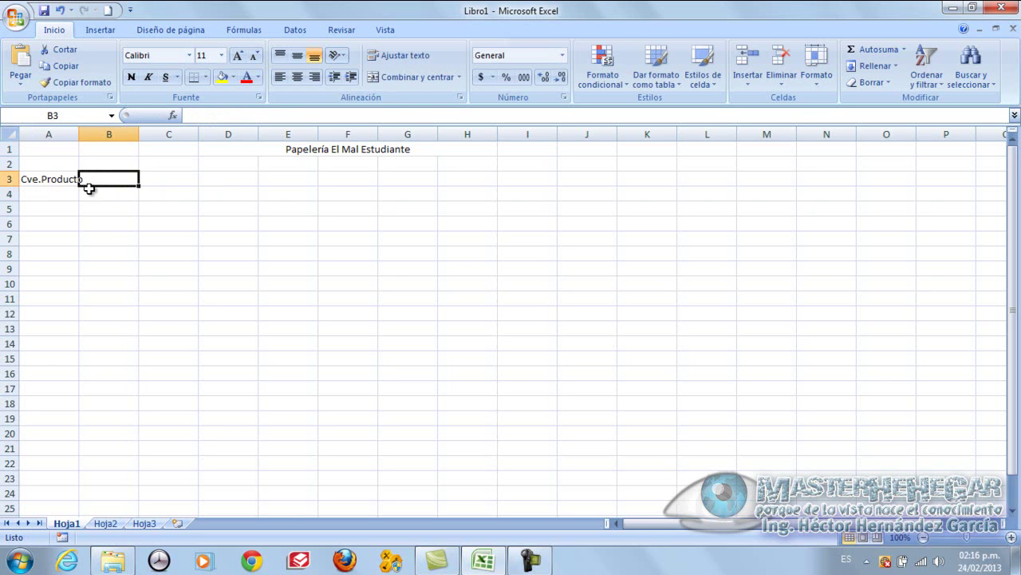
text(Descripción)
key(Tab)
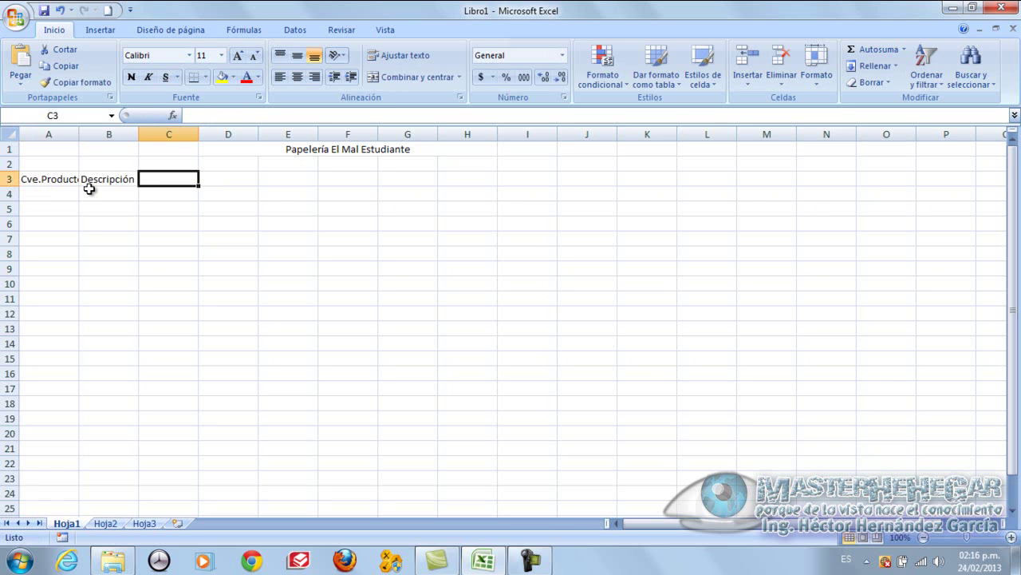
text(Prec)
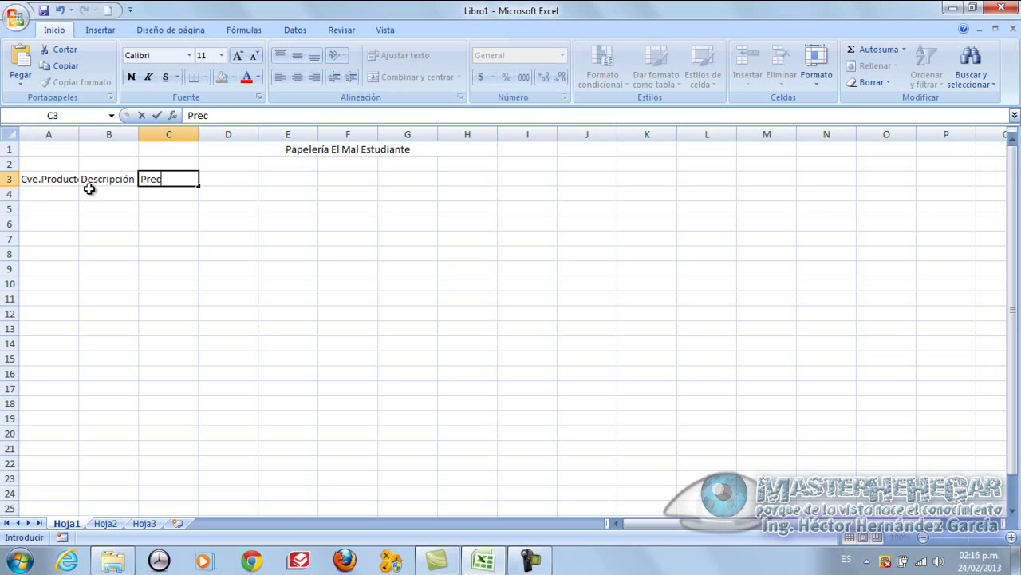
text(io Caja)
key(Tab)
text(Prec)
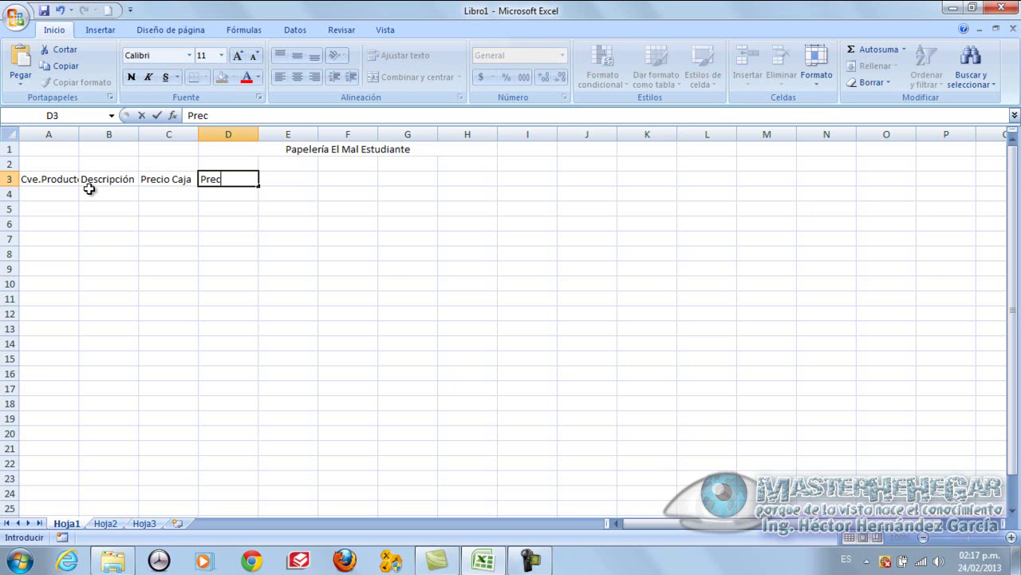
text(io Individual)
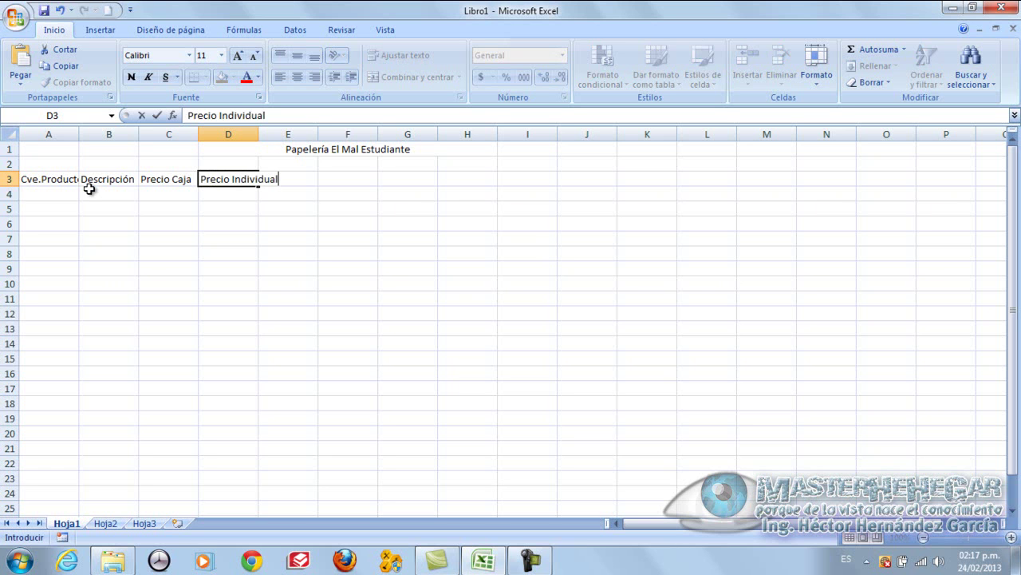
key(Tab)
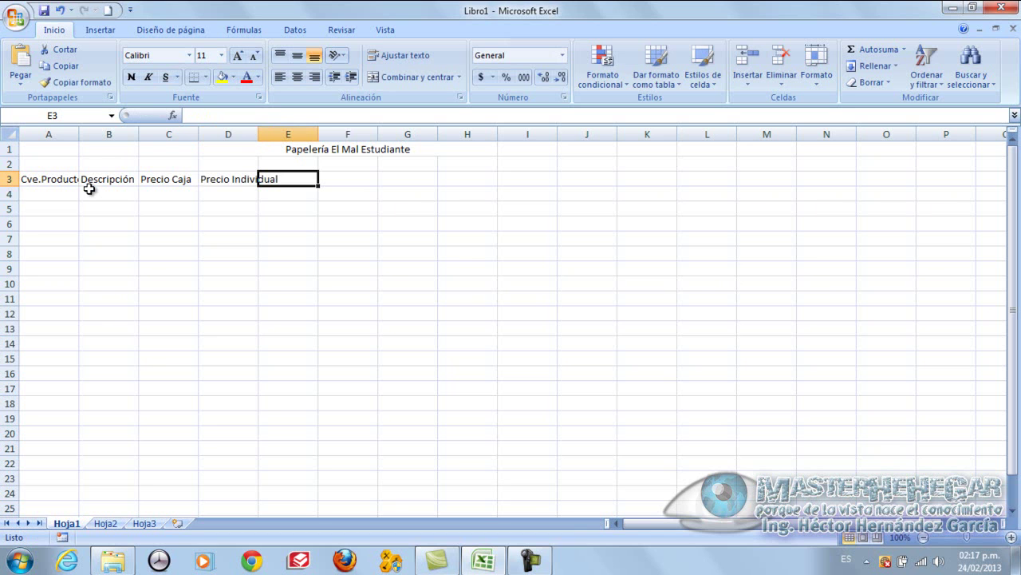
Step: Add headers IVA, Precio Neto Caja and Precio Neto Individual in E3:G3
text(IVA)
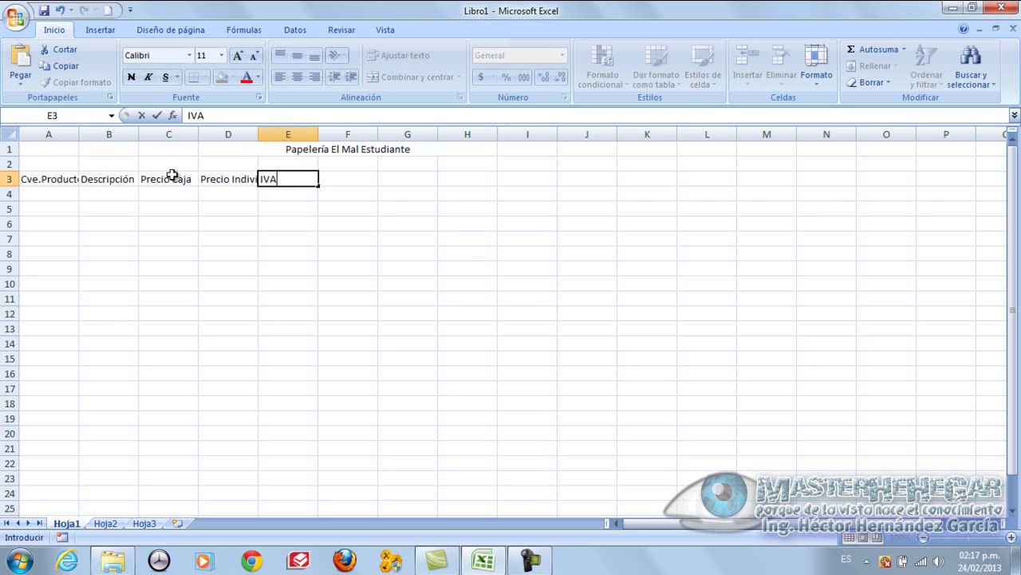
key(Tab)
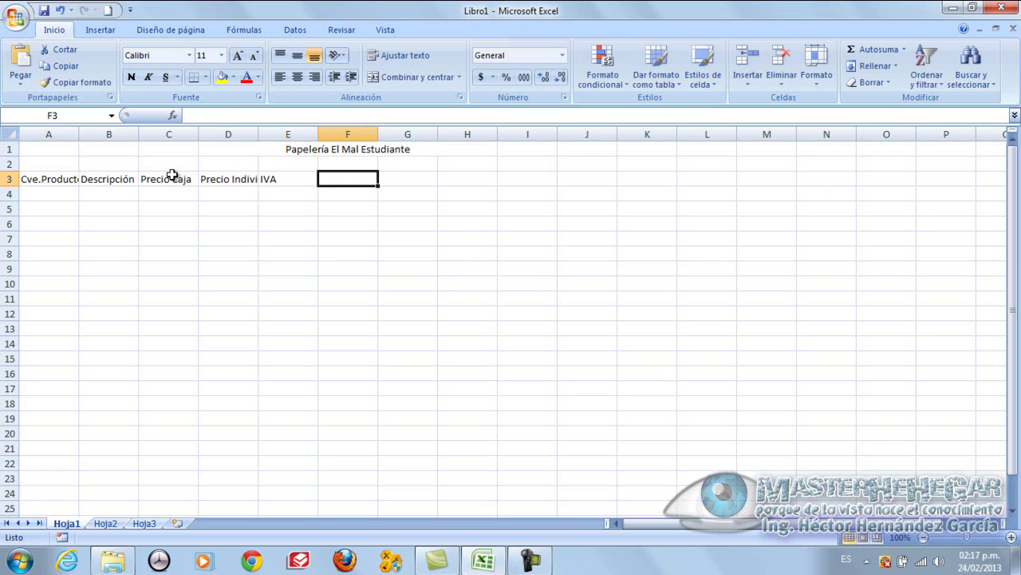
text(Precio)
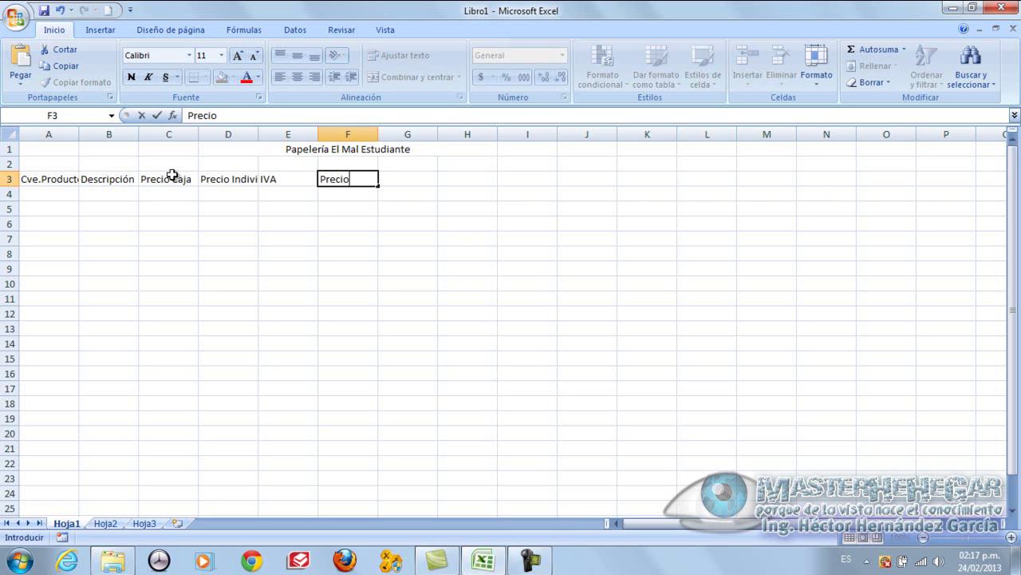
text( Neto Caja)
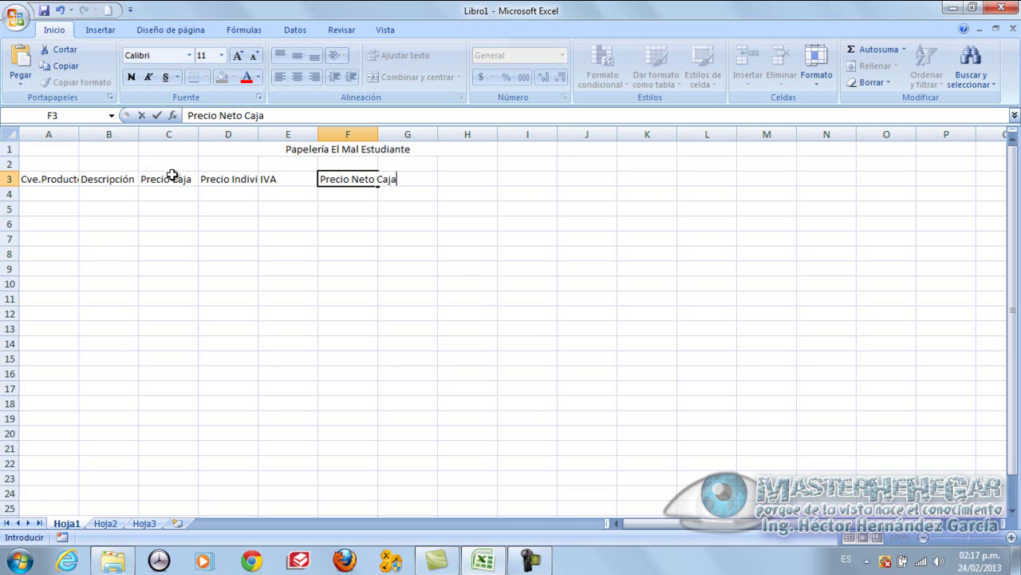
key(Tab)
text(Pre)
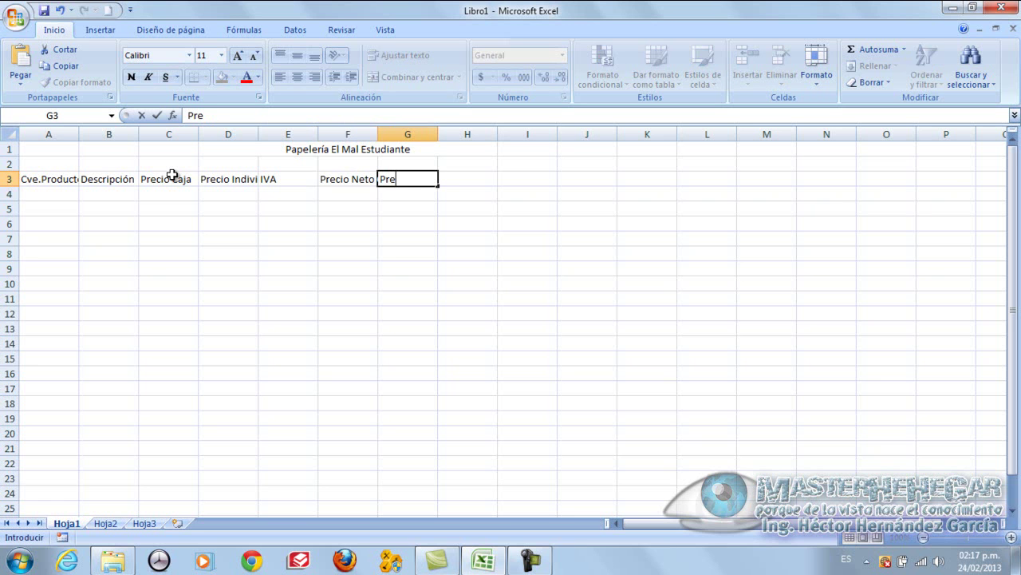
text(cio Neto Indiv)
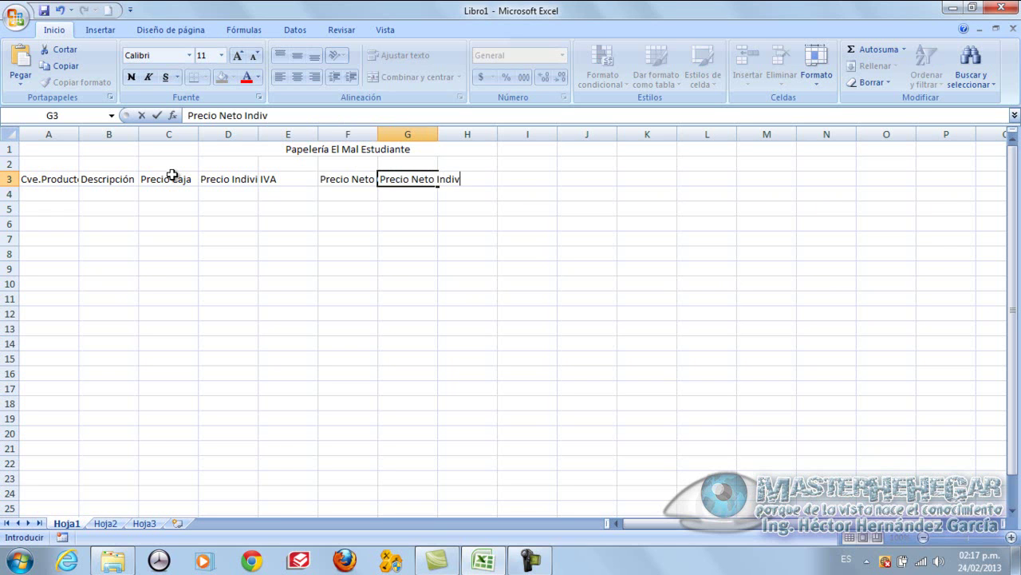
text(idual)
key(Return)
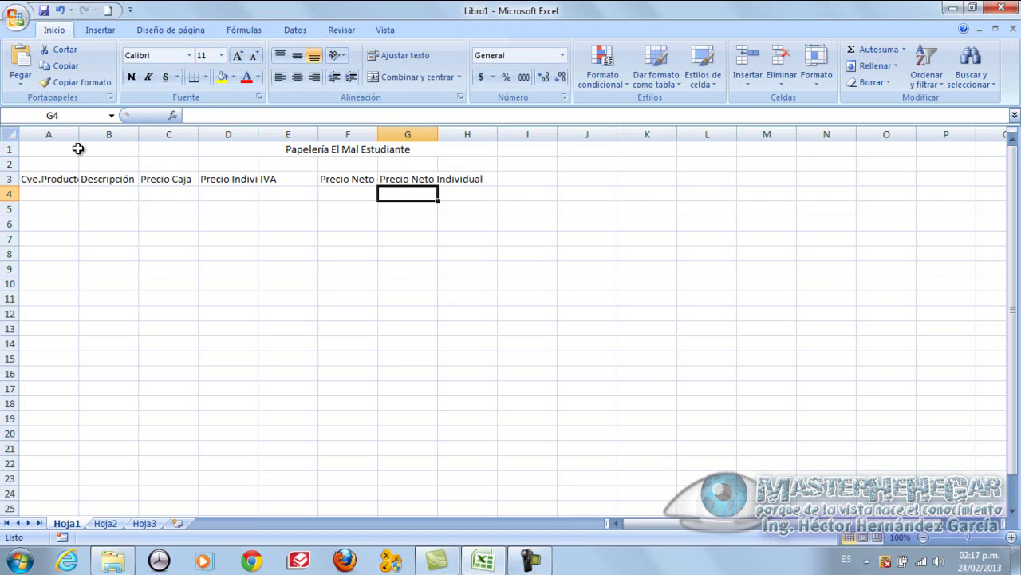
Step: Autofit column A to show Cve.Producto and adjust column B's width
mouse_move(79, 134)
mouse_down()
mouse_move(160, 139)
mouse_move(63, 138)
mouse_move(103, 138)
mouse_move(74, 135)
mouse_up()
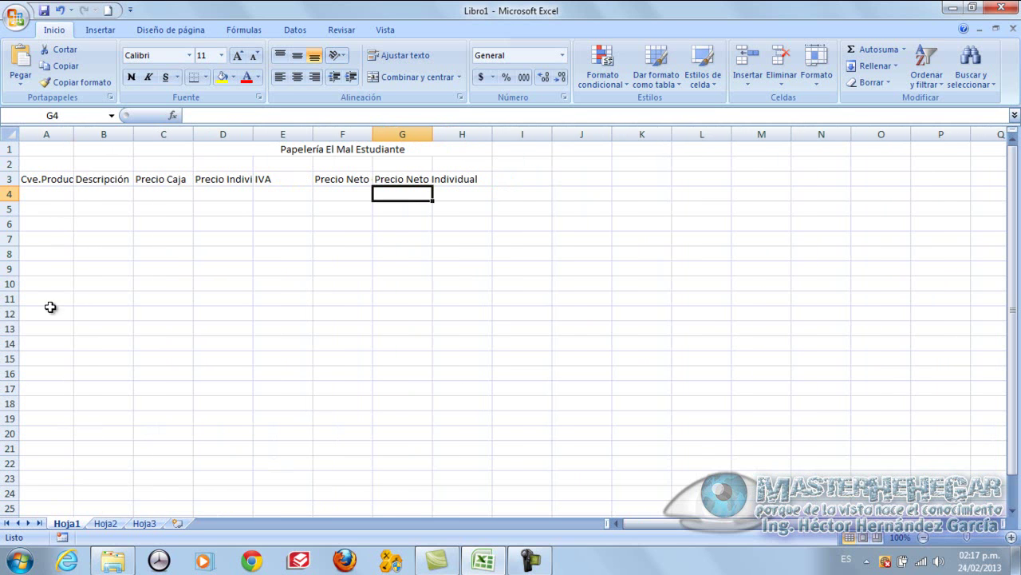
double_click(75, 135)
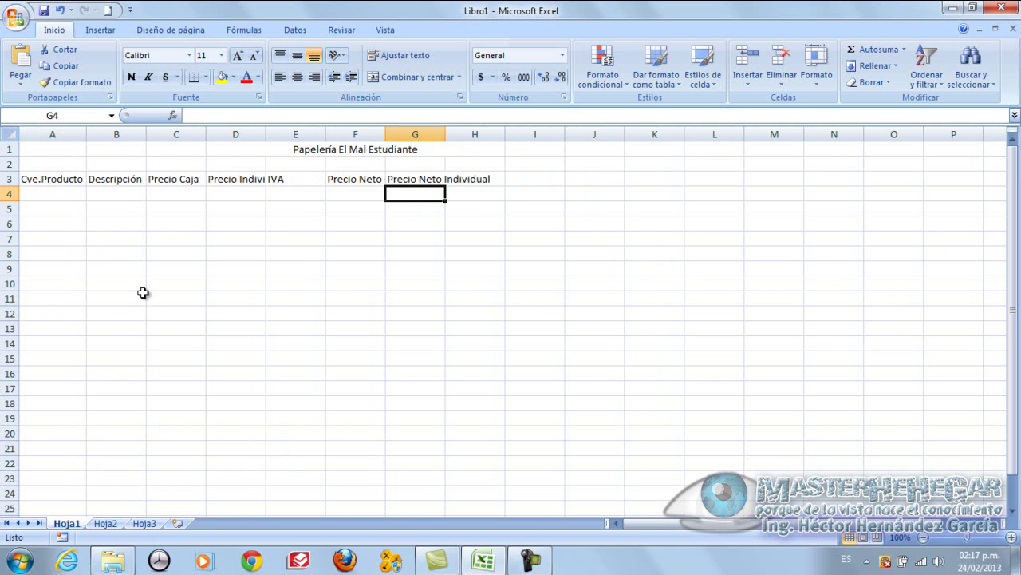
drag(146, 134, 145, 133)
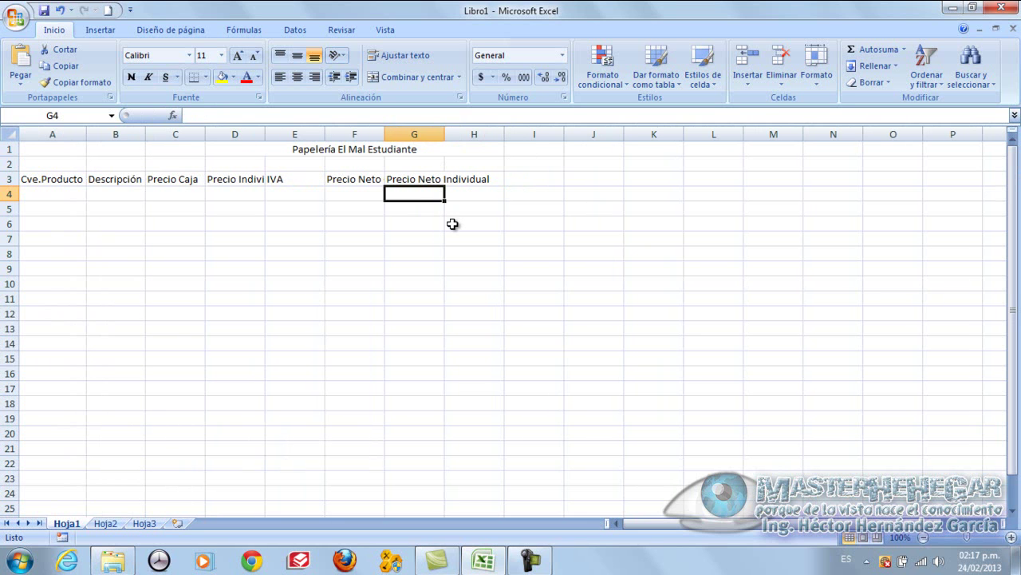
Step: Break the G3 header into 'Precio Neto' and 'Individual' on two lines
click(416, 180)
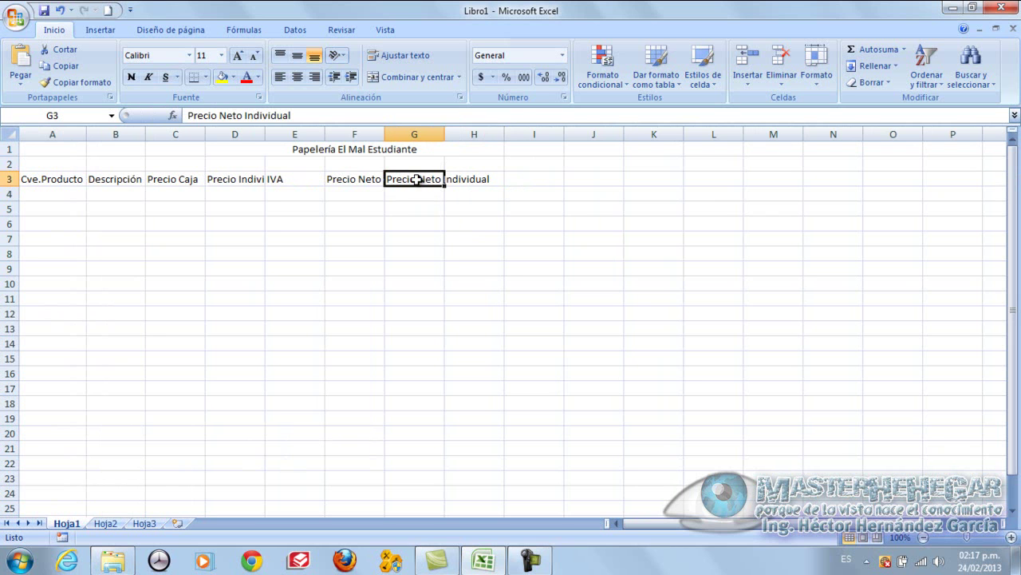
double_click(416, 179)
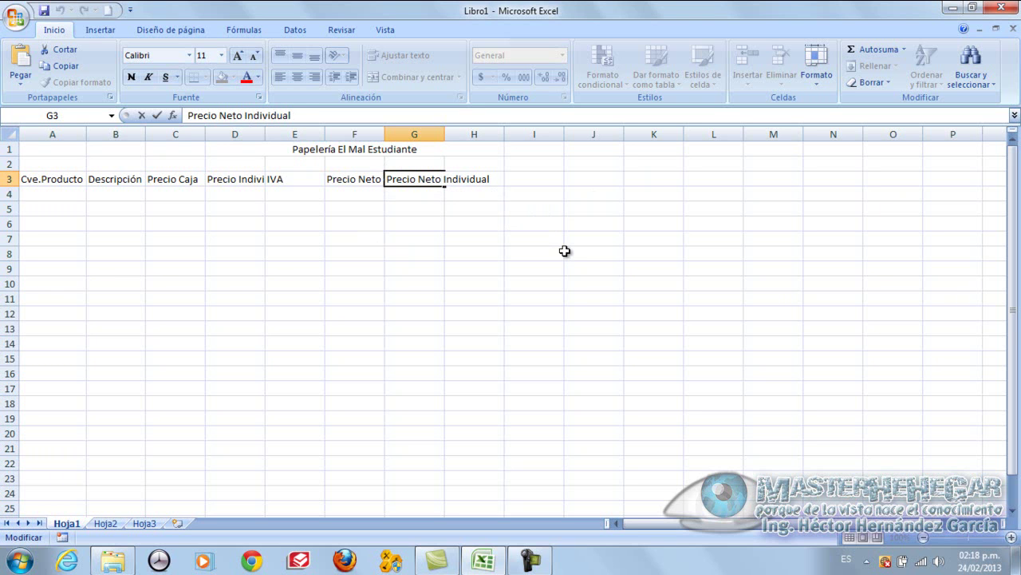
key(alt+Return)
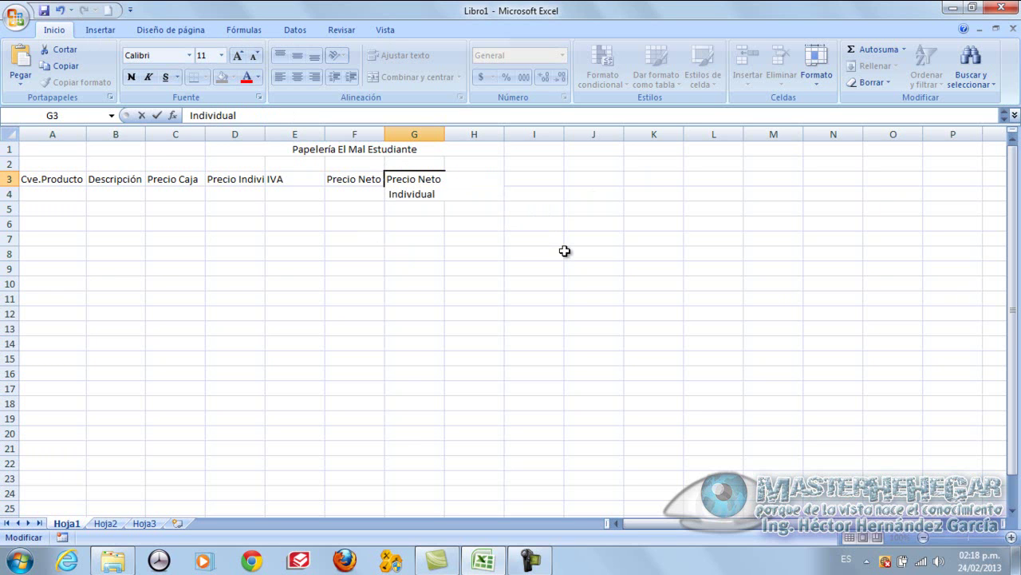
key(Delete)
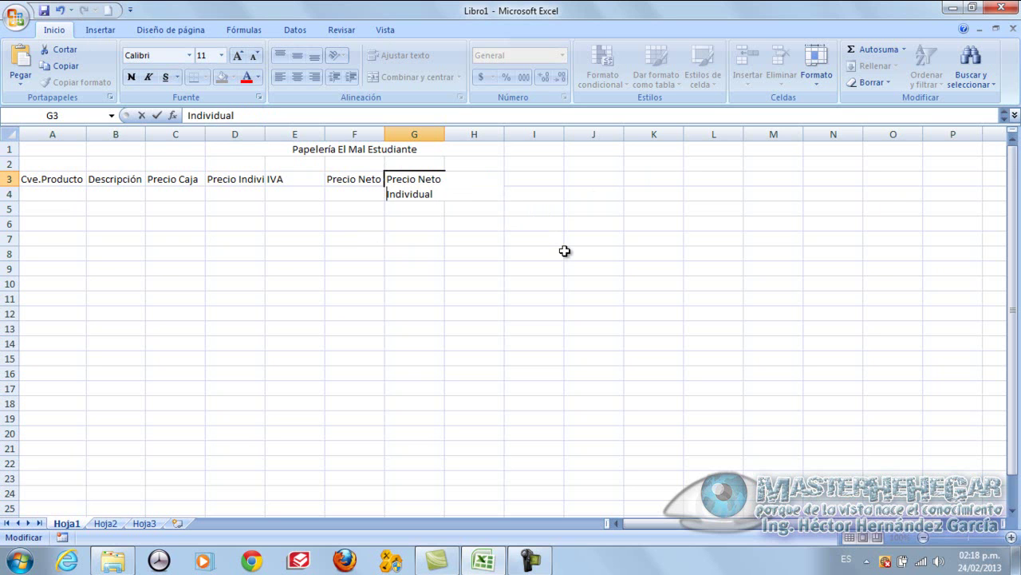
key(Return)
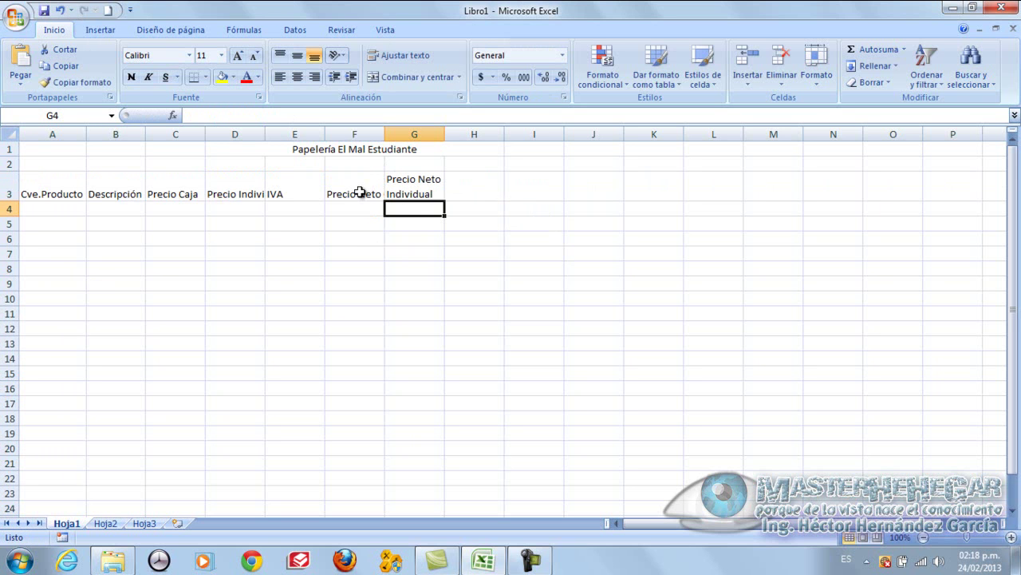
Step: Autofit columns D and F to fit Precio Individual and Precio Neto Caja
click(252, 196)
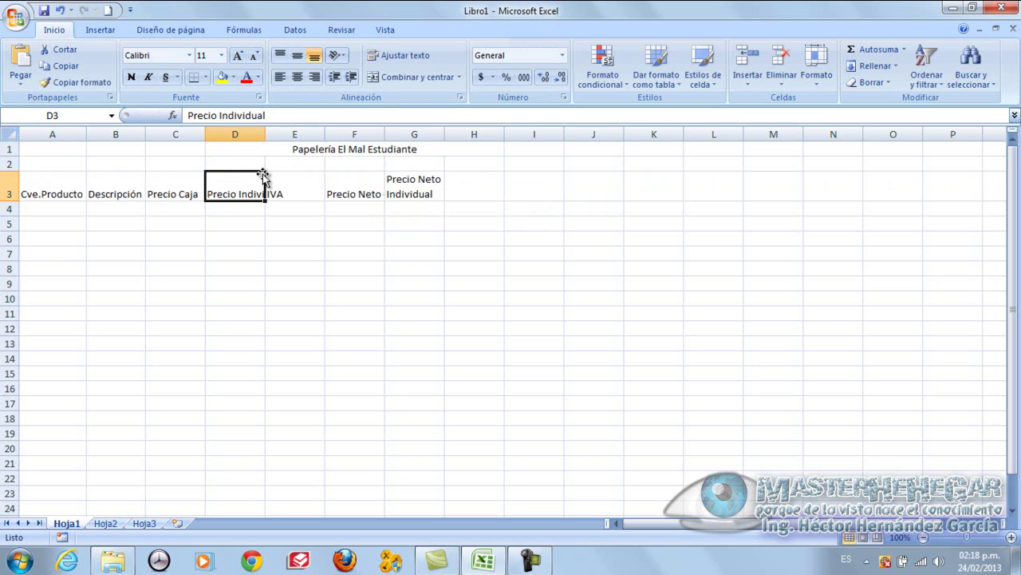
click(266, 133)
double_click(266, 134)
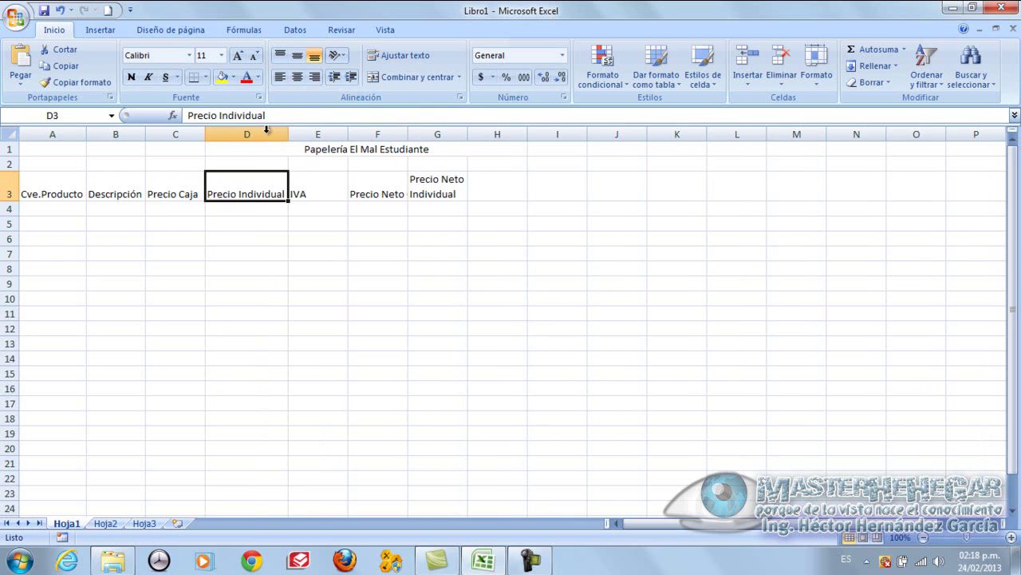
double_click(407, 134)
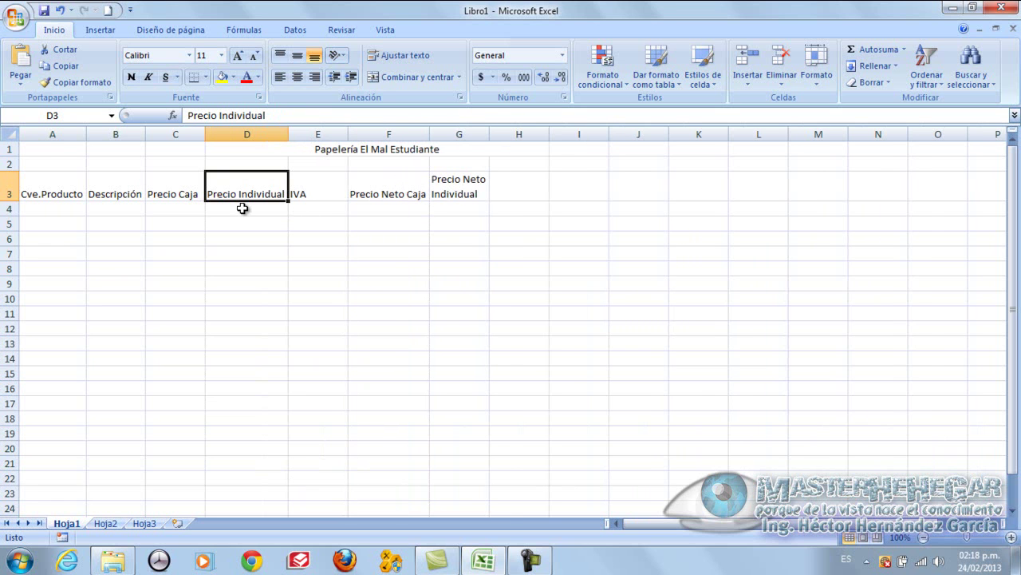
Step: Centre the A3:G3 column headers, cancelling an accidental table creation
drag(64, 192, 455, 189)
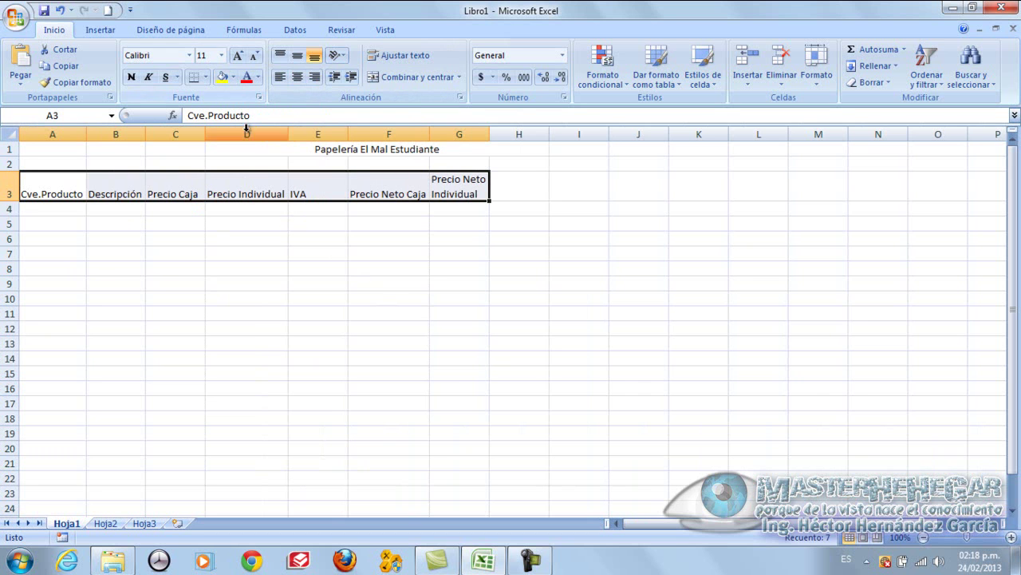
key(ctrl+t)
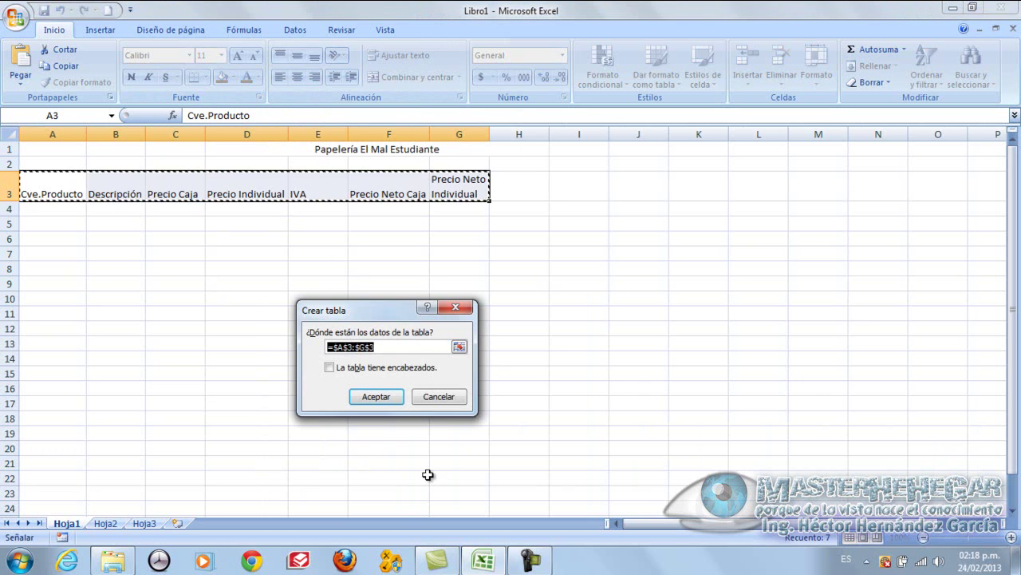
click(447, 397)
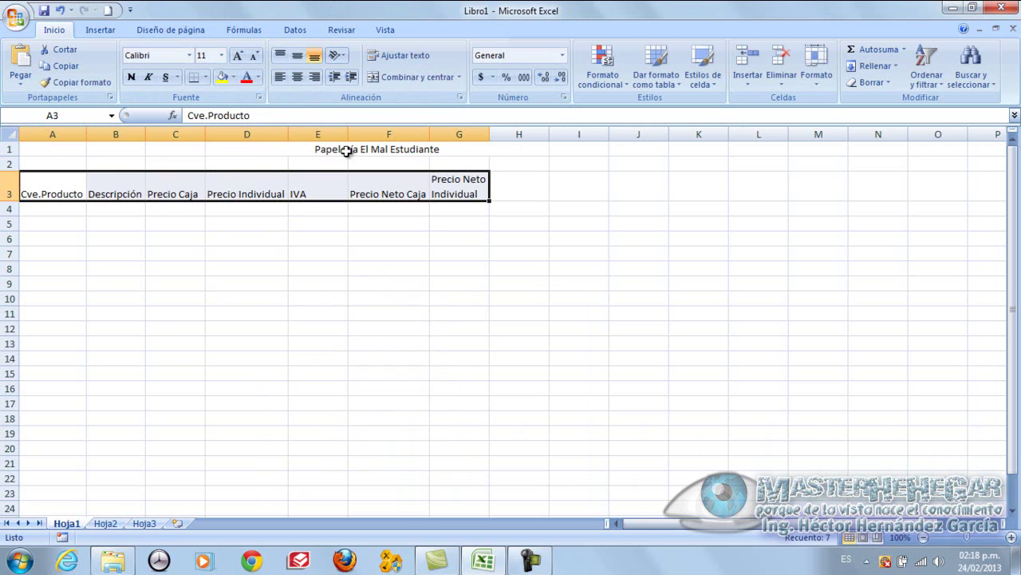
click(292, 77)
click(387, 231)
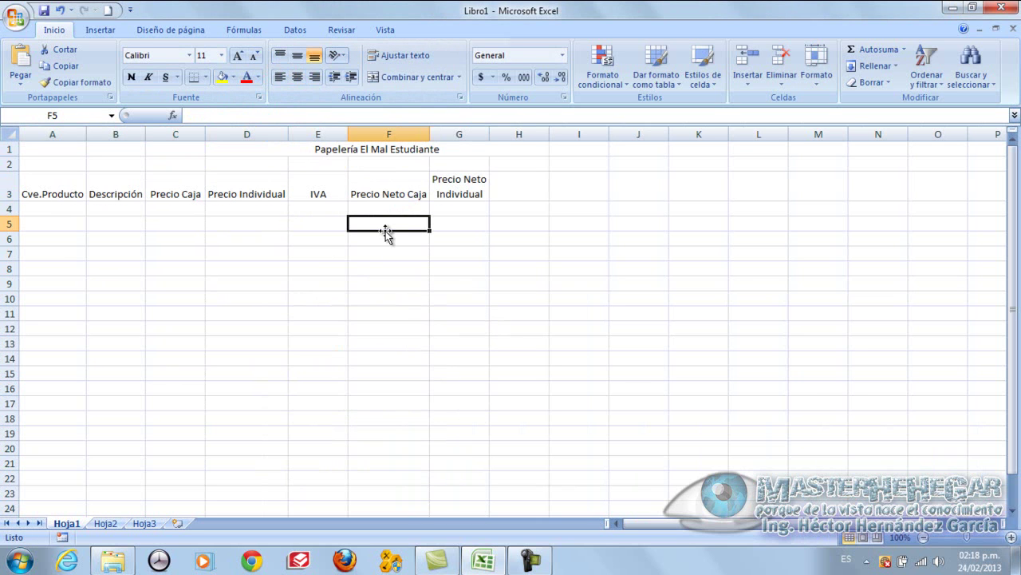
Step: Enter product keys 1, 2 and 3 in A4:A6
click(77, 209)
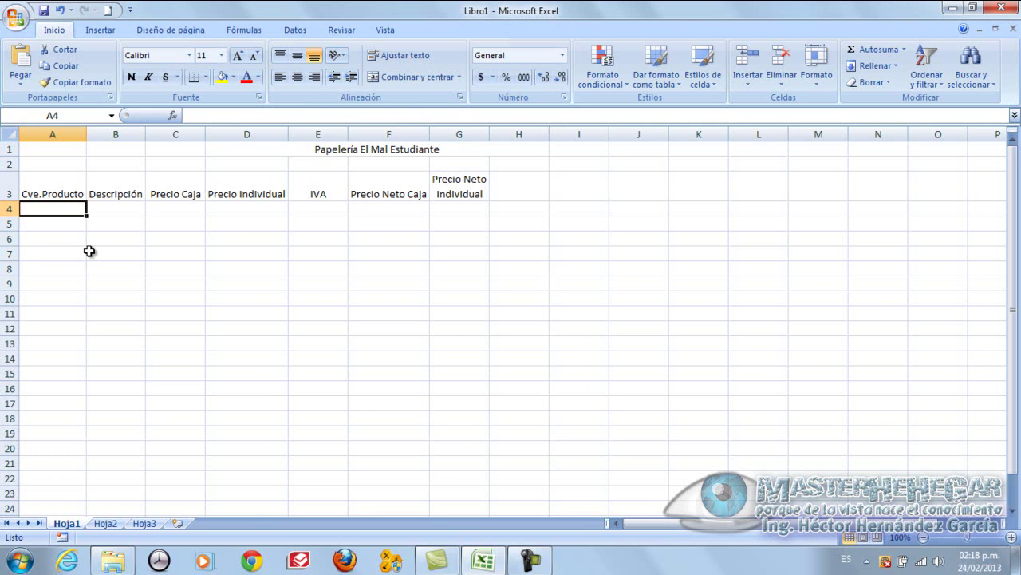
text(1)
key(Return)
text(2)
key(Return)
text(3)
key(Return)
Step: Fill the product keys down column A so A4:A13 read 1 to 10
click(78, 238)
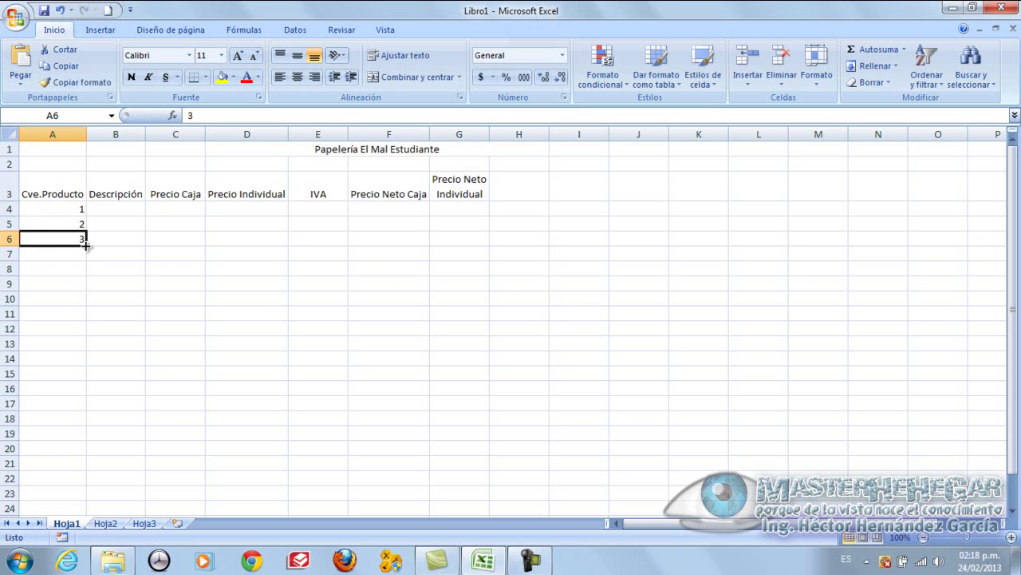
drag(85, 246, 82, 460)
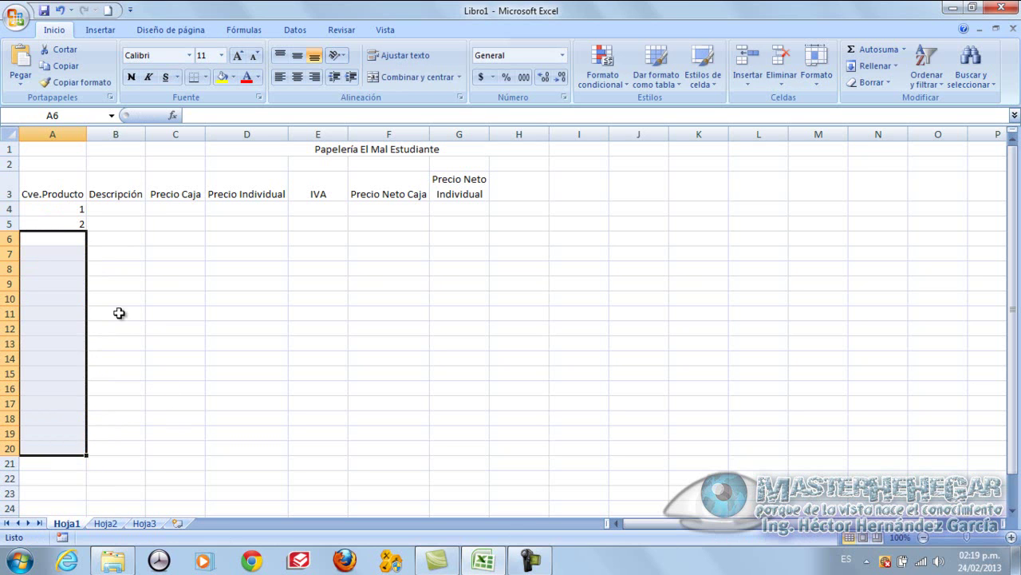
key(Delete)
click(83, 225)
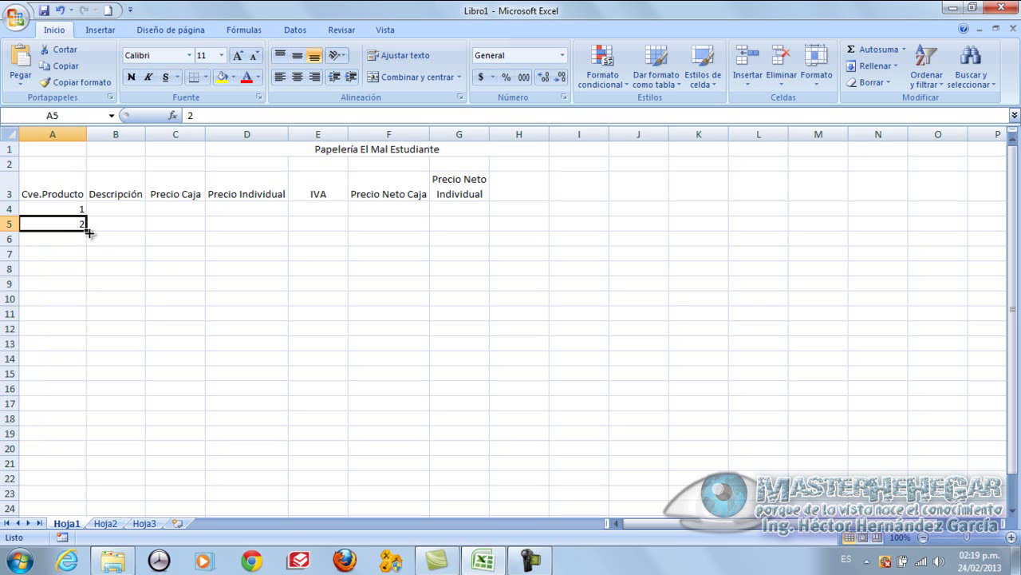
drag(87, 229, 88, 352)
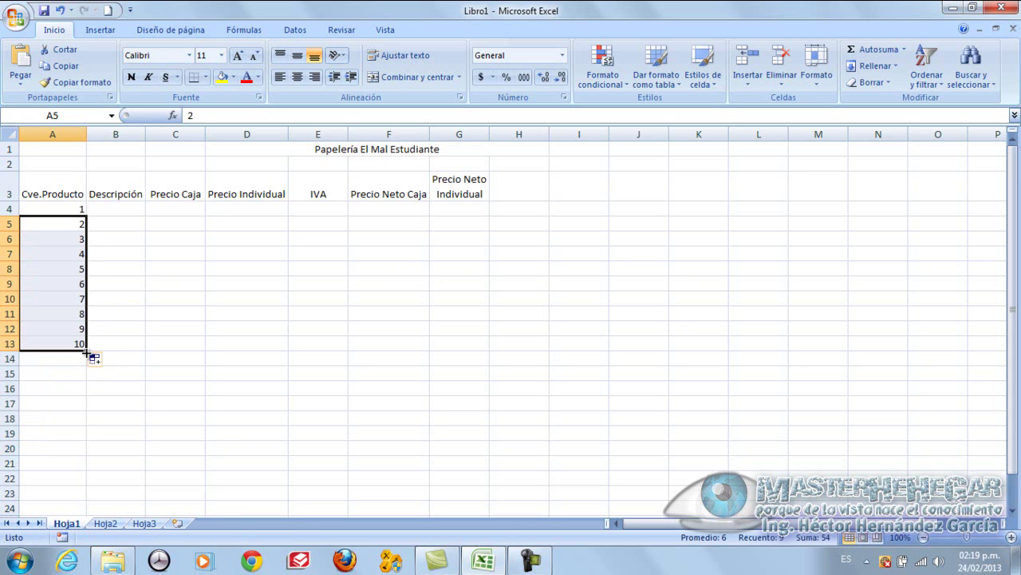
click(76, 208)
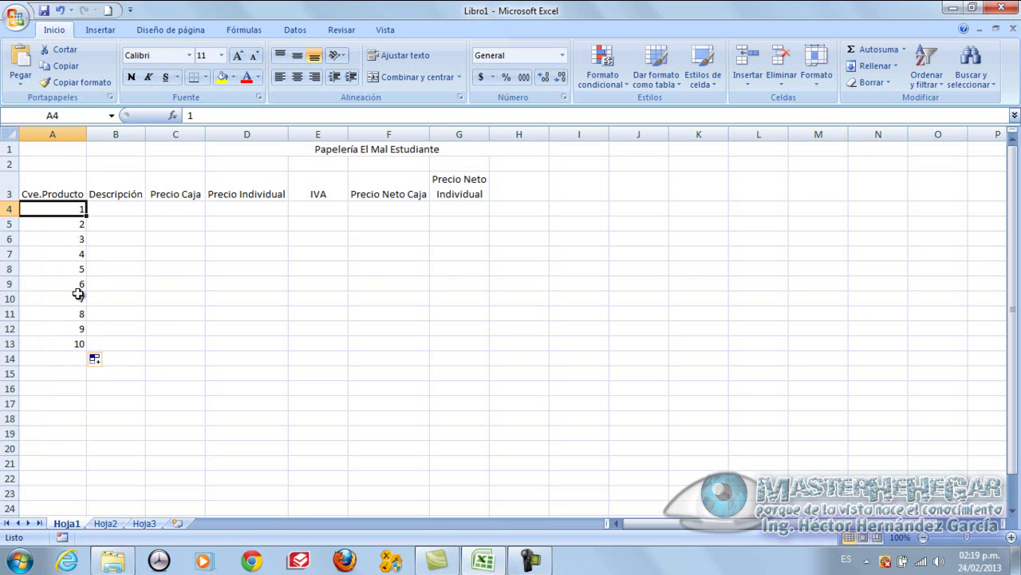
click(44, 10)
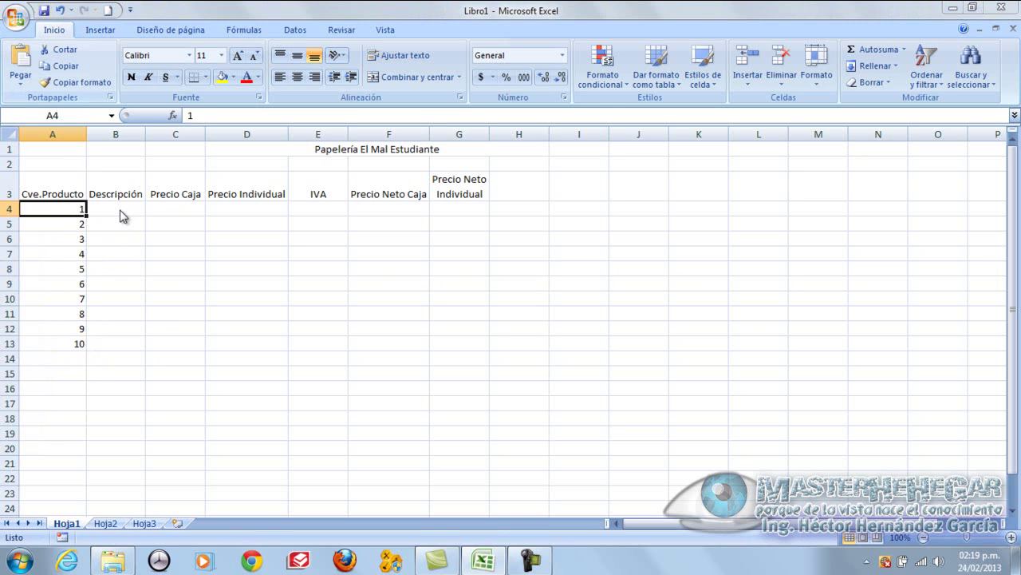
Step: Close the save dialog unsaved and enter 'Lápiz' with its accent in B4
click(533, 407)
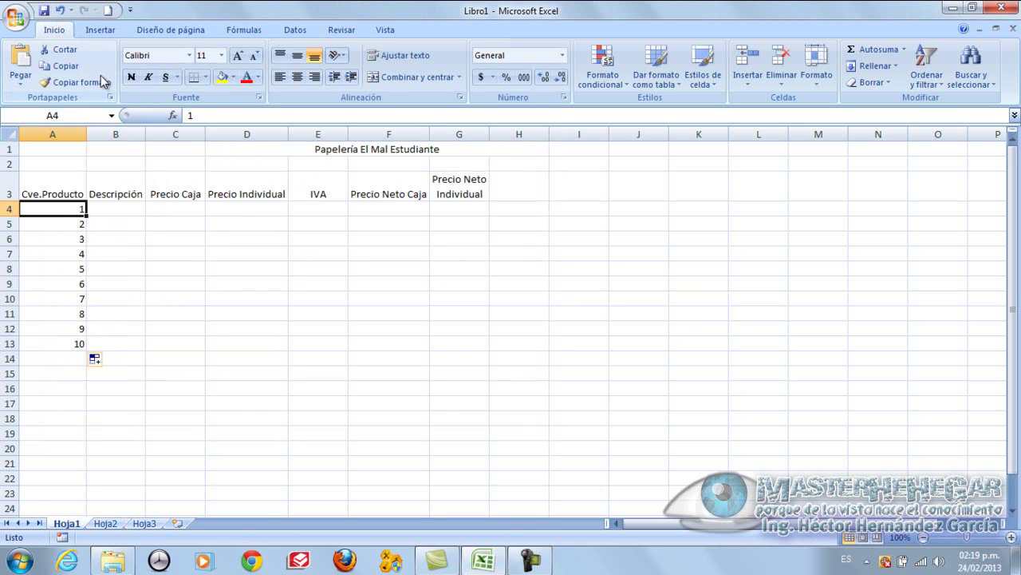
click(139, 209)
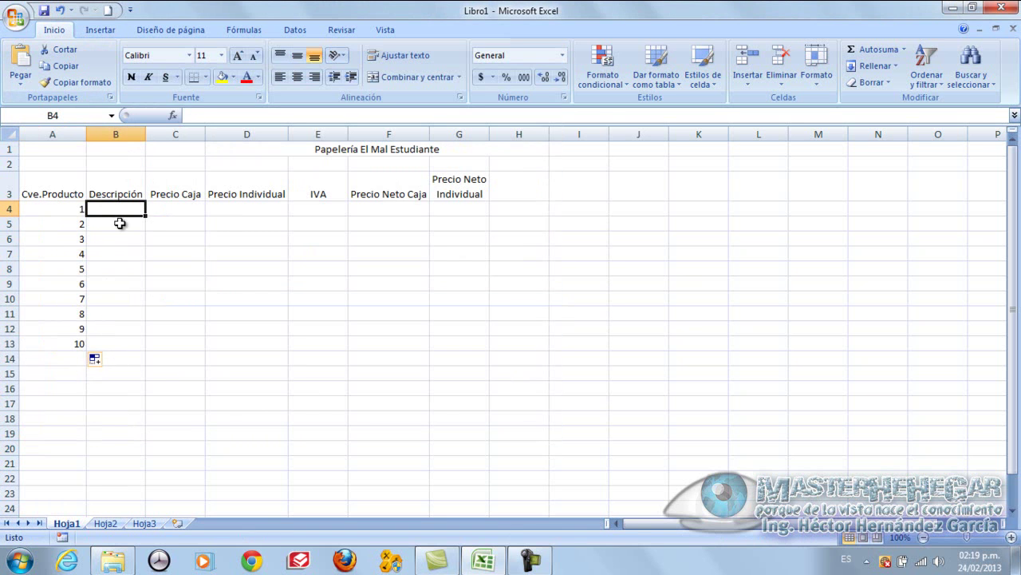
text(Lapiz)
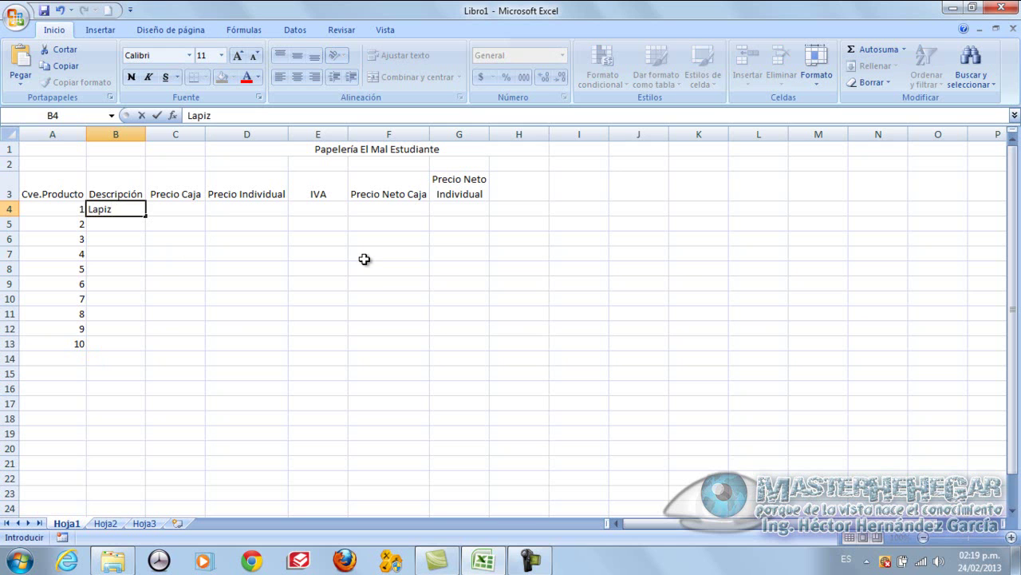
key(Left)
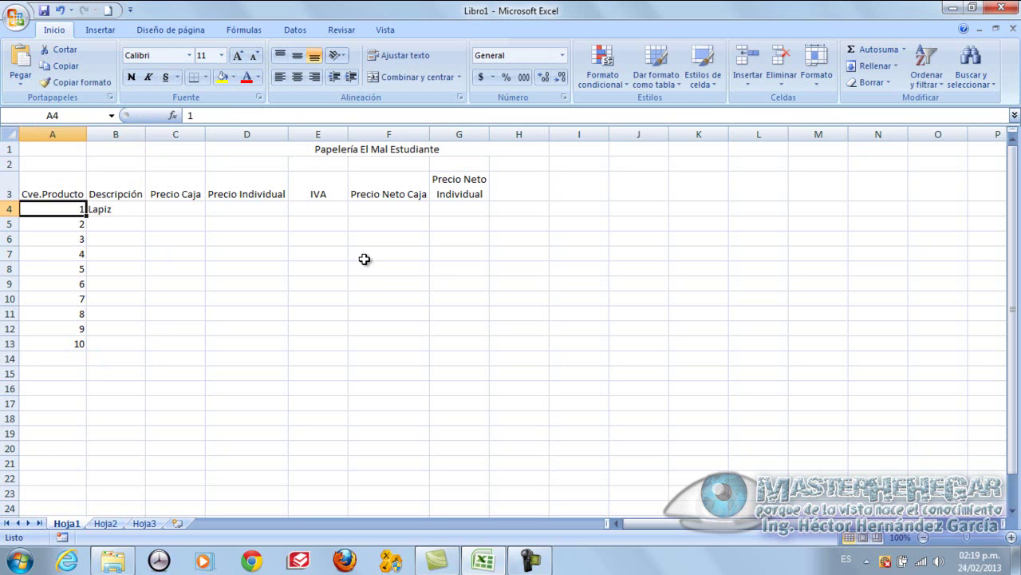
key(Right)
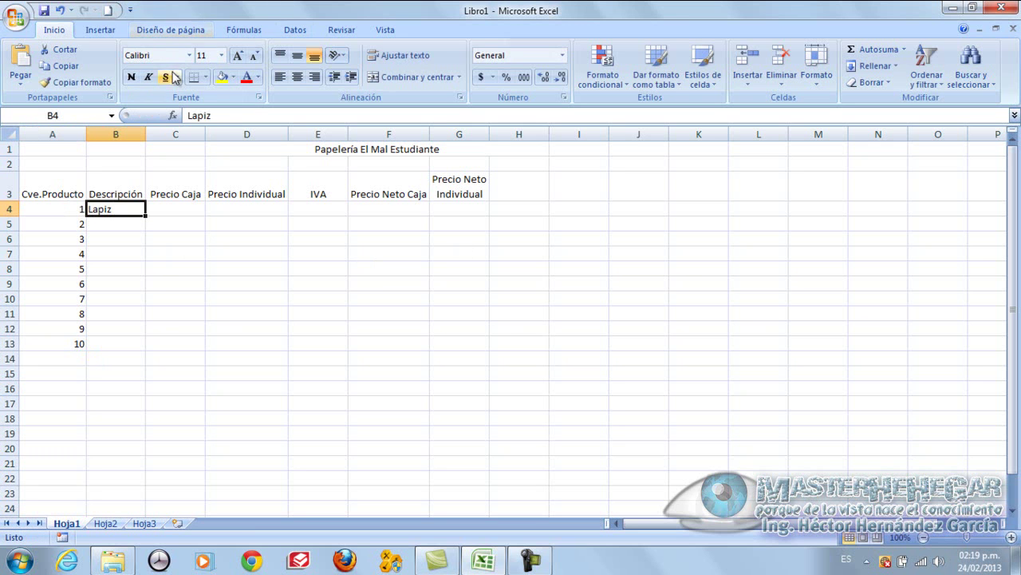
click(197, 116)
key(BackSpace)
text(á)
click(118, 222)
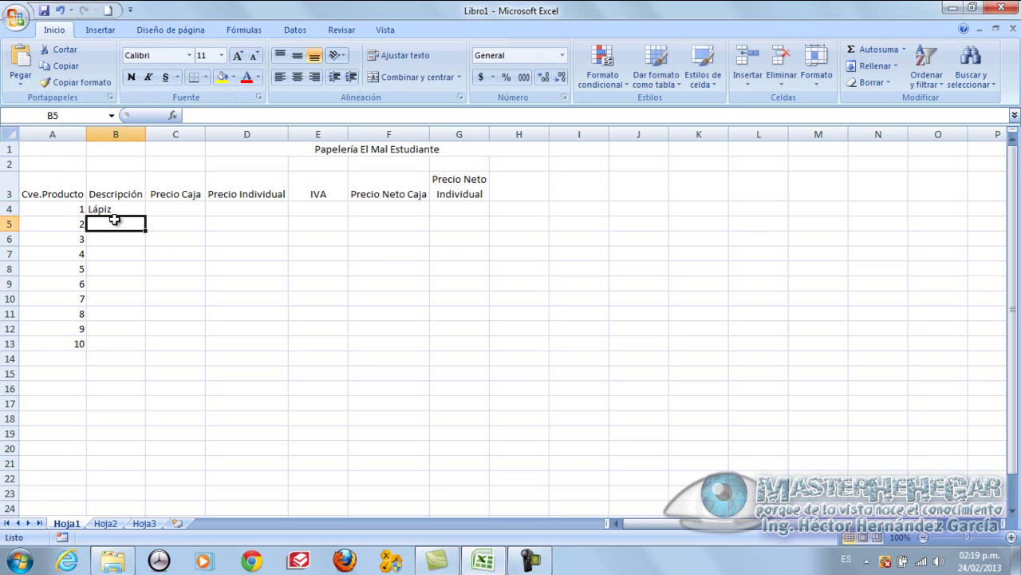
Step: Enter descriptions Libreta, Plumones, Borrador and Boligrafo in B5:B8
text(Libreta)
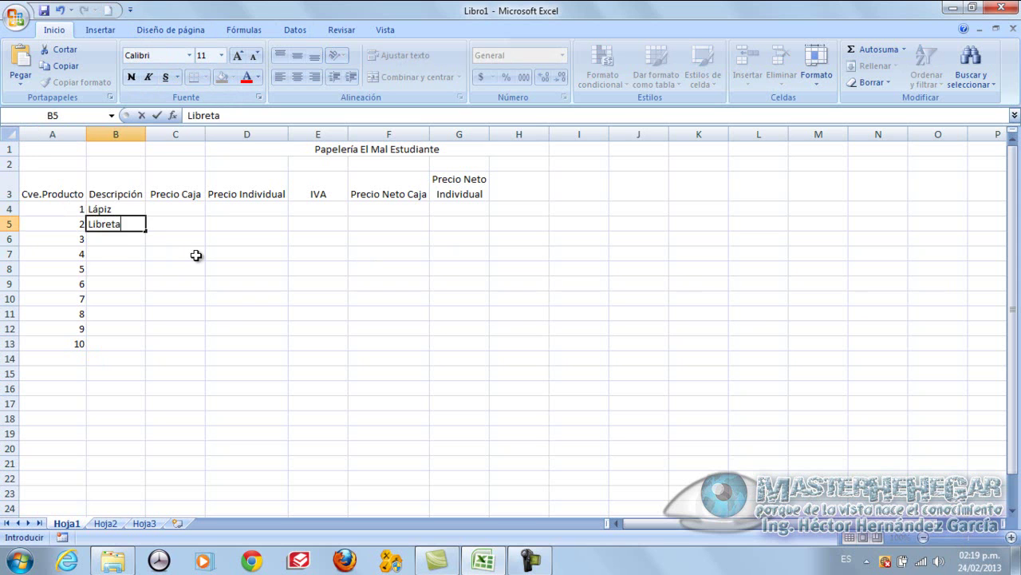
key(Return)
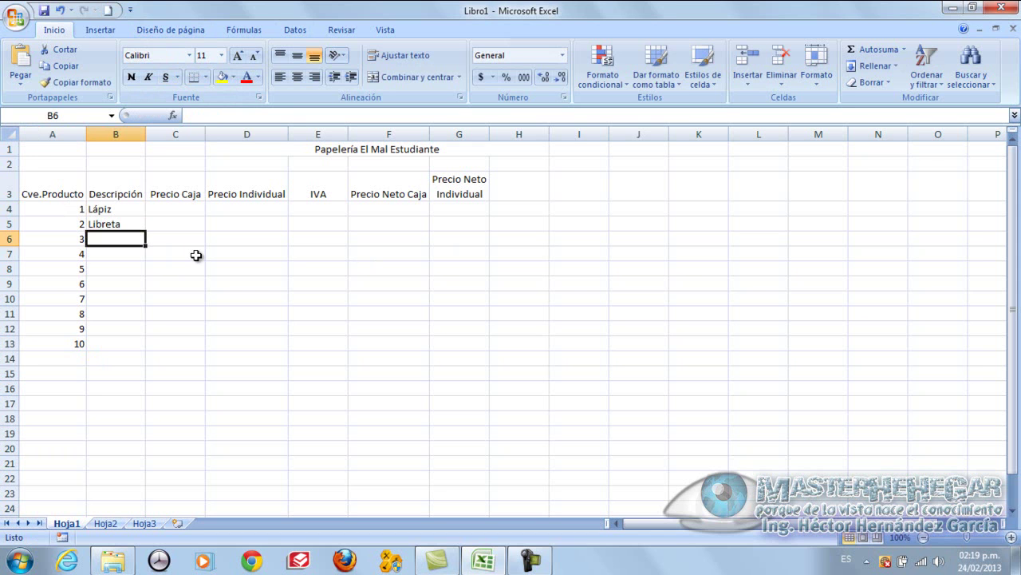
text(Plum)
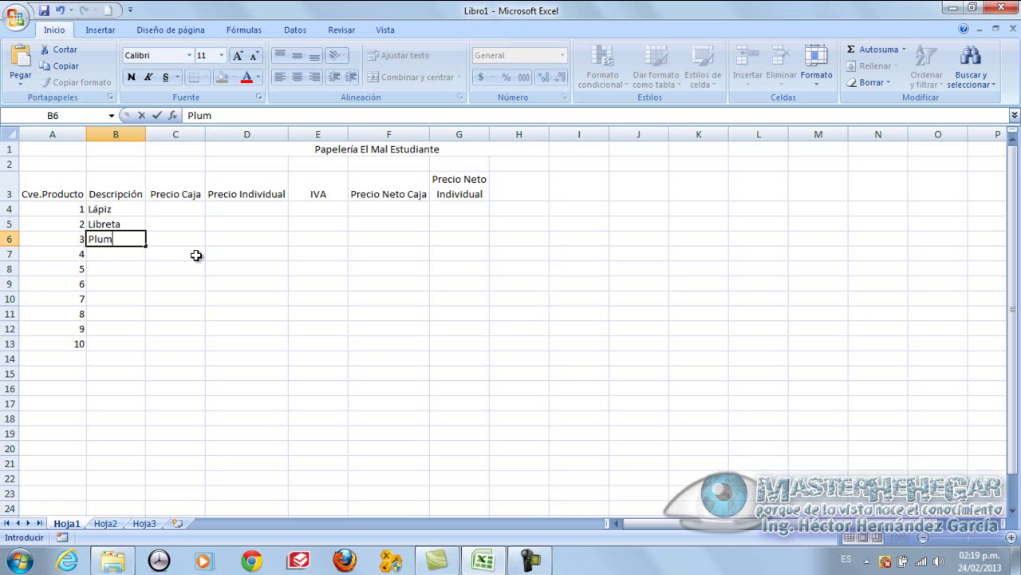
text(ones)
key(Return)
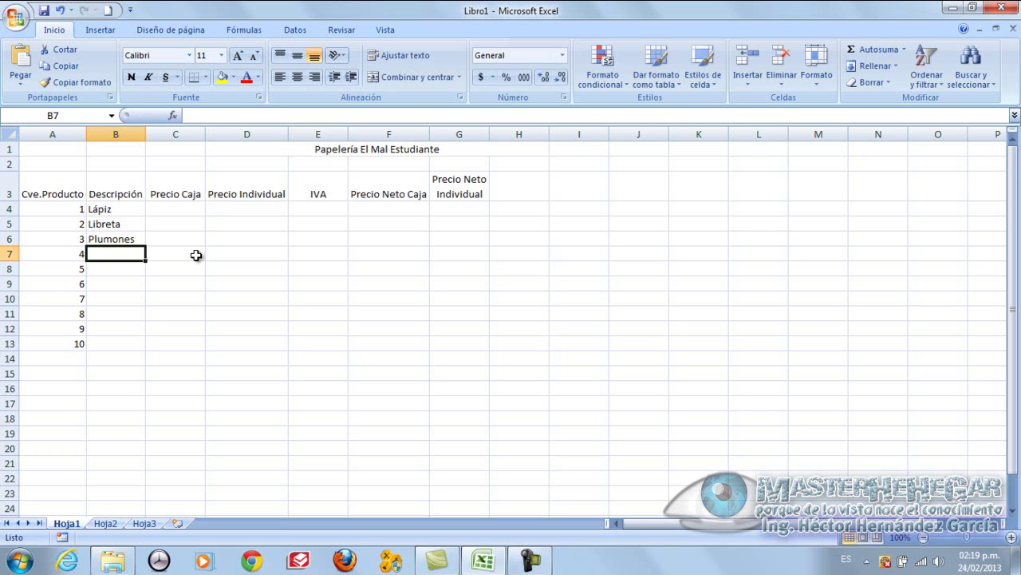
text(Borrado)
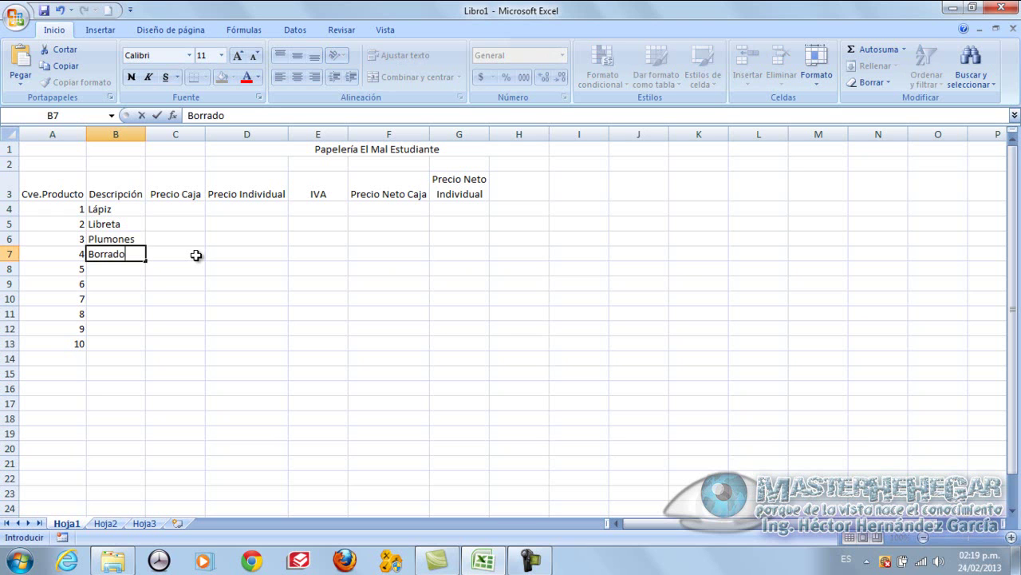
text(r)
key(Return)
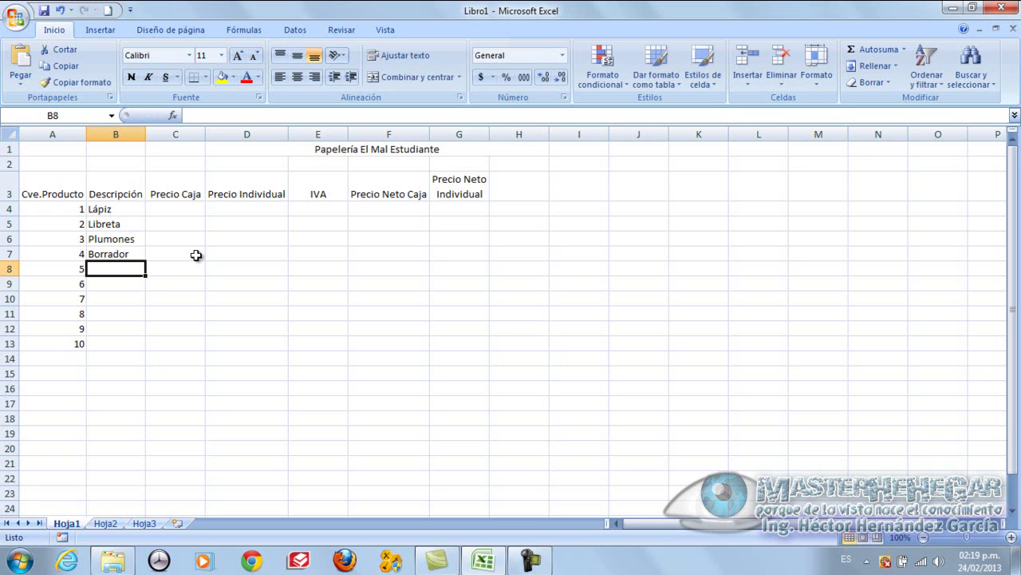
text(Boligrafo)
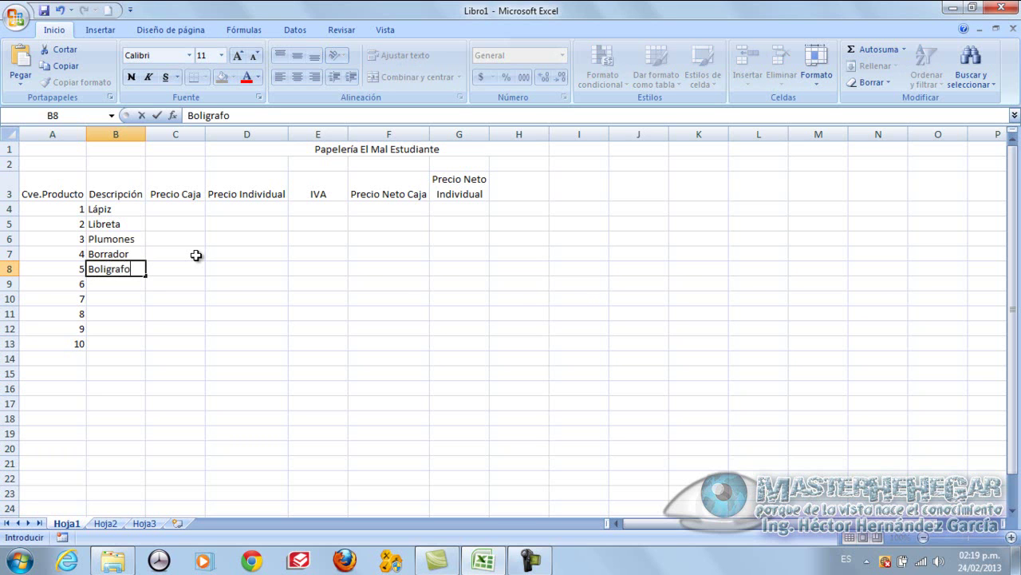
key(Return)
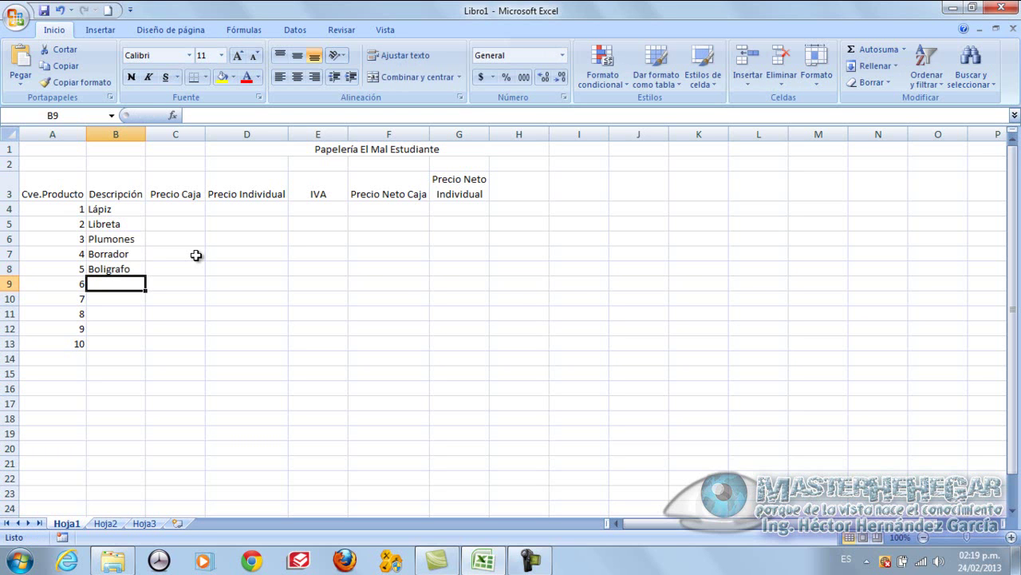
Step: Enter 'Cuaderno' in B9, correcting the typo 'Cuadreno'
text(C)
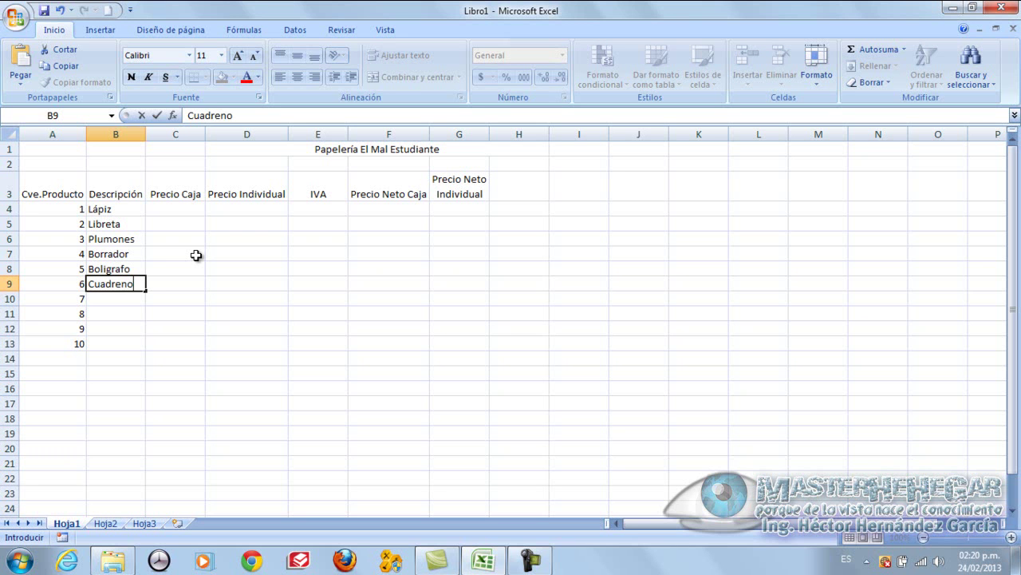
text(uadreno)
key(Left)
key(Right)
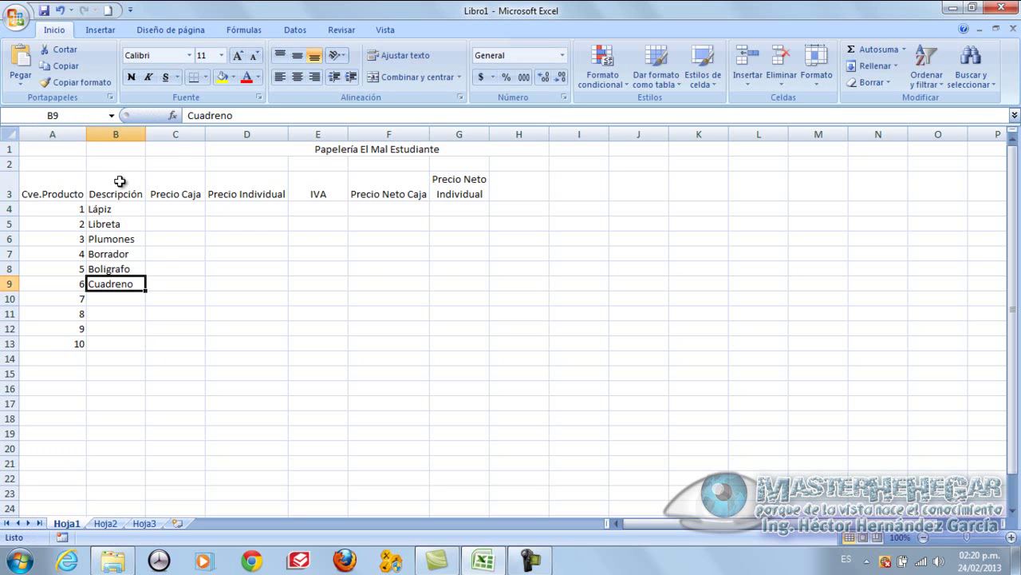
click(211, 115)
key(BackSpace)
text(r)
key(Return)
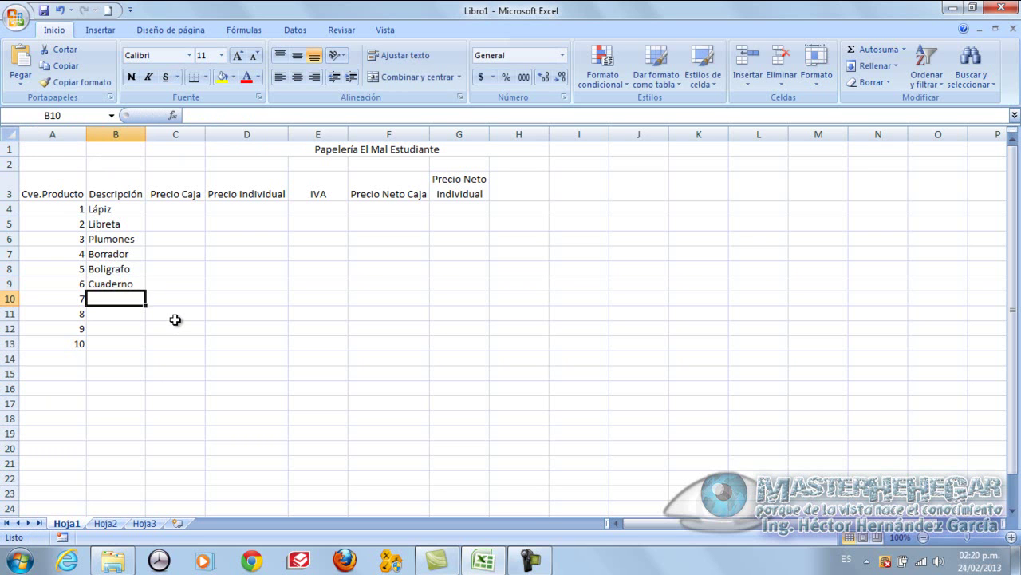
Step: Copy Libreta, Plumones and Borrador from B5:B7 into B10:B12
click(118, 239)
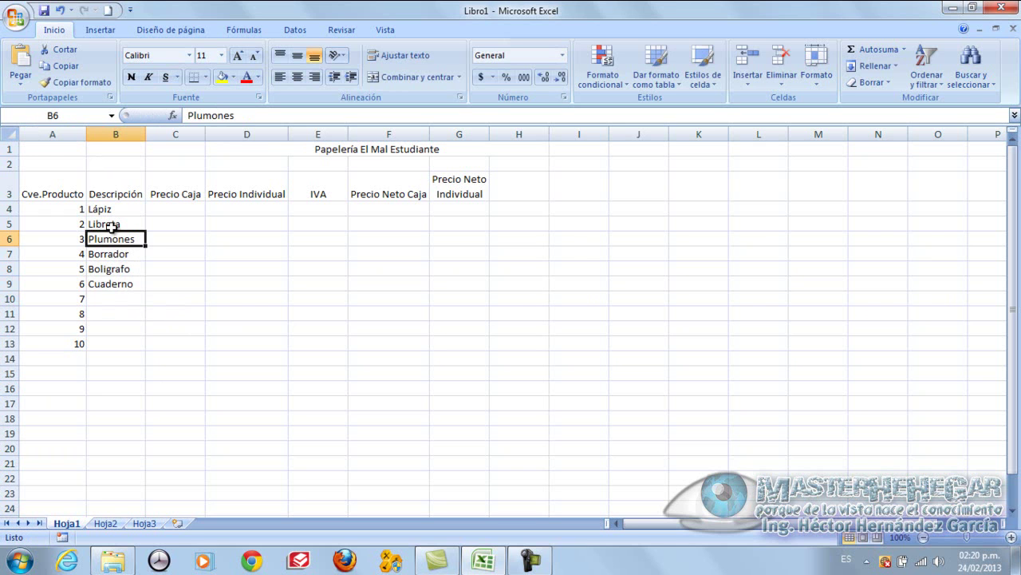
click(113, 224)
drag(113, 225, 141, 247)
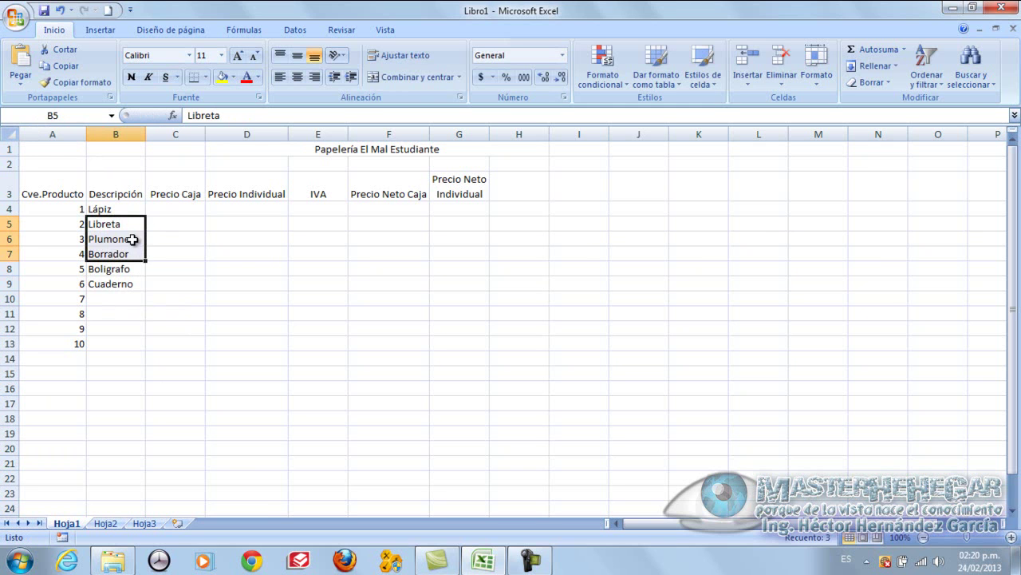
click(174, 228)
drag(128, 225, 128, 252)
click(231, 249)
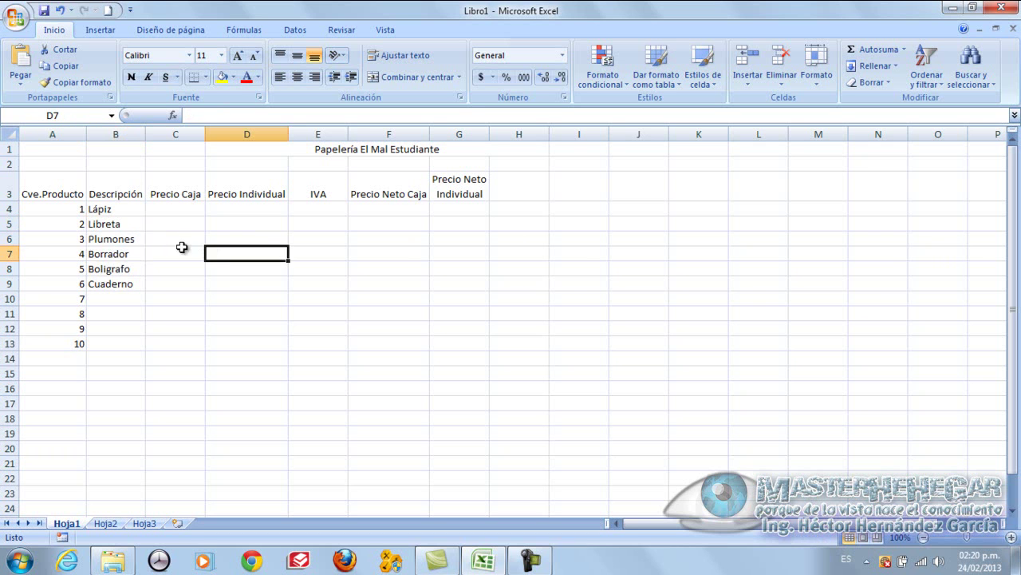
drag(125, 224, 124, 247)
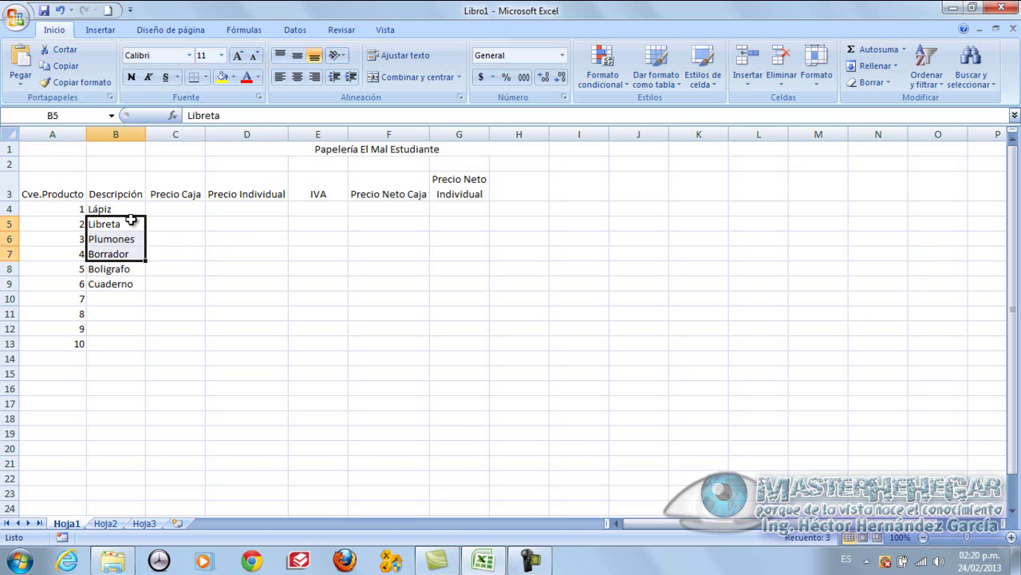
drag(133, 222, 133, 304)
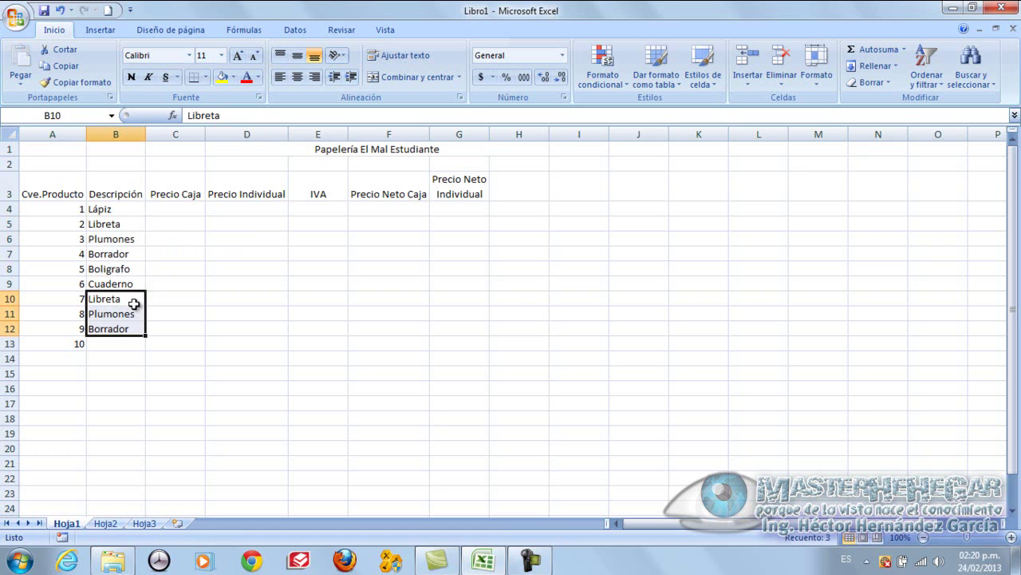
Step: Copy Lápiz from B4 into B13 for product 10
click(114, 209)
drag(114, 206, 118, 343)
click(170, 211)
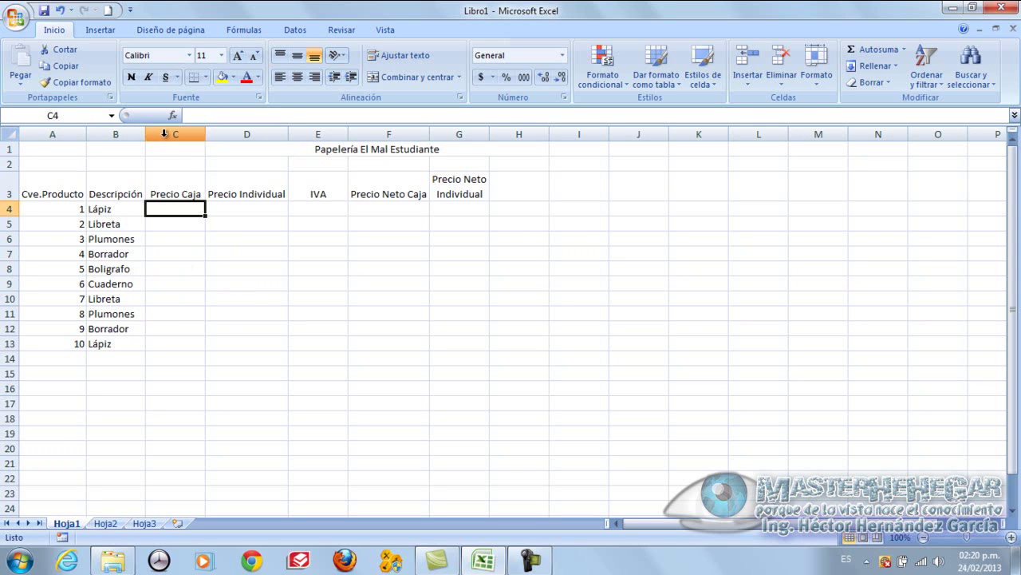
Step: Insert a new column C before Precio Caja headed 'Marca'
click(163, 134)
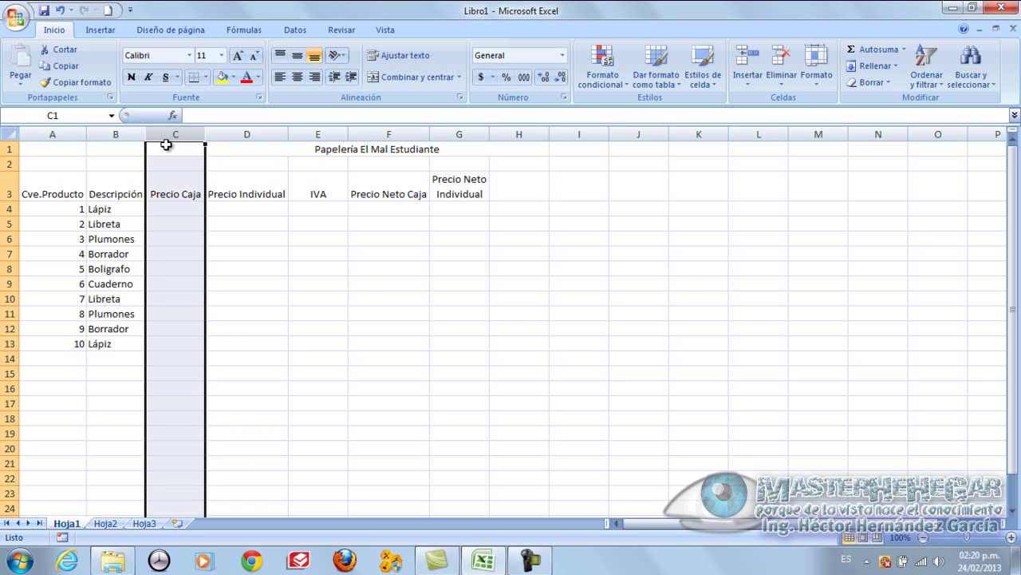
right_click(173, 134)
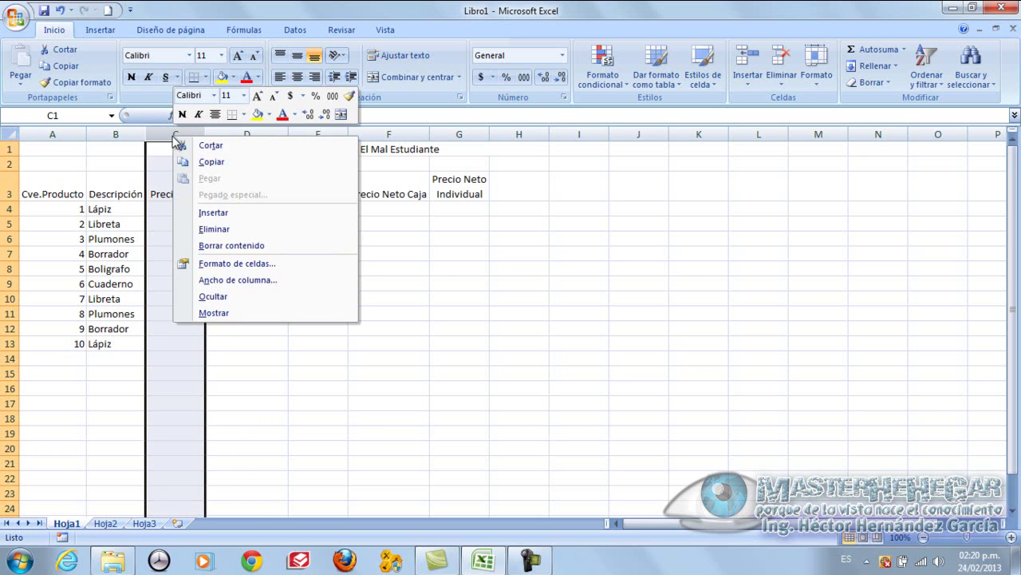
click(211, 211)
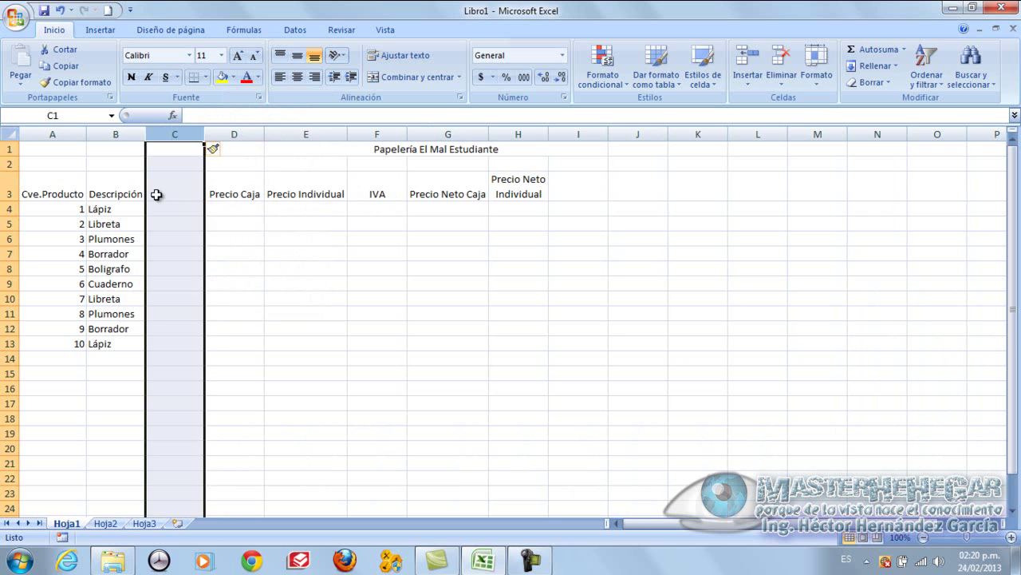
click(162, 194)
text(M)
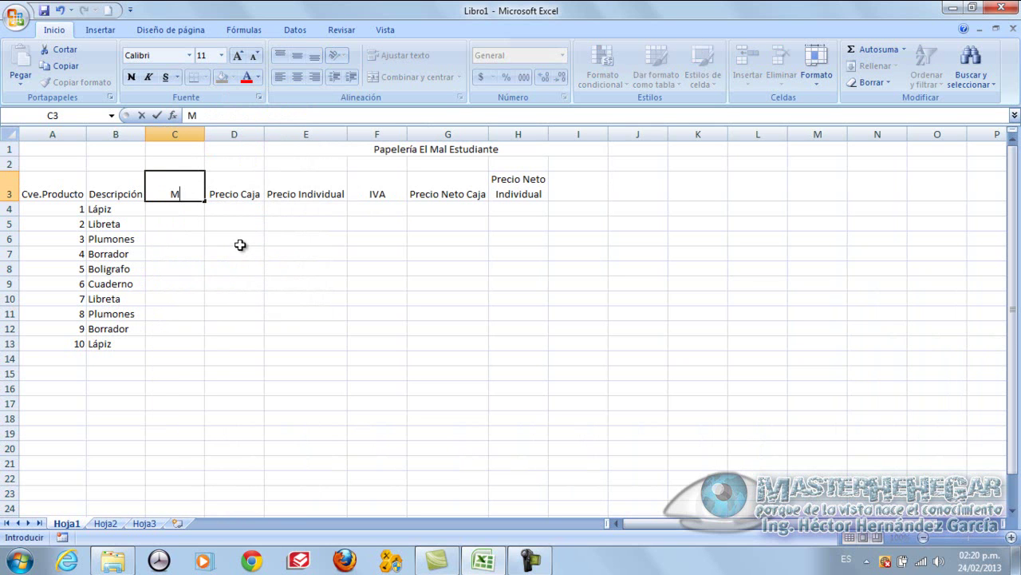
text(arca)
key(Return)
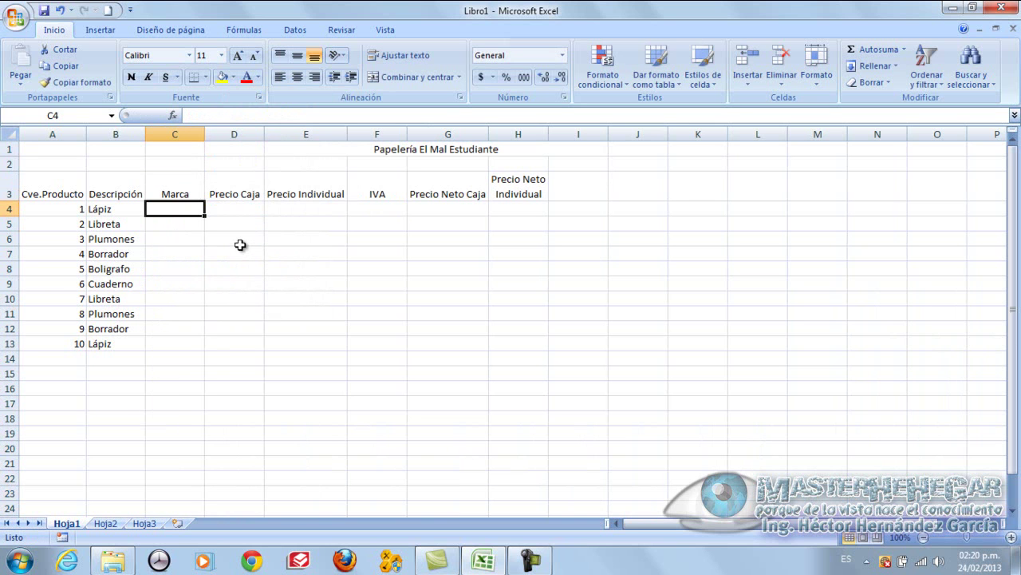
Step: Assign brand Scribe to Lápiz and copy it to other product rows
text(Scribe)
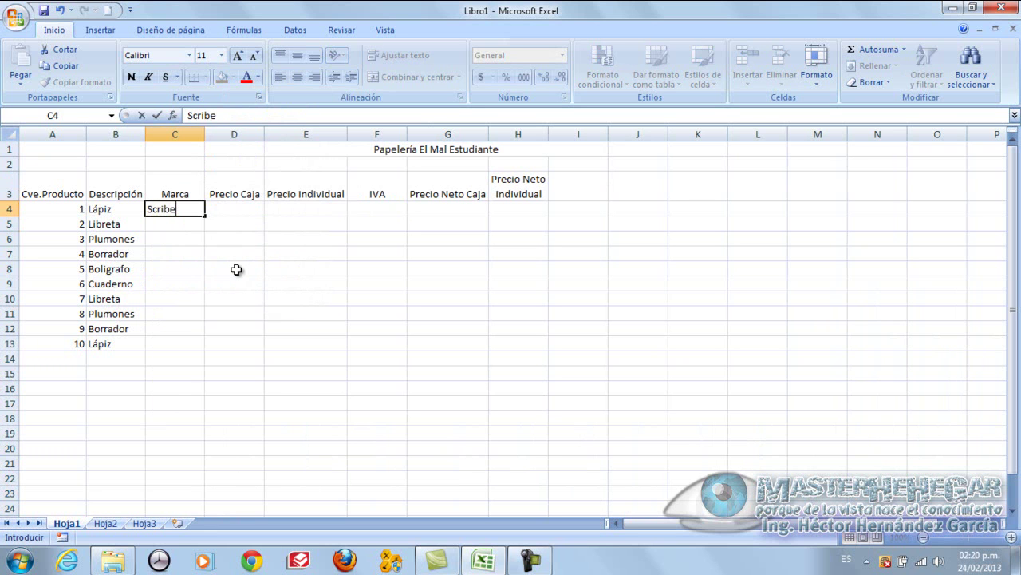
key(Return)
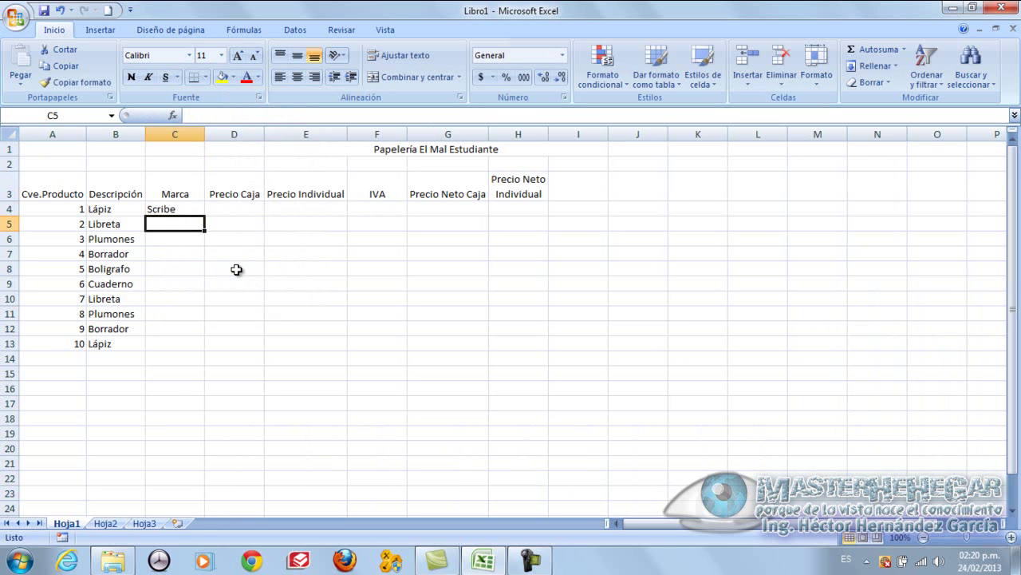
click(177, 211)
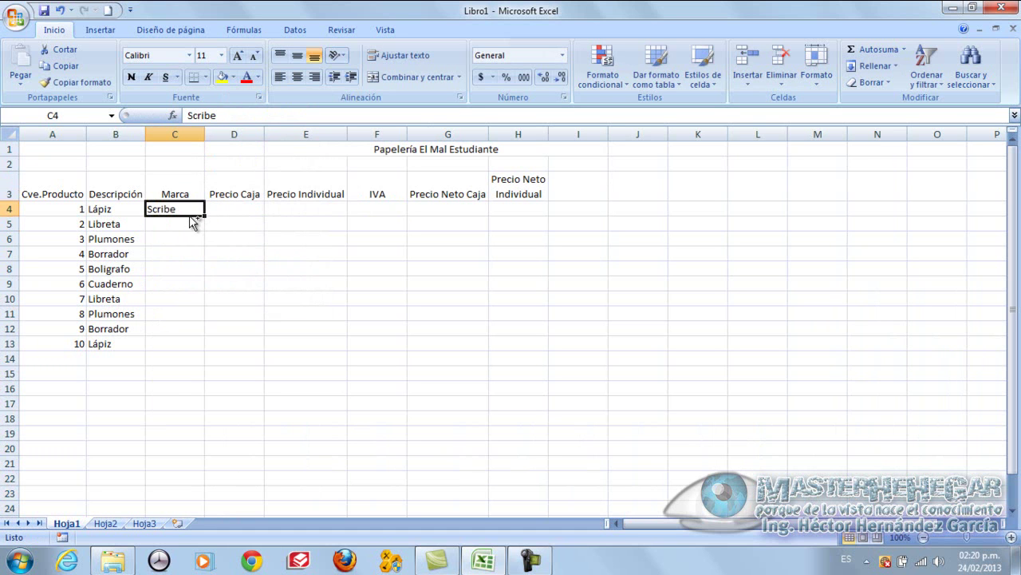
drag(195, 221, 194, 344)
click(189, 302)
click(181, 226)
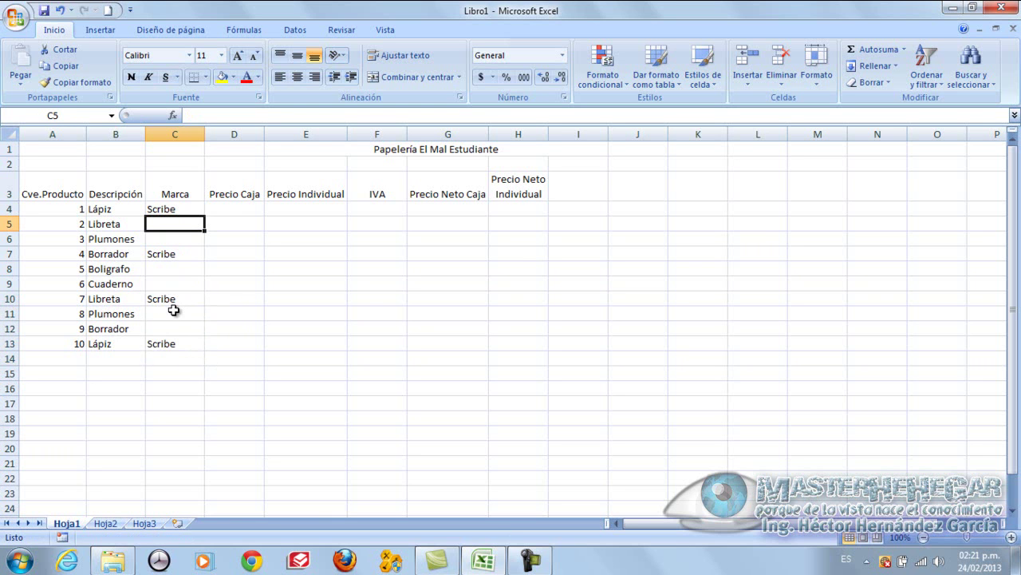
Step: Assign brand Estrella to Libreta and copy it to Borrador and Cuaderno rows
text(Est)
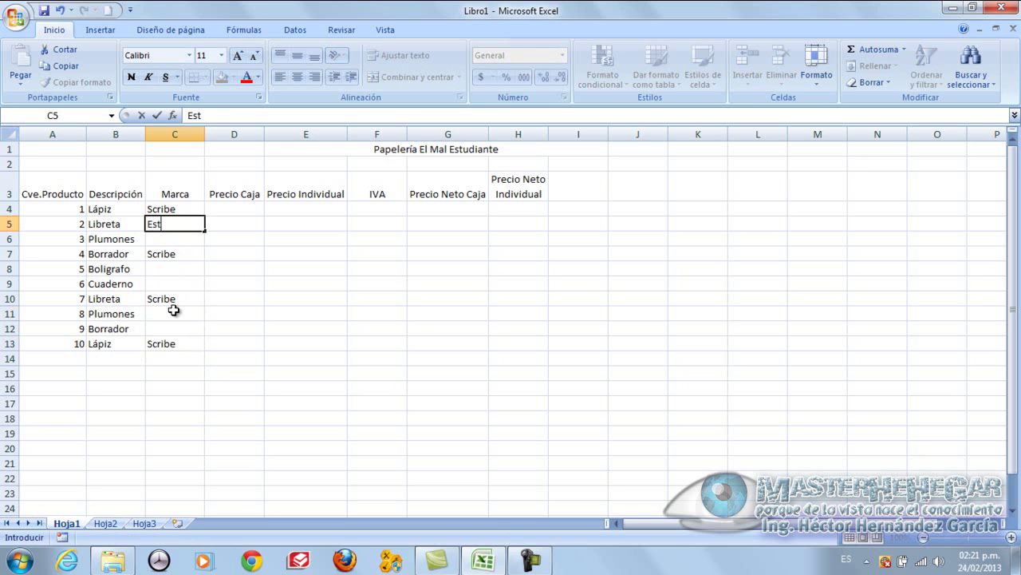
text(rella)
key(Return)
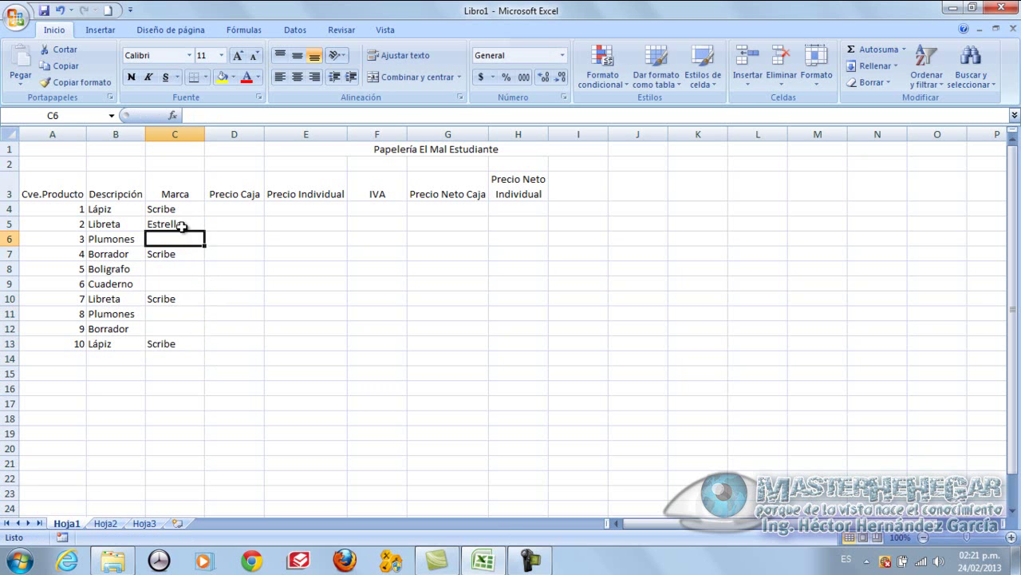
click(184, 225)
drag(191, 237, 197, 285)
click(174, 314)
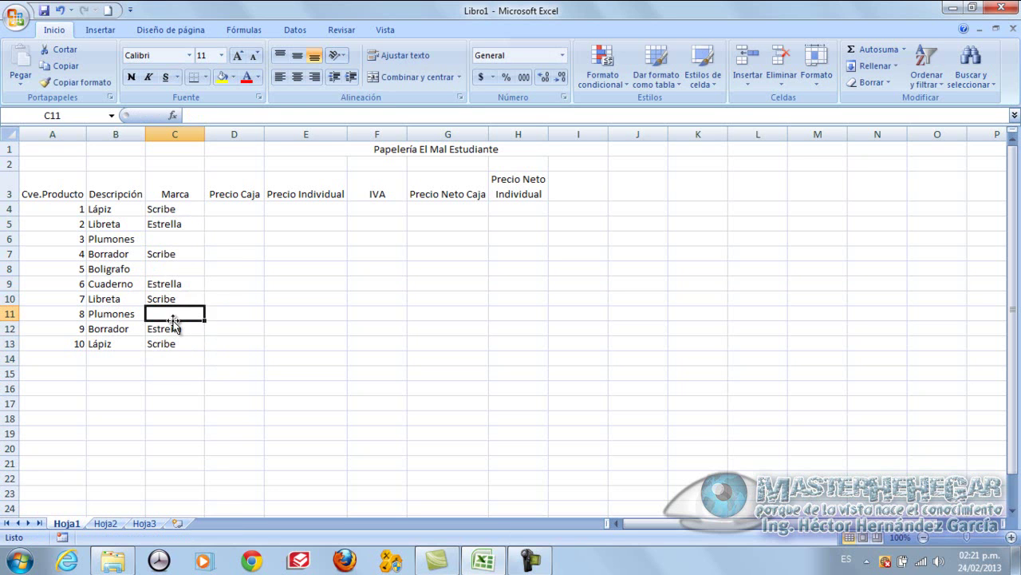
Step: Assign brand Patito to Plumones and copy it to the remaining rows
text(Patito)
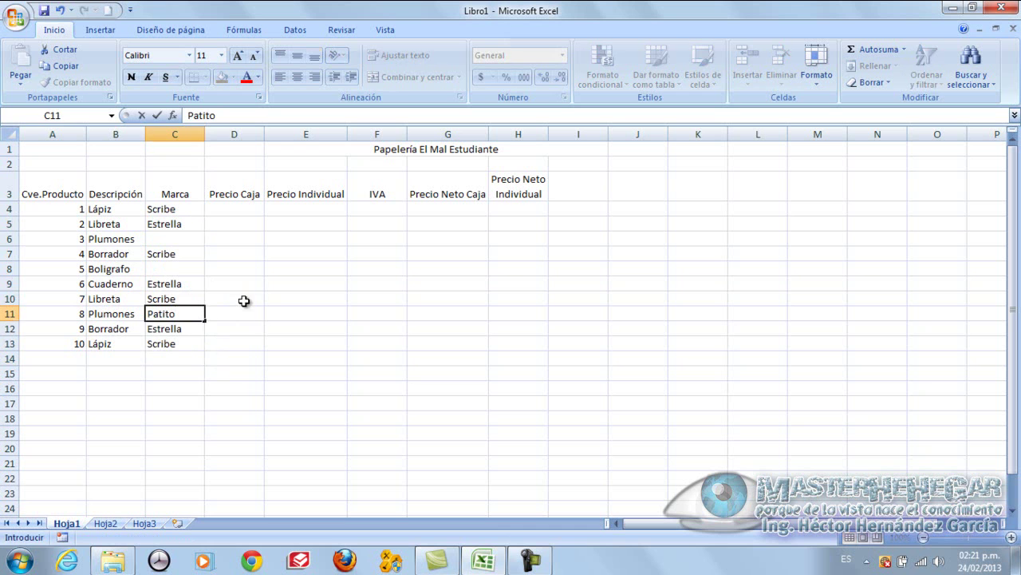
click(239, 299)
click(187, 322)
click(189, 311)
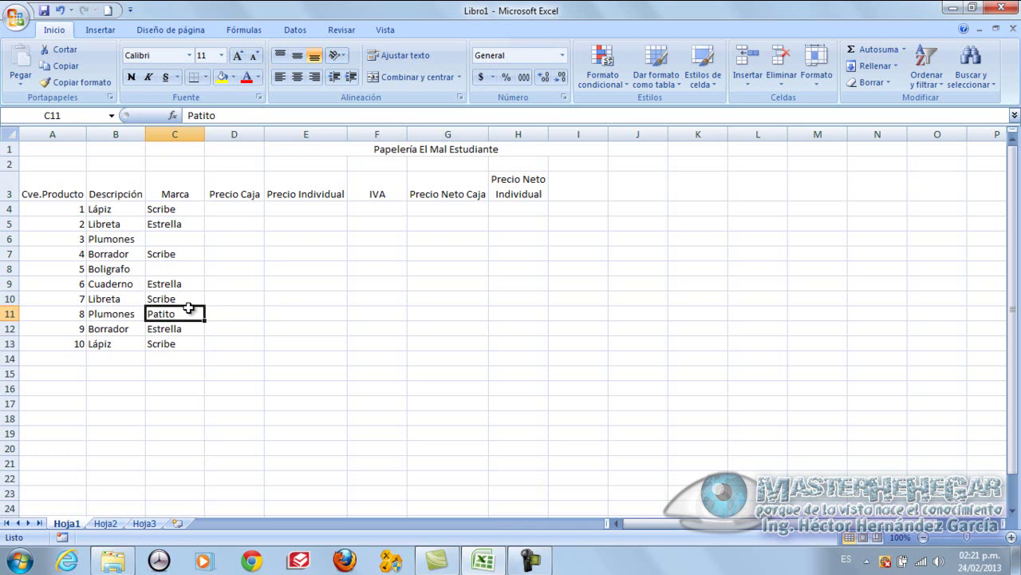
drag(199, 316, 202, 239)
click(237, 207)
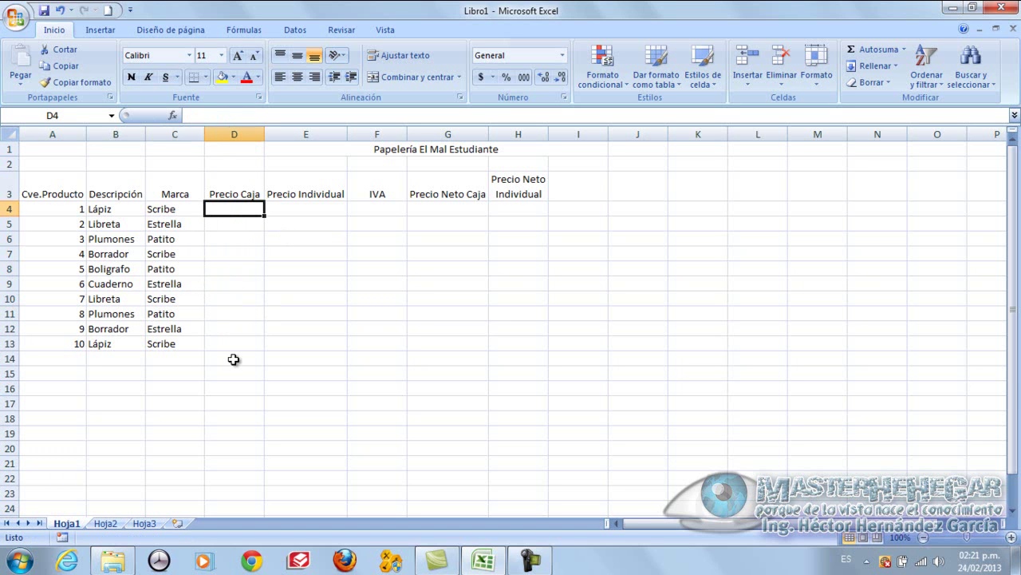
Step: Enter box prices 500, 1000, 458, 580 and 789 for products 1–5
text(500)
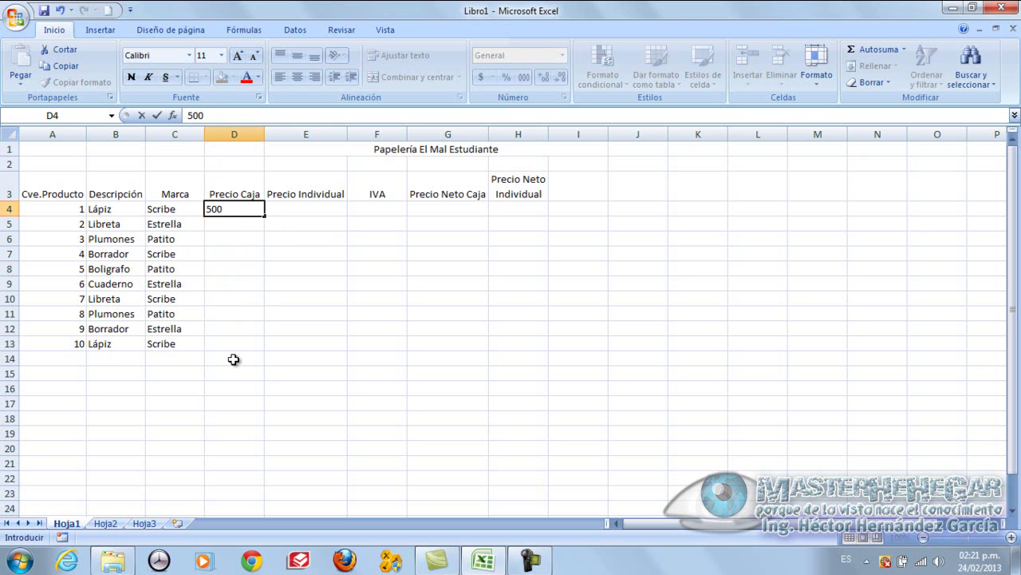
key(Return)
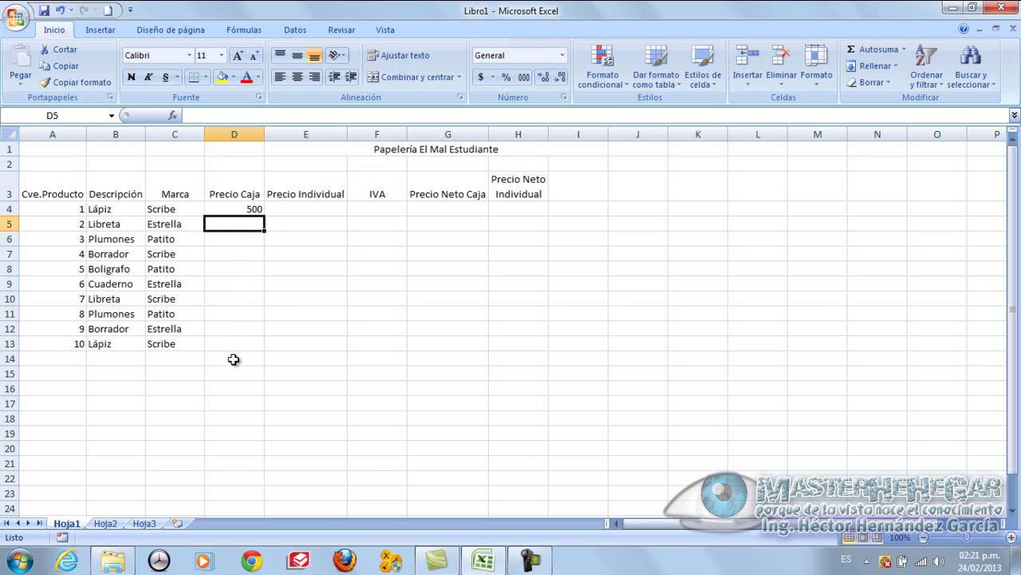
text(1000)
key(Return)
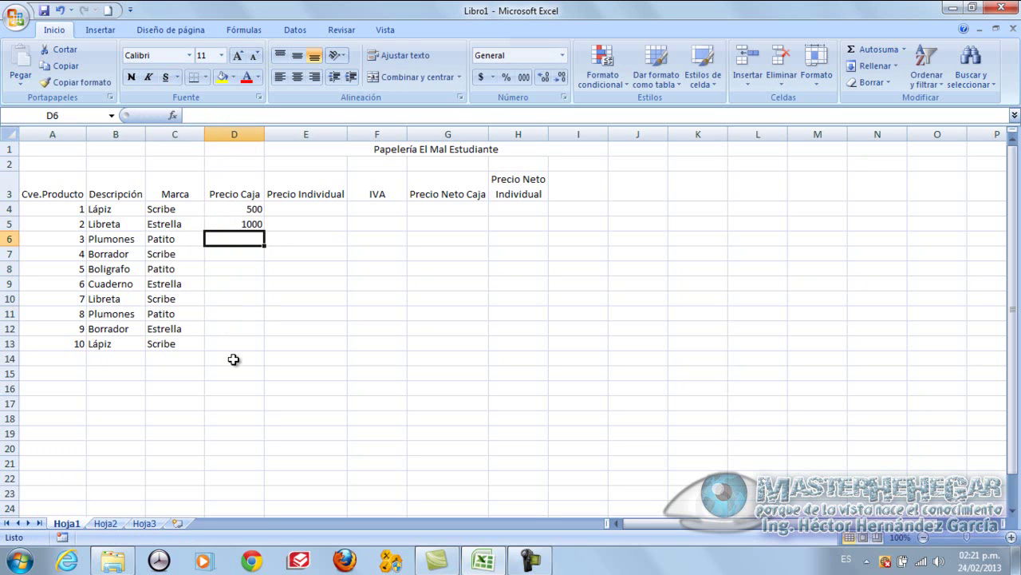
text(458)
key(Return)
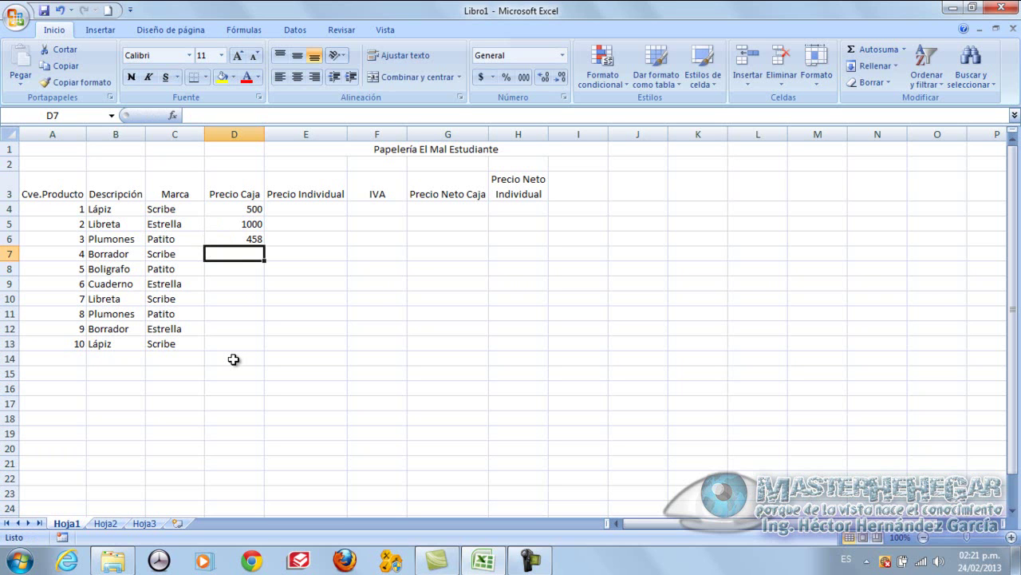
text(580)
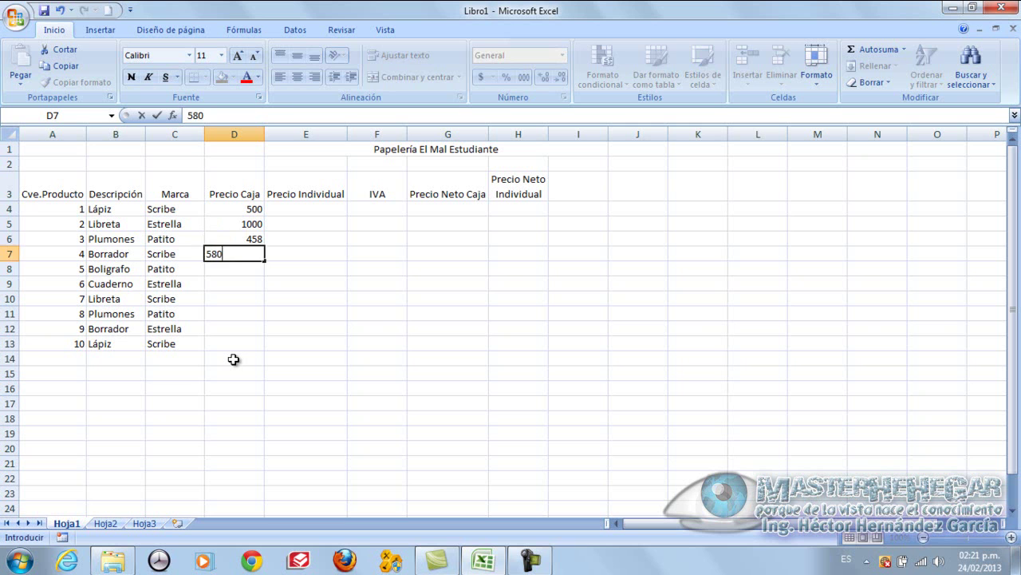
key(Return)
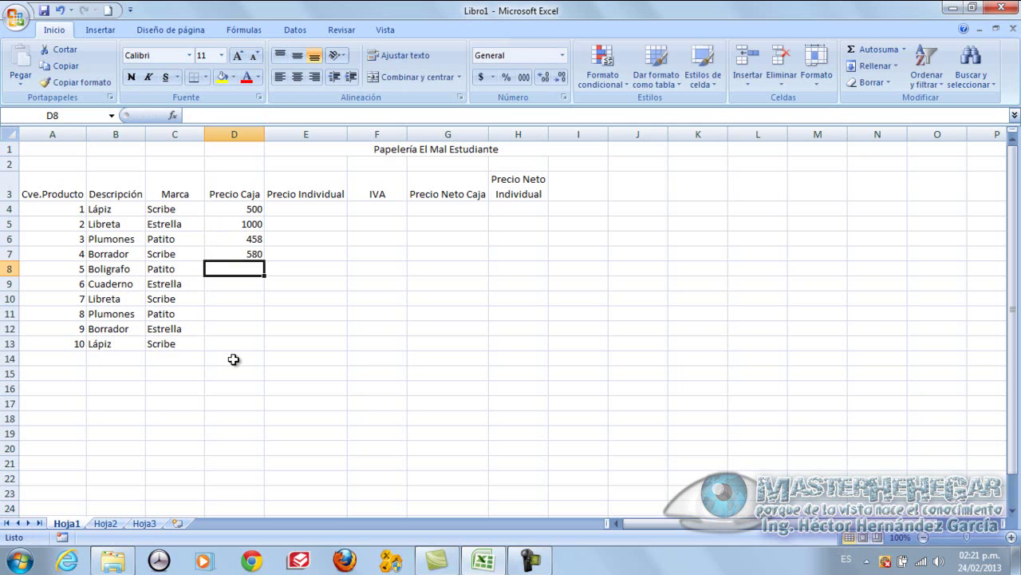
text(789)
key(Return)
Step: Enter box prices 678, 345, 456, 678 and 900 for products 6–10
text(678)
key(Return)
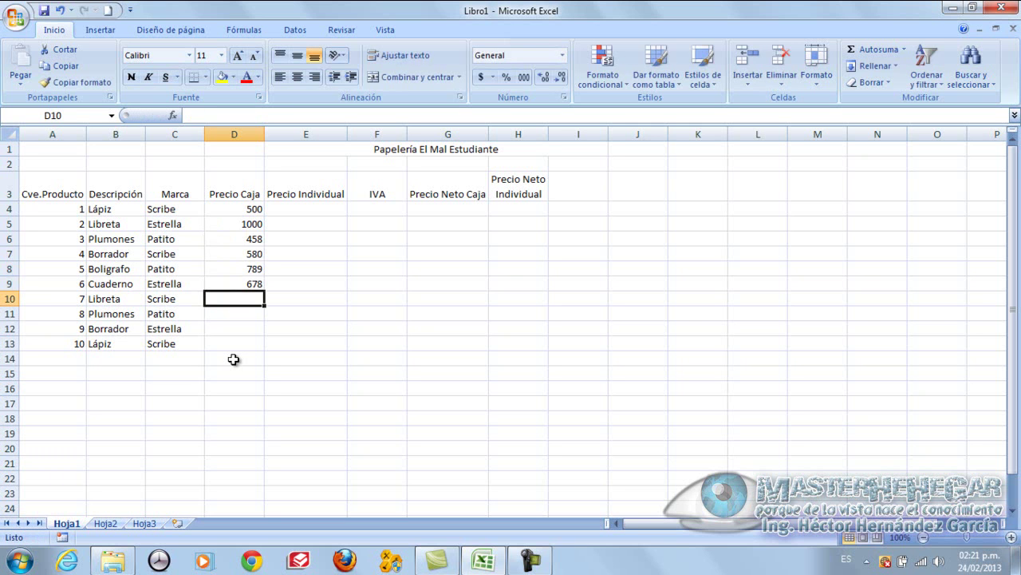
text(345)
key(Return)
text(456)
key(Return)
text(67)
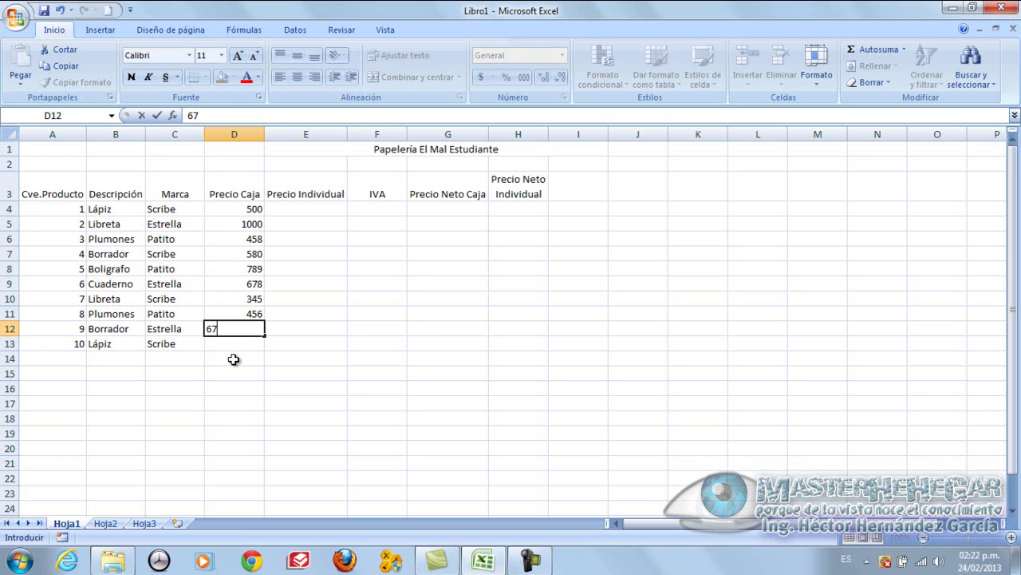
text(8)
key(Return)
text(900)
key(Return)
key(Up)
key(Up)
key(Up)
key(Up)
key(Up)
key(Up)
key(Up)
key(Up)
key(Up)
key(Up)
key(Up)
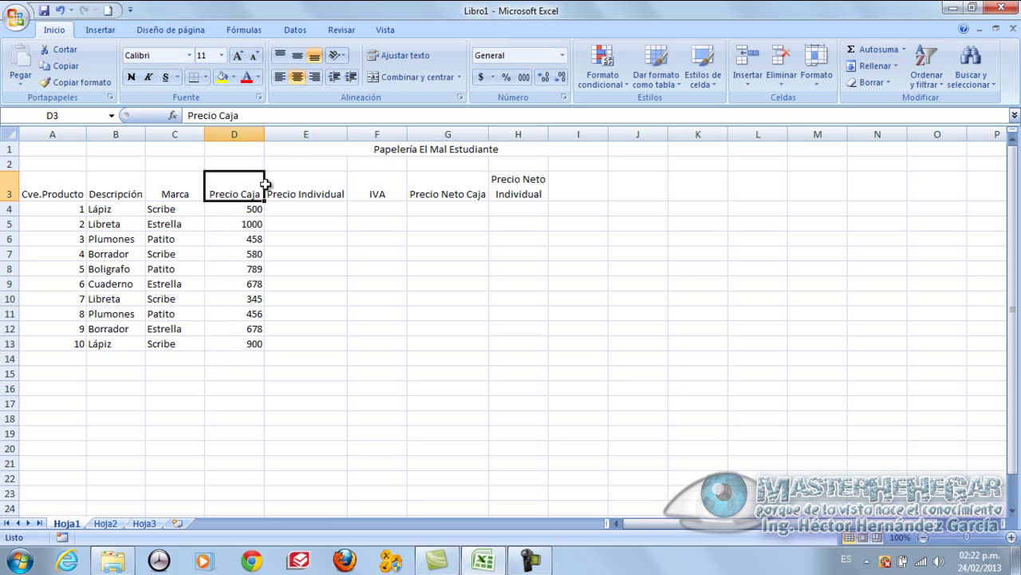
Step: Insert a new column E headed 'Cantidad x Caja' before Precio Individual and autofit its width
click(286, 133)
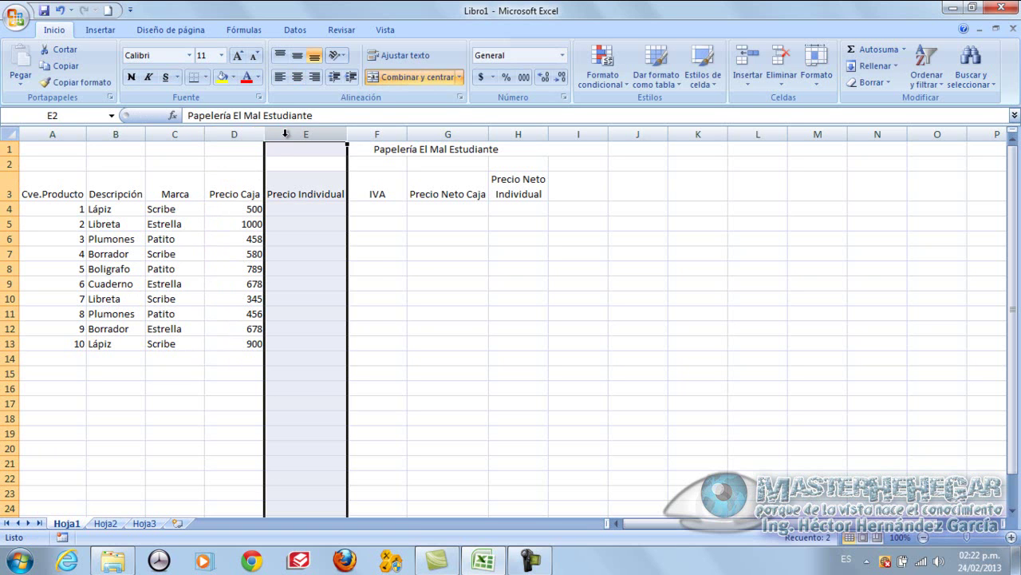
right_click(286, 134)
click(313, 213)
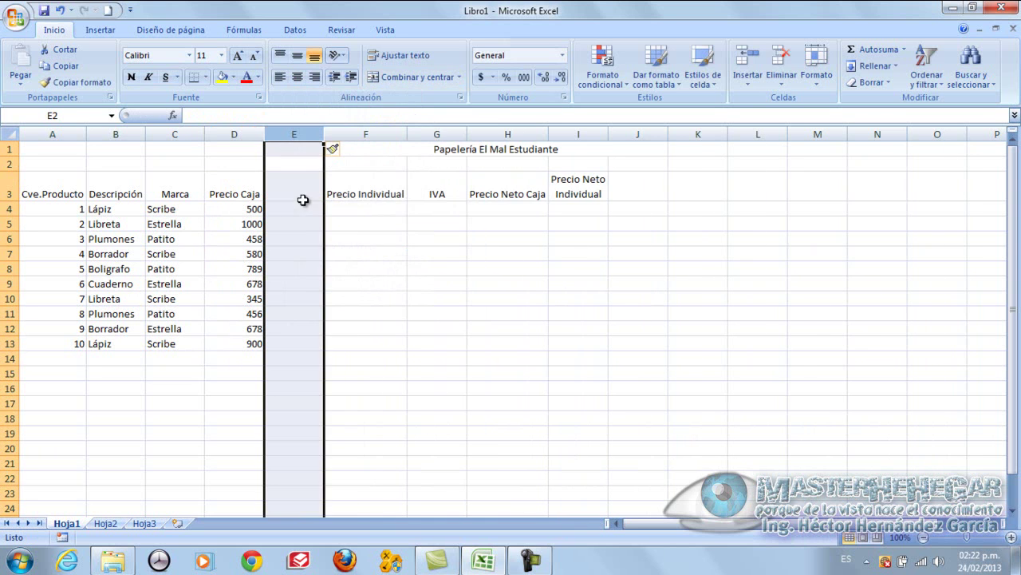
click(301, 198)
text(C)
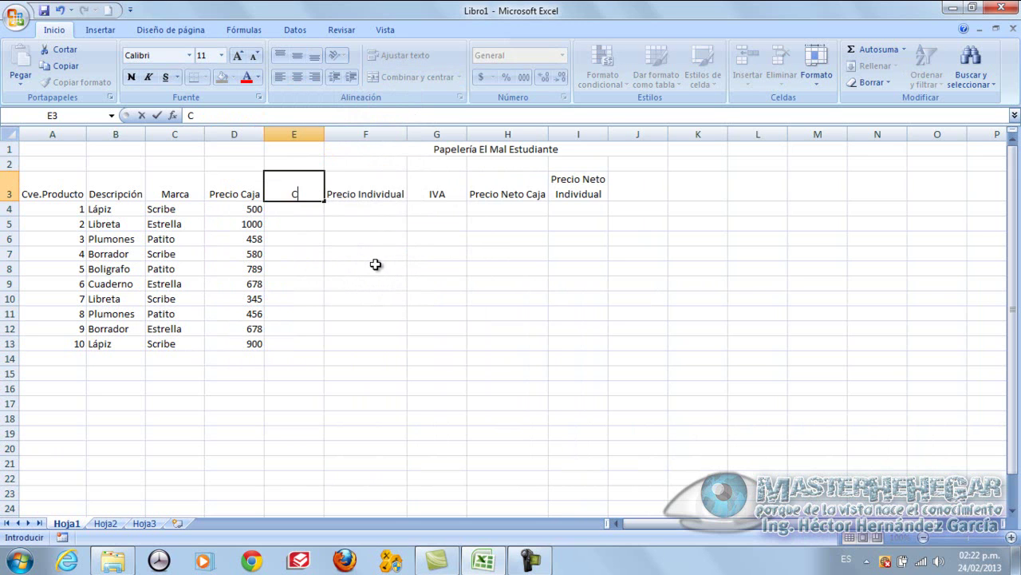
text(antidad x C)
text(aja)
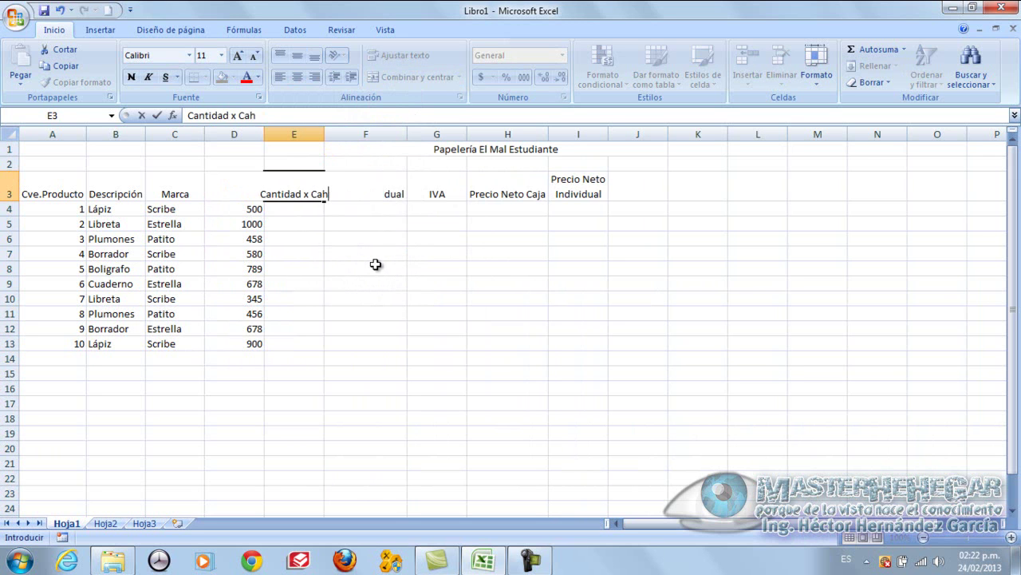
key(Return)
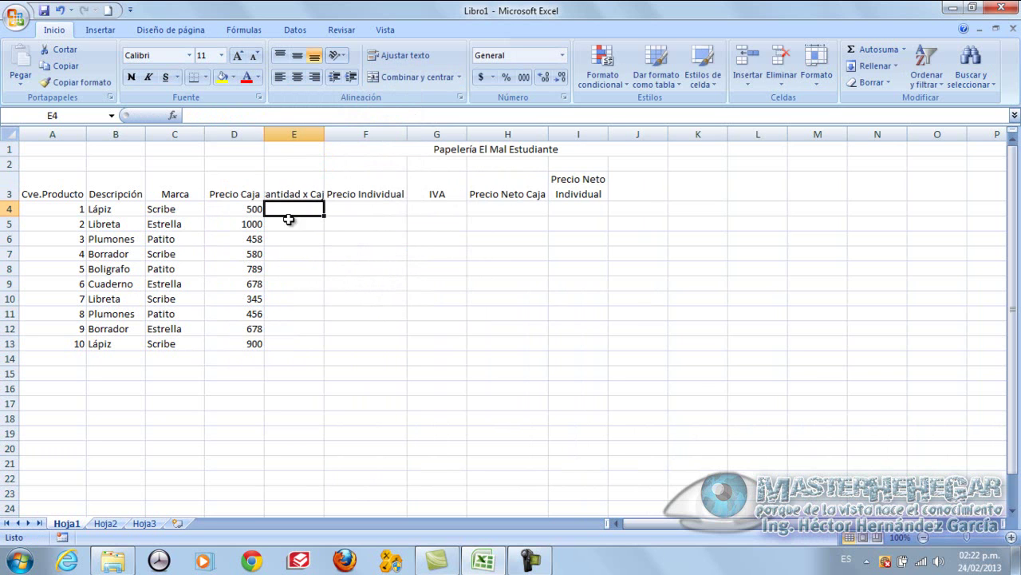
double_click(324, 132)
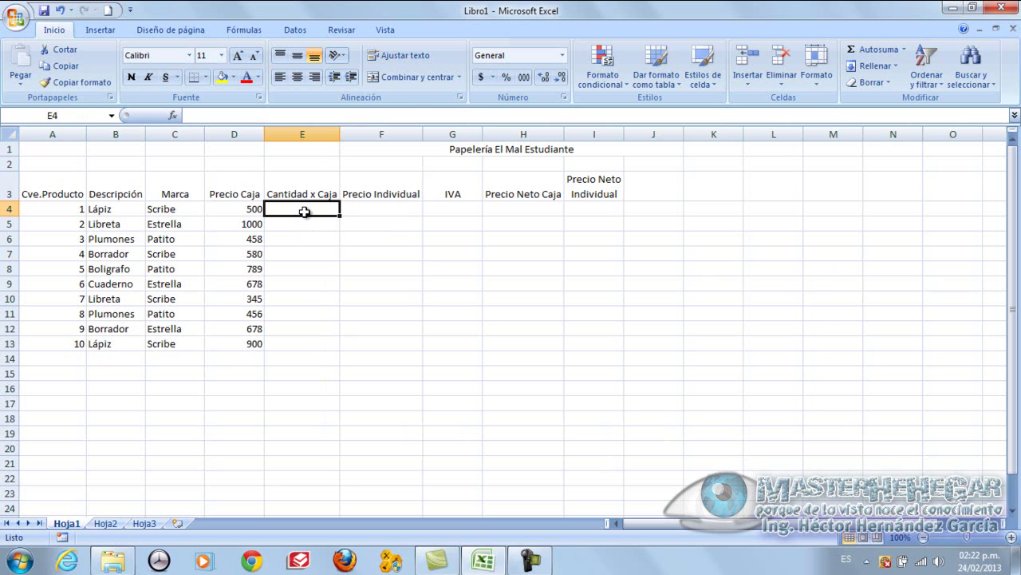
Step: Enter box quantities 100, 50, 45, 23, 68, 90, 56, 67, 78, 34 in E4:E13
text(1)
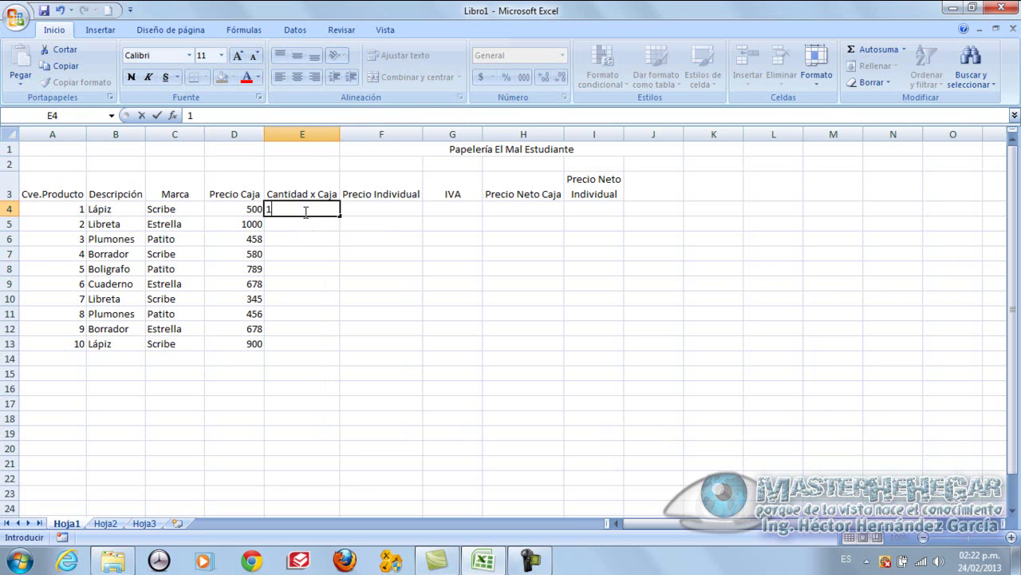
text(00)
key(Return)
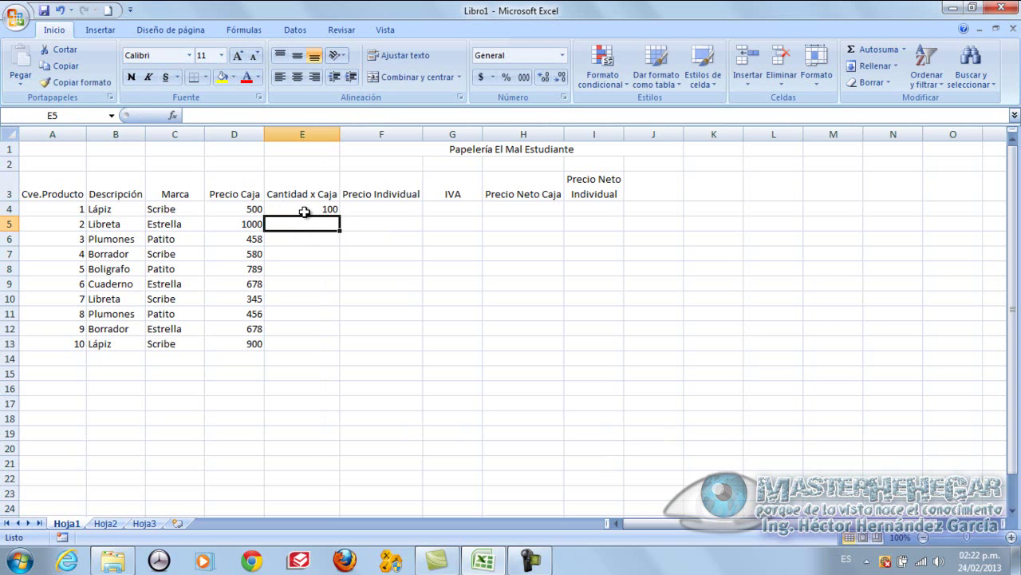
text(50)
key(Return)
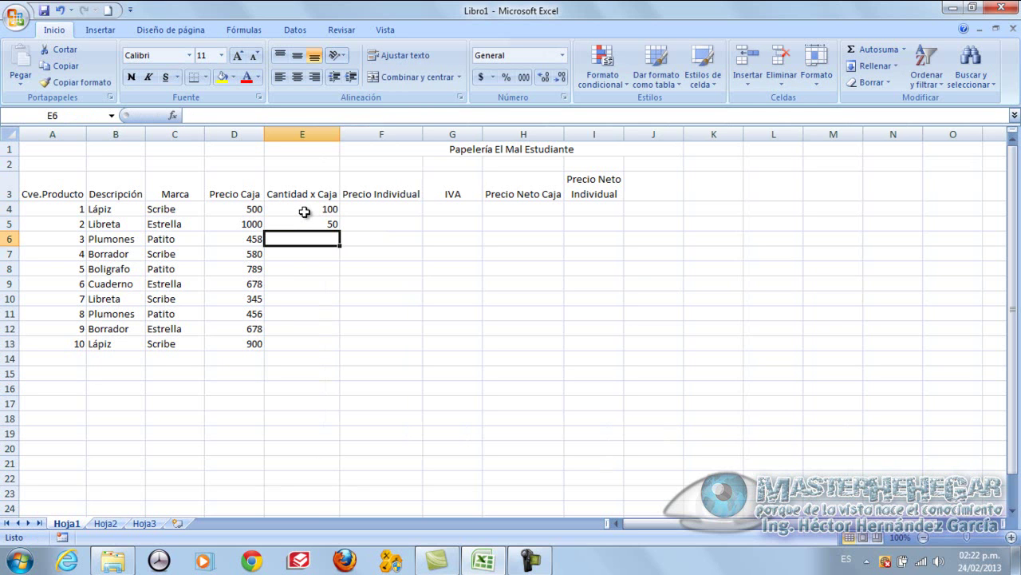
text(45)
key(Return)
text(23)
key(Return)
text(68)
key(Return)
text(90)
key(Return)
text(56)
key(Return)
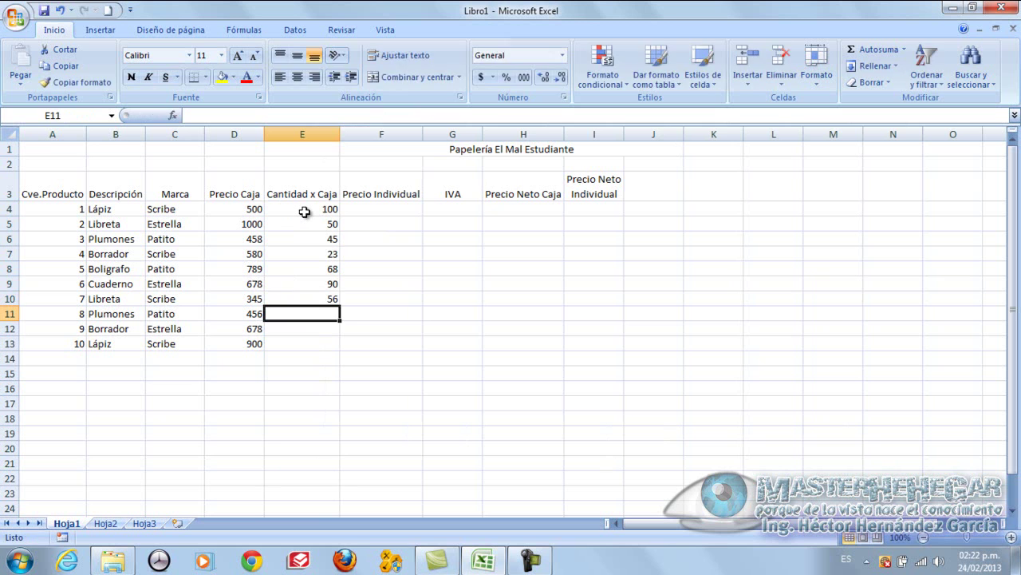
text(67)
key(Return)
text(78)
key(Return)
text(34)
key(Return)
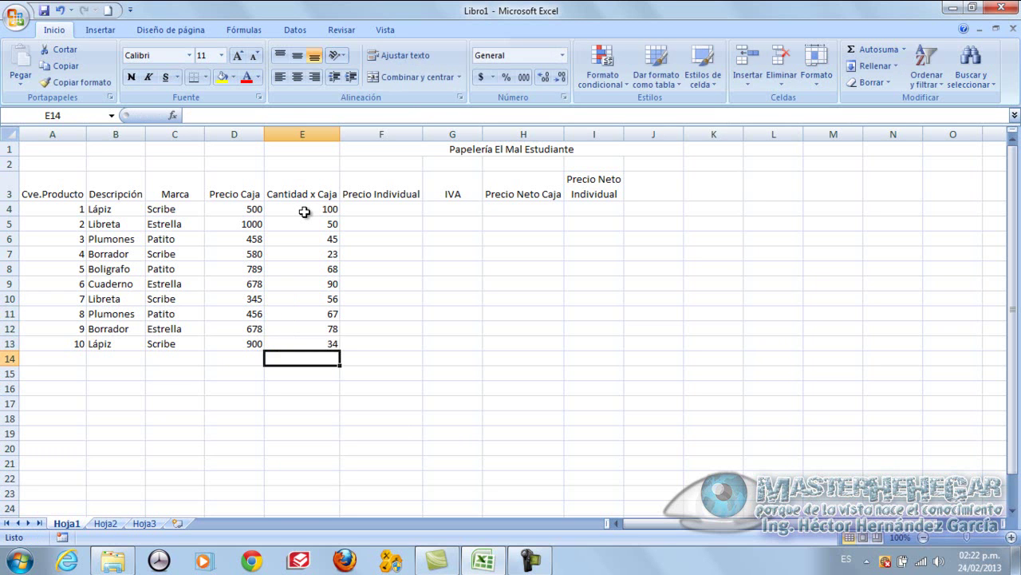
Step: Enter =D4/E4 in F4 so the first product's individual price is 5
click(360, 207)
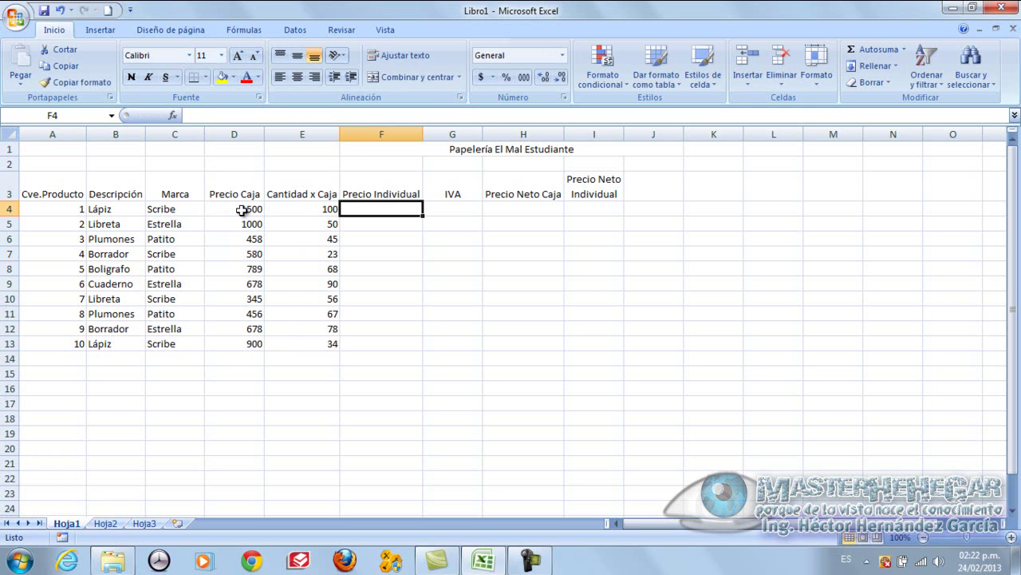
click(232, 210)
click(319, 207)
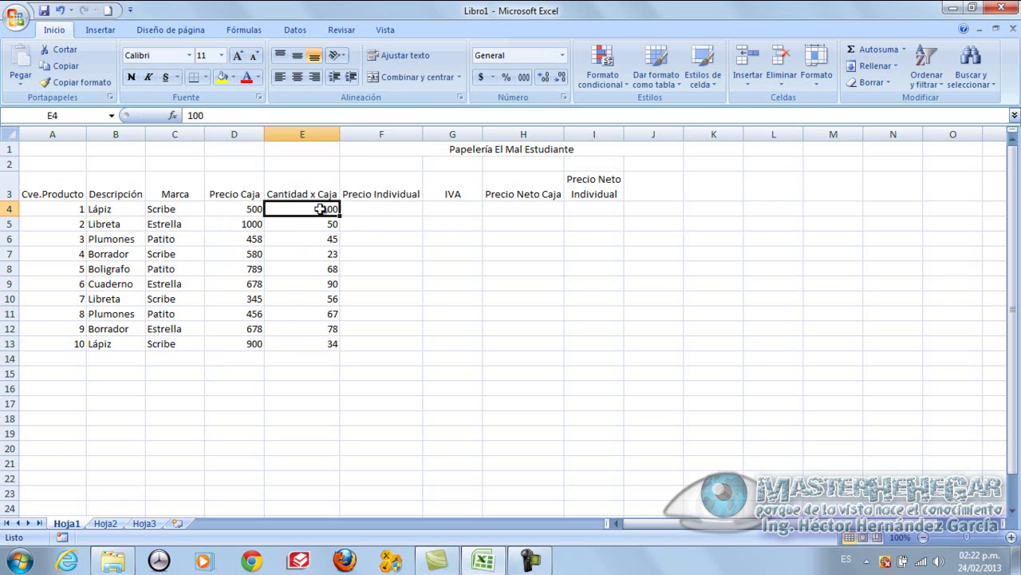
click(360, 206)
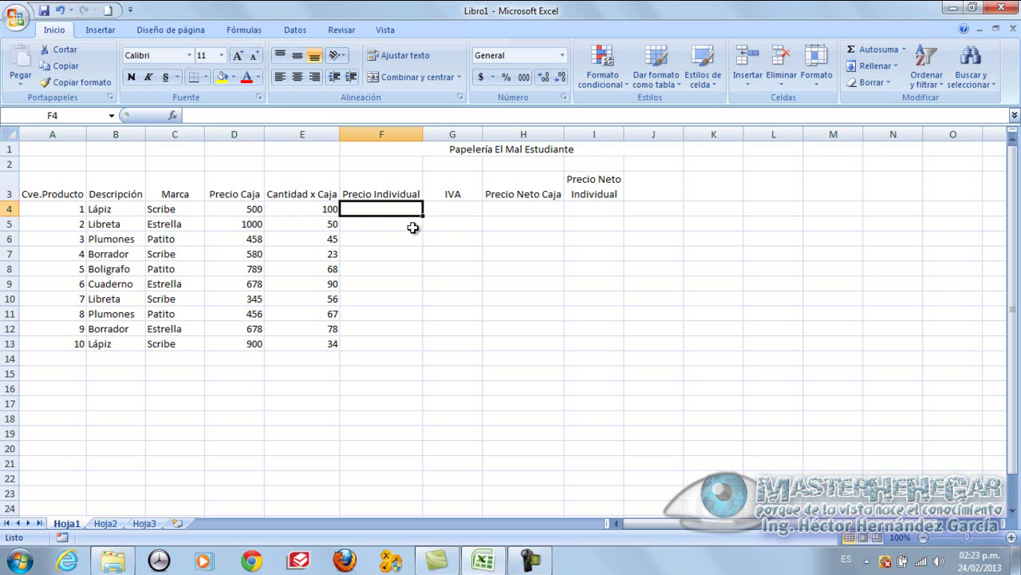
text(=)
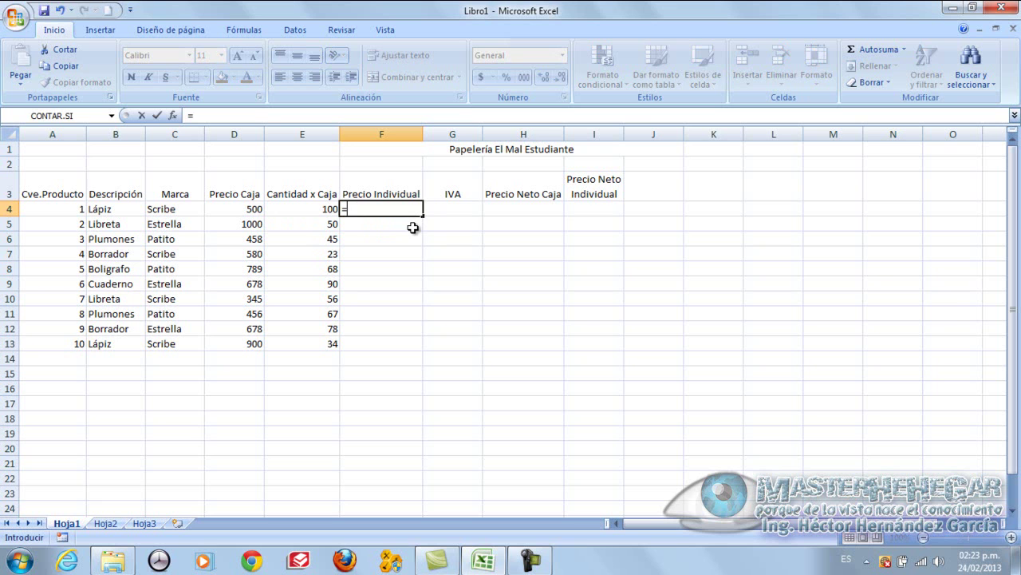
text(D4)
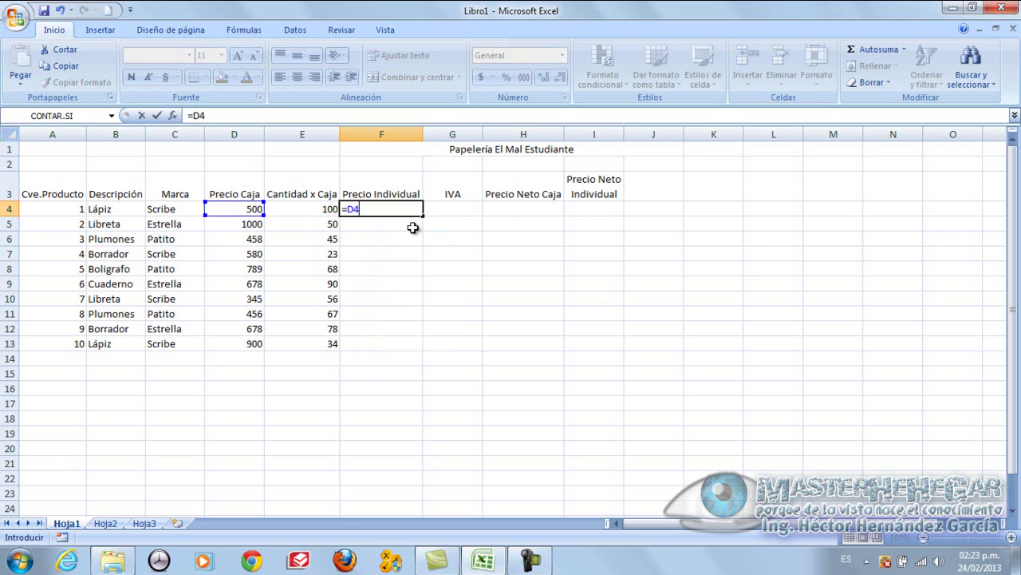
text(/E4)
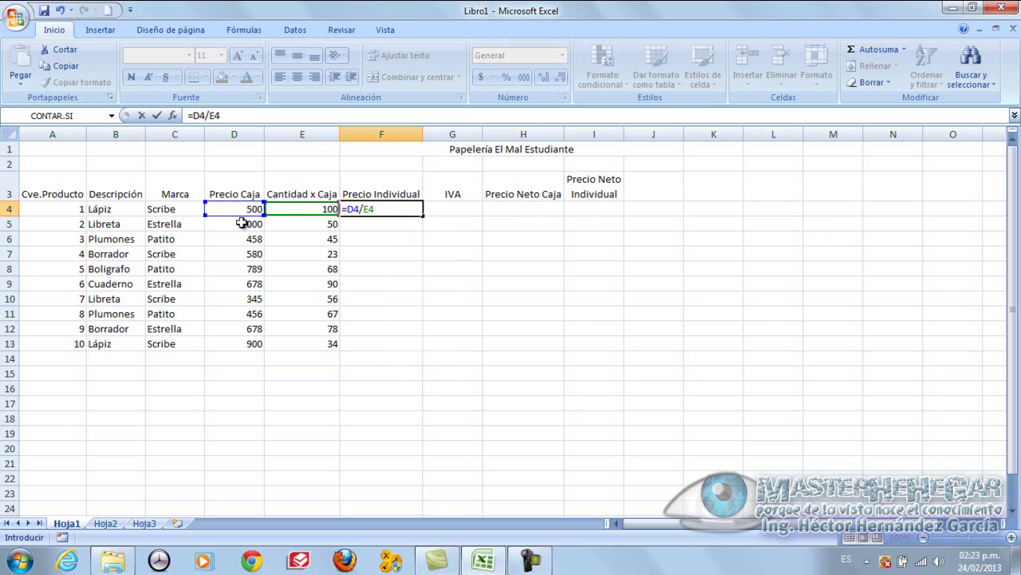
key(Return)
click(384, 210)
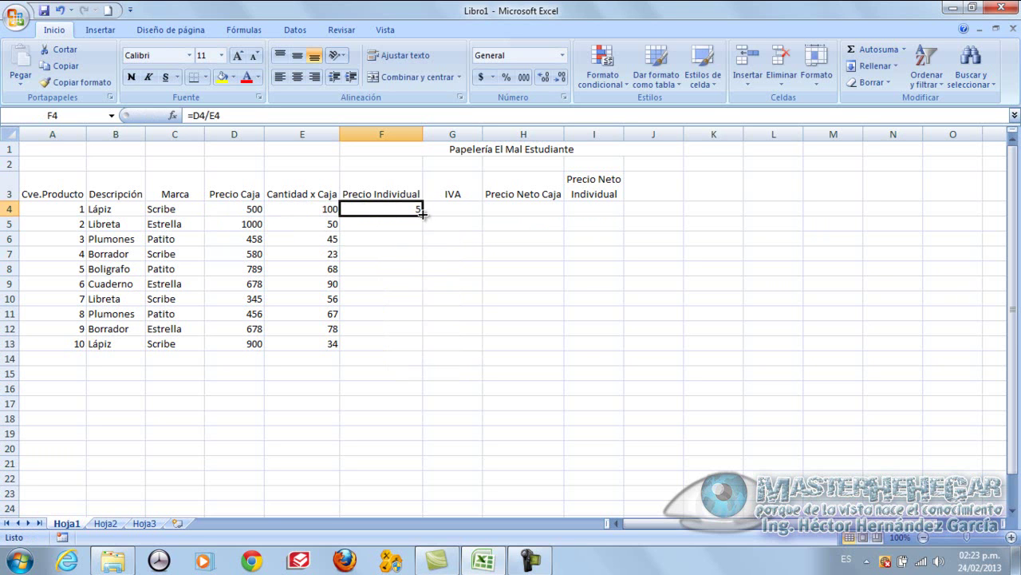
Step: Copy the F4 formula down to F13 and spot-check the references in rows 5 and 6
drag(422, 214, 427, 348)
click(400, 224)
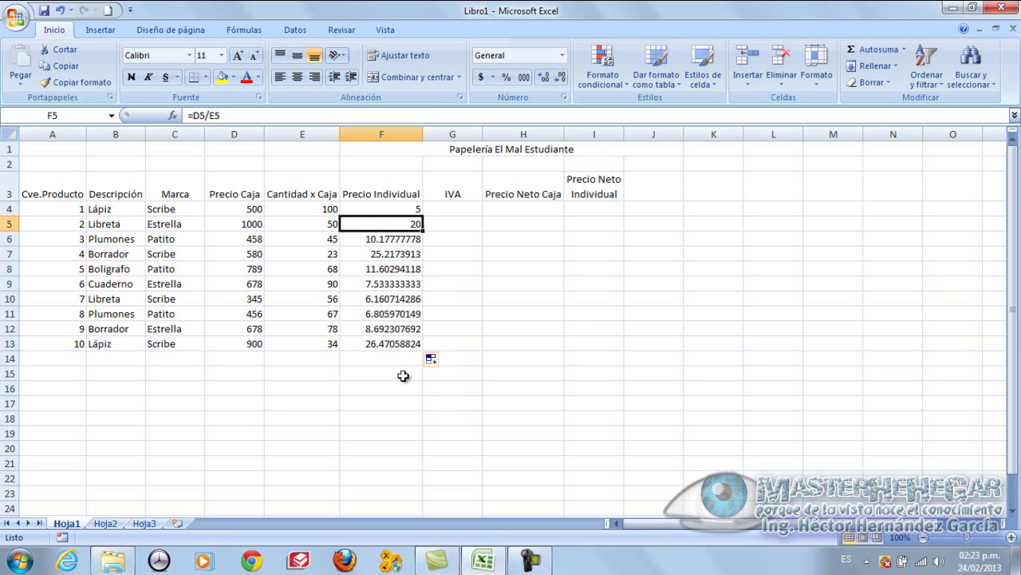
click(246, 226)
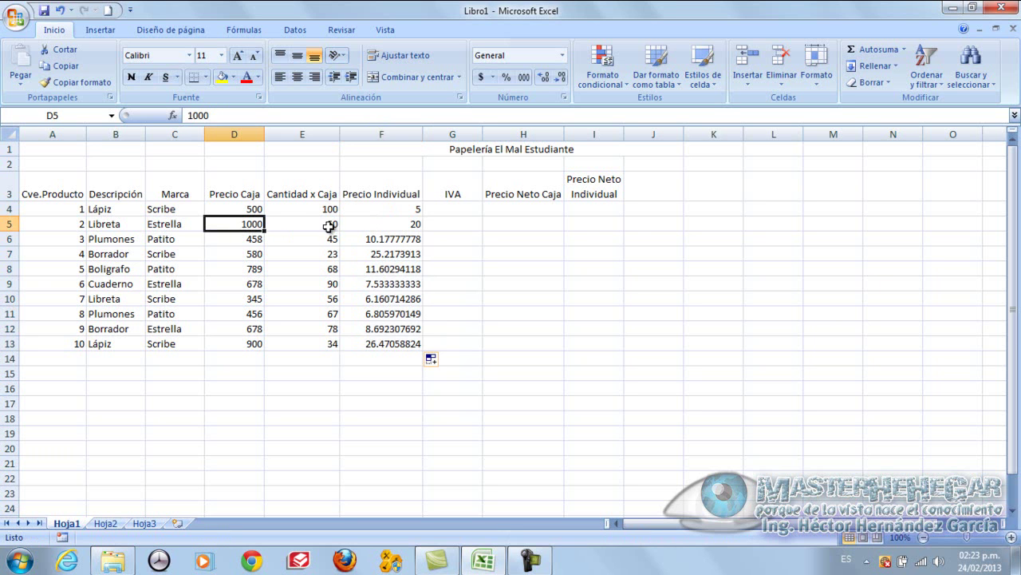
click(405, 224)
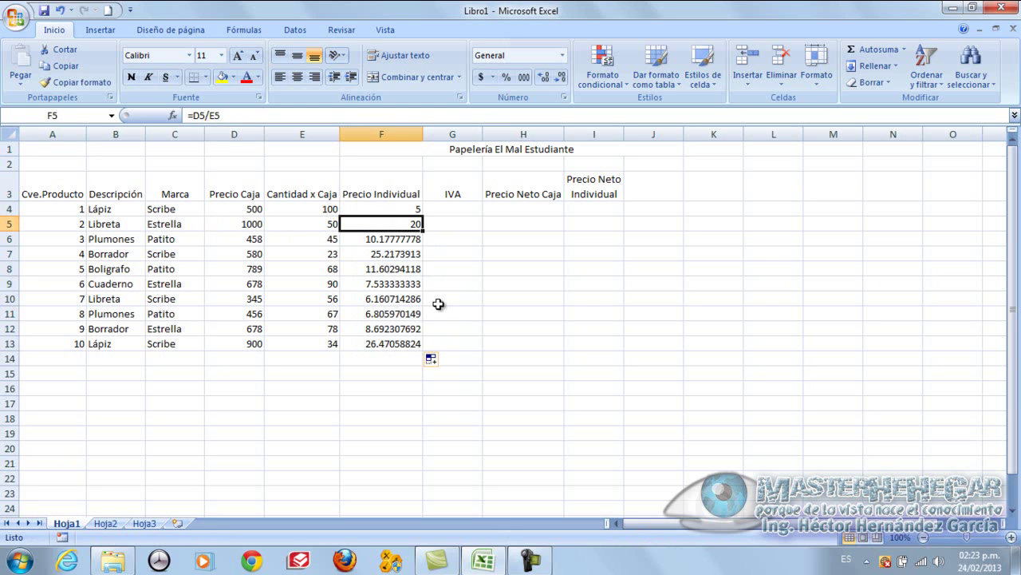
click(228, 244)
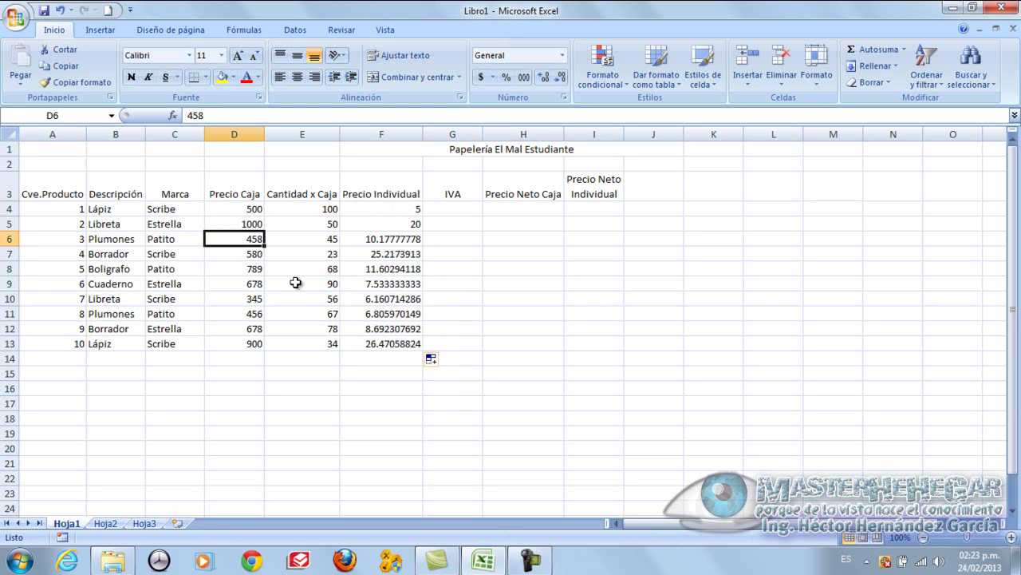
click(337, 239)
click(385, 238)
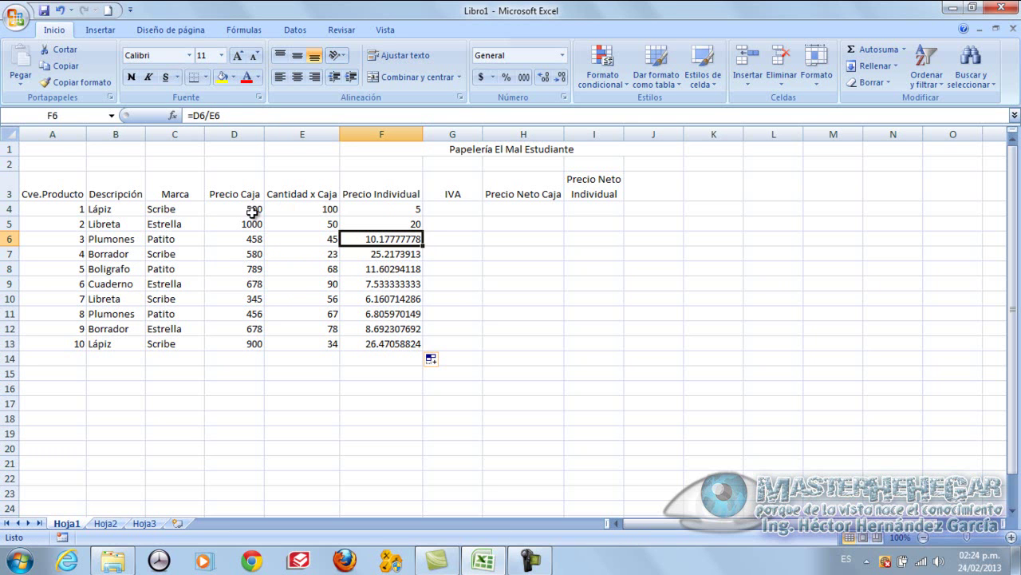
drag(247, 209, 296, 208)
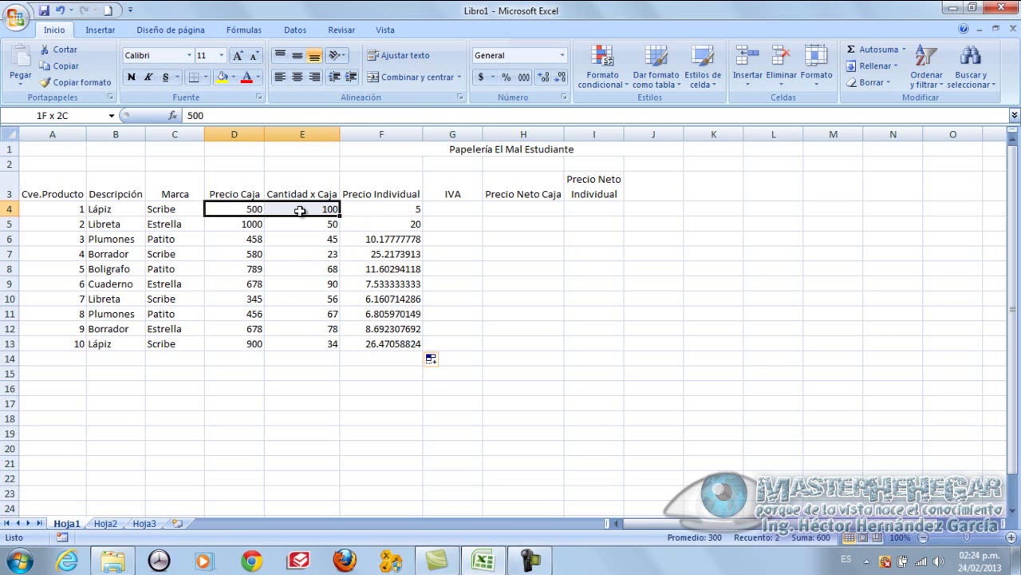
click(255, 211)
Step: Format the box prices D4:D13 as $ Español (México) accounting amounts
drag(254, 210, 256, 343)
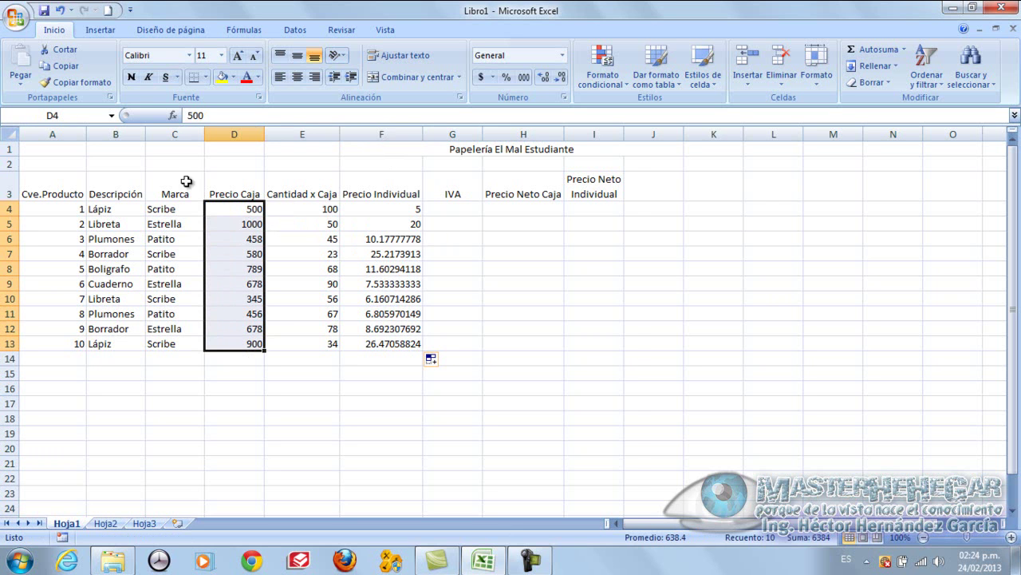
click(493, 78)
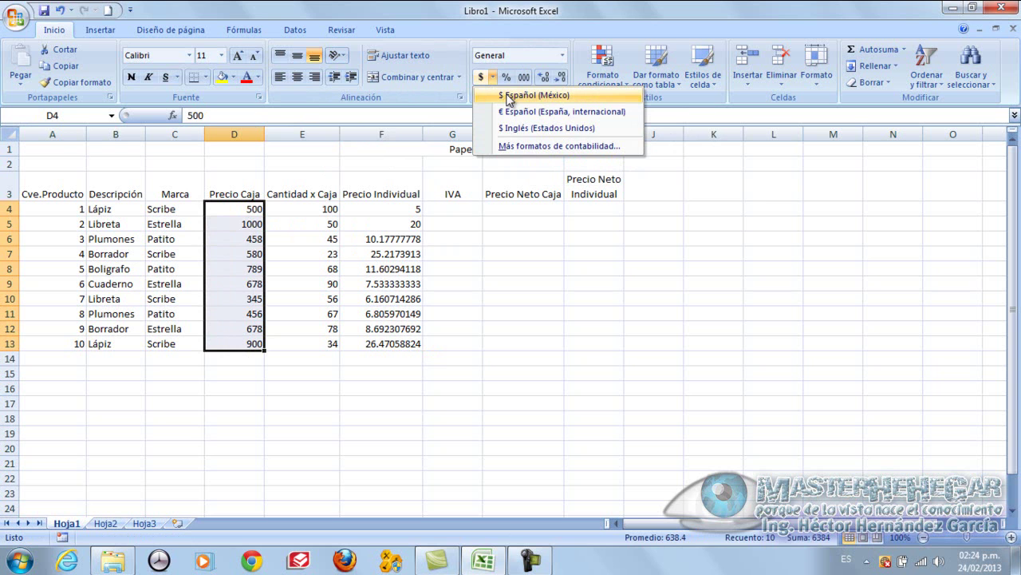
click(533, 95)
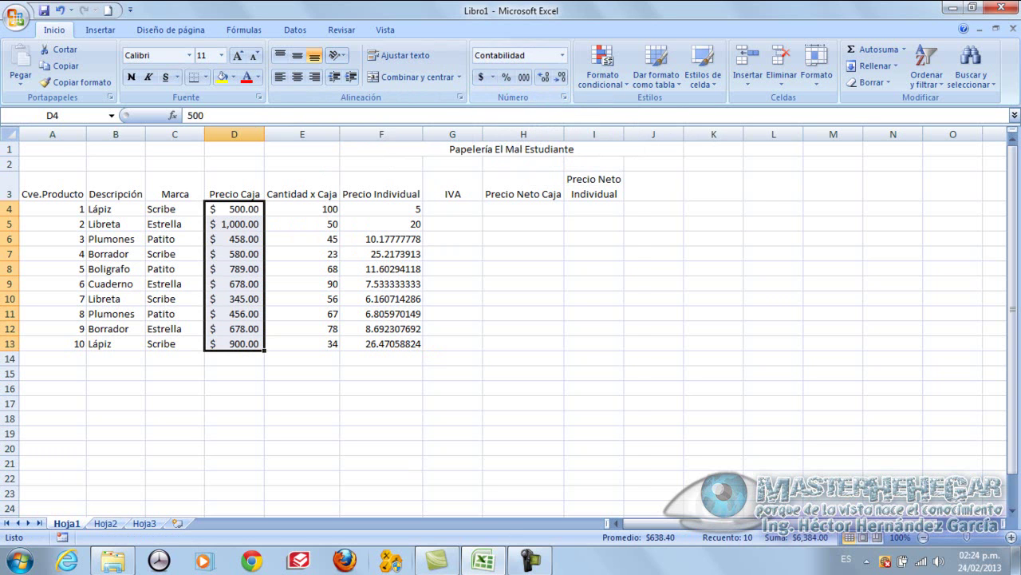
click(316, 210)
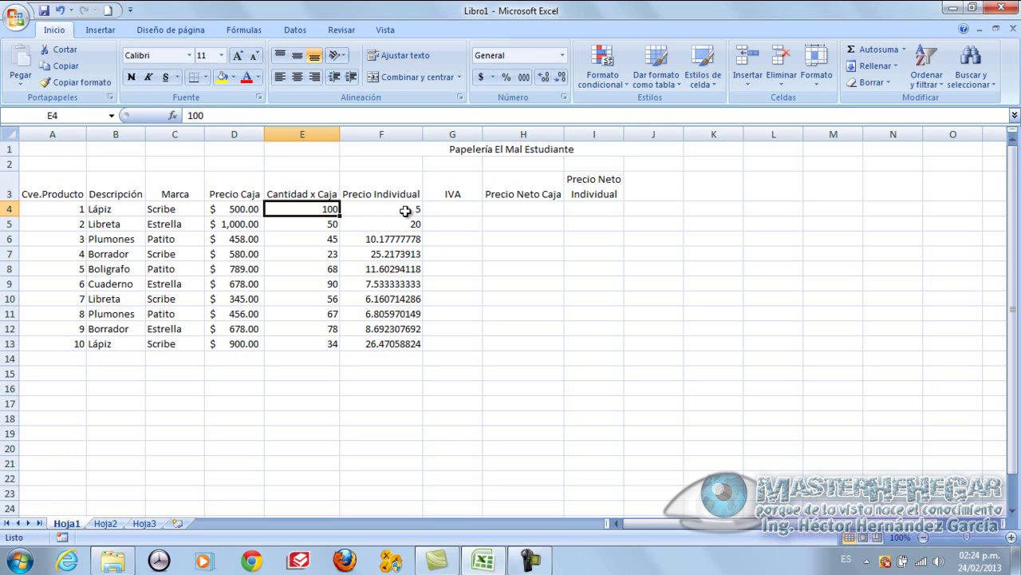
Step: Format F4:F13 as Mexican peso accounting with two decimal places
drag(410, 207, 405, 342)
click(494, 77)
click(515, 96)
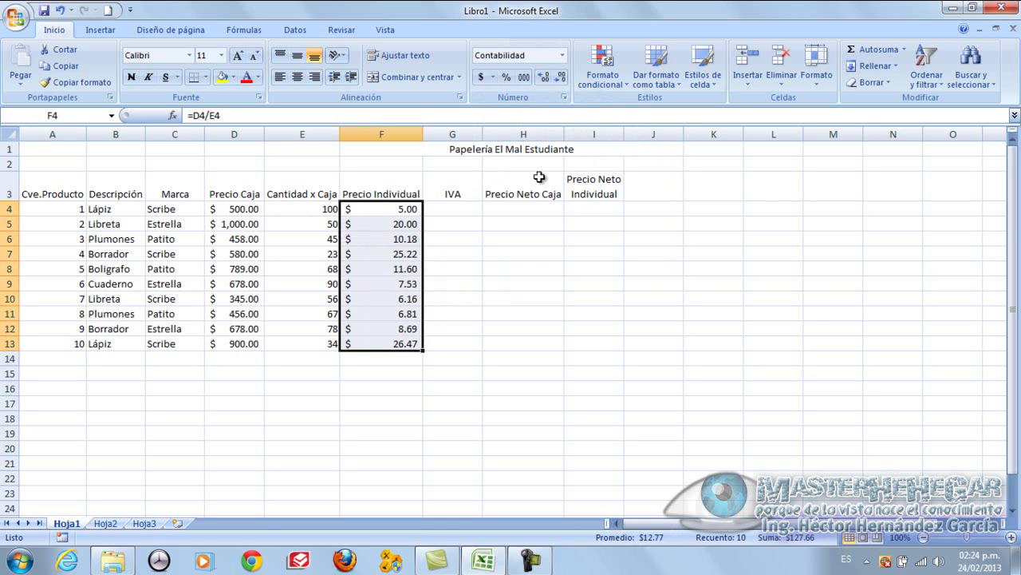
click(545, 77)
click(545, 78)
click(545, 78)
click(545, 77)
click(562, 78)
click(562, 77)
click(562, 78)
click(562, 78)
click(467, 208)
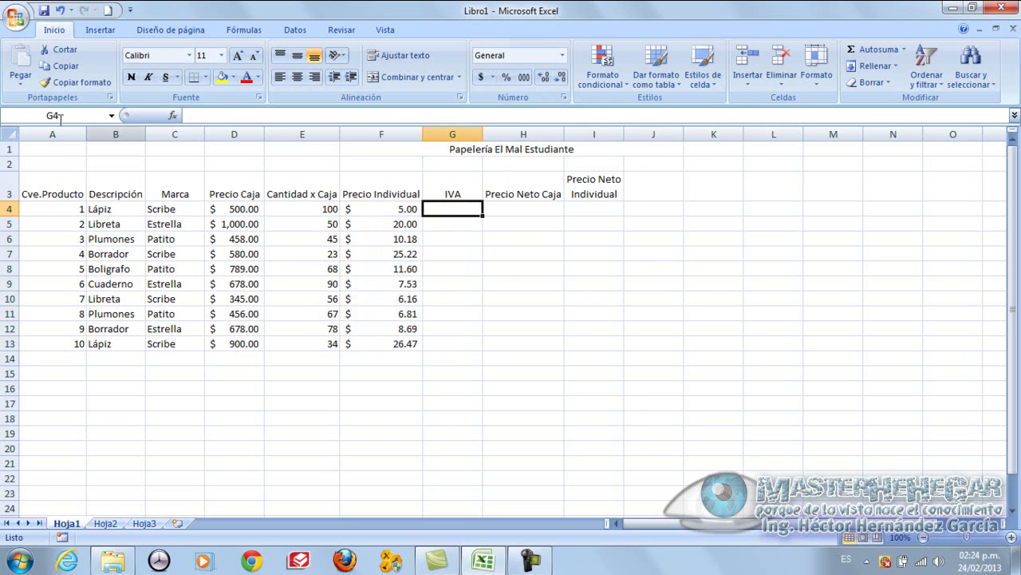
click(43, 10)
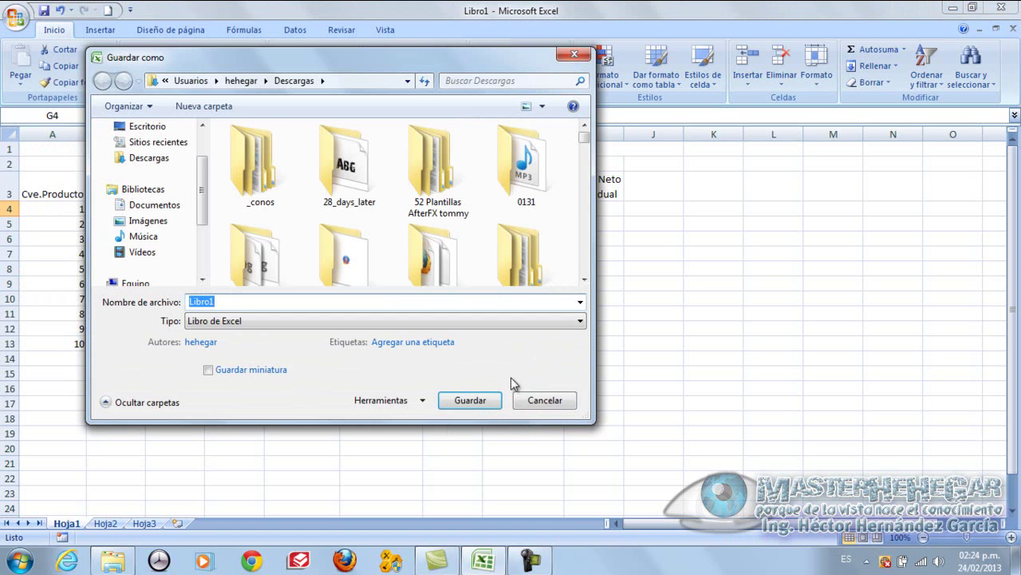
click(537, 397)
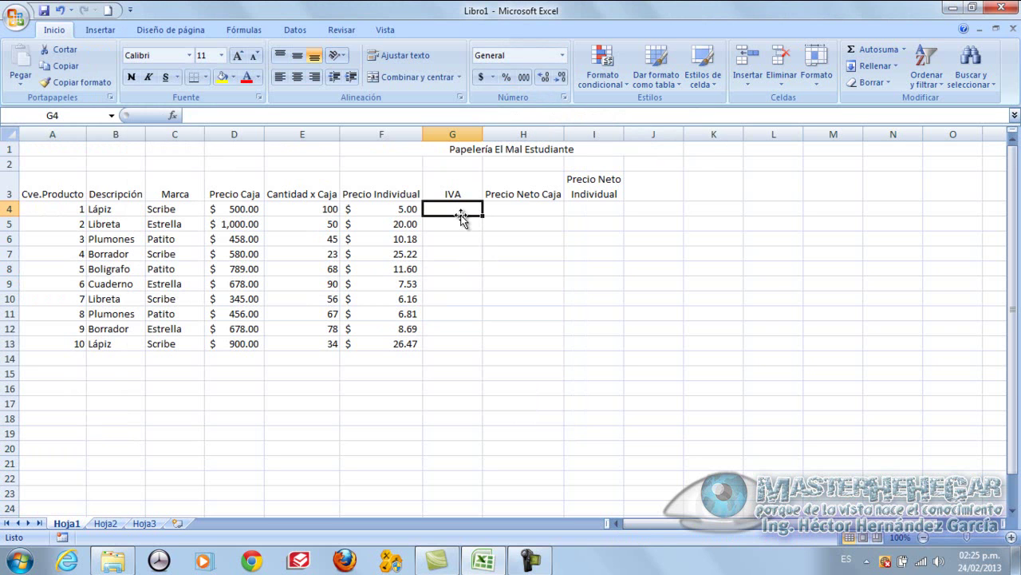
Step: Type the IVA rates 15, 10, 12, 5, 21, 7, 8, 9, 23, 6 into G4:G13
text(15)
key(Return)
text(10)
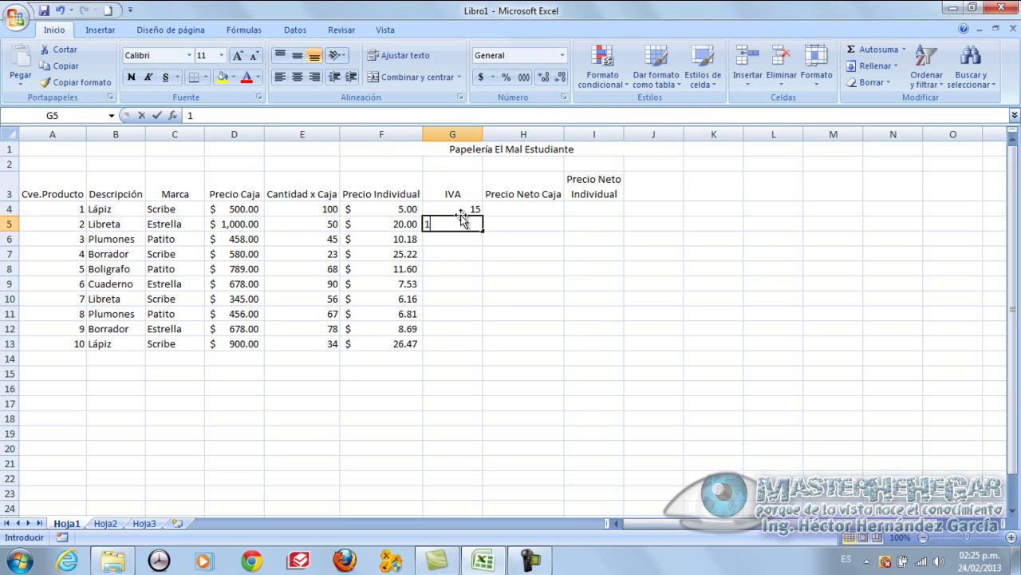
key(Return)
text(12)
key(Return)
text(5)
key(Return)
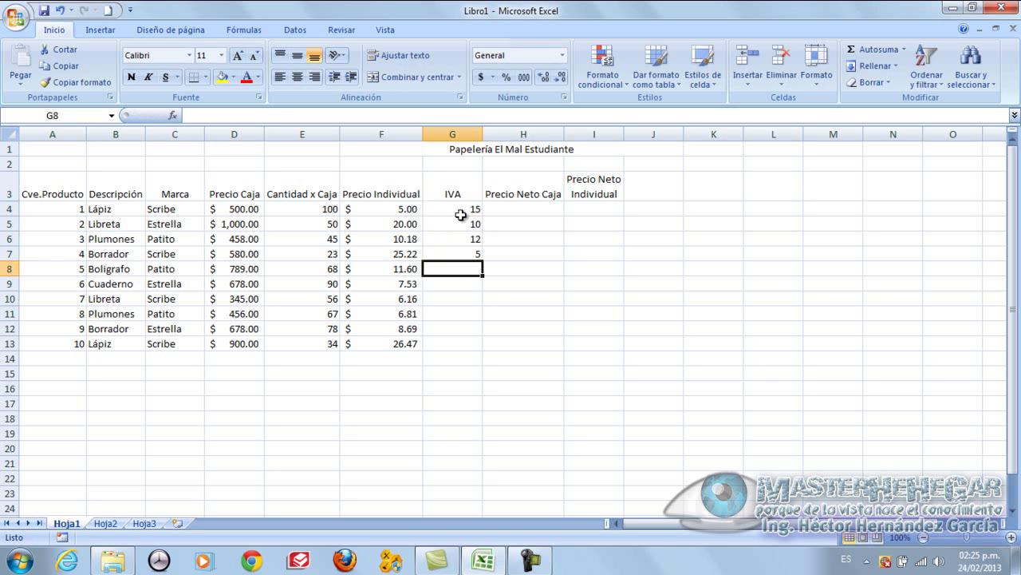
text(21)
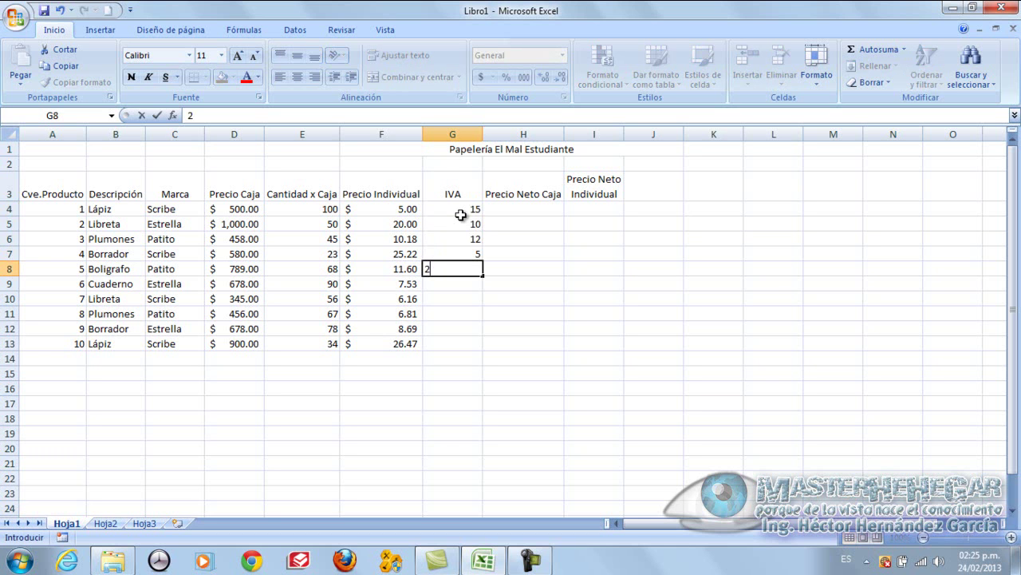
key(Return)
text(7)
key(Return)
text(8)
key(Return)
text(9)
key(Return)
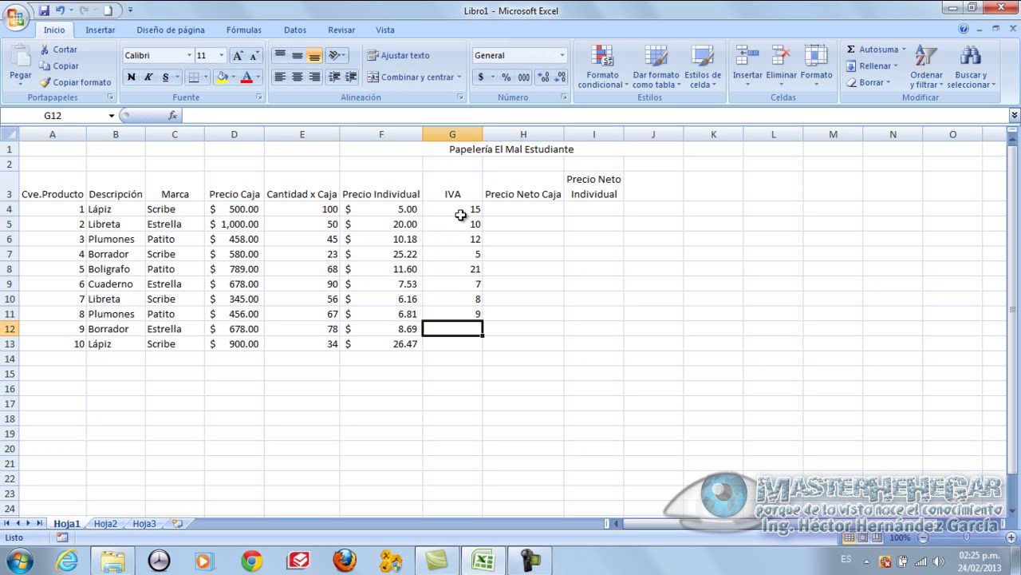
text(23)
key(Return)
text(6)
key(Return)
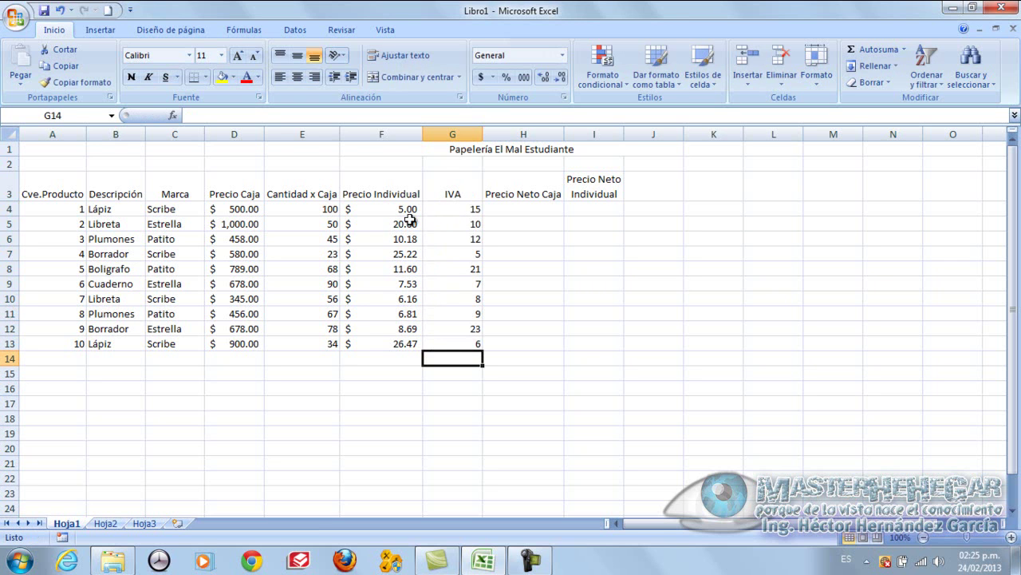
Step: Start an H4 formula multiplying the box price D4 by the IVA in G4
click(550, 212)
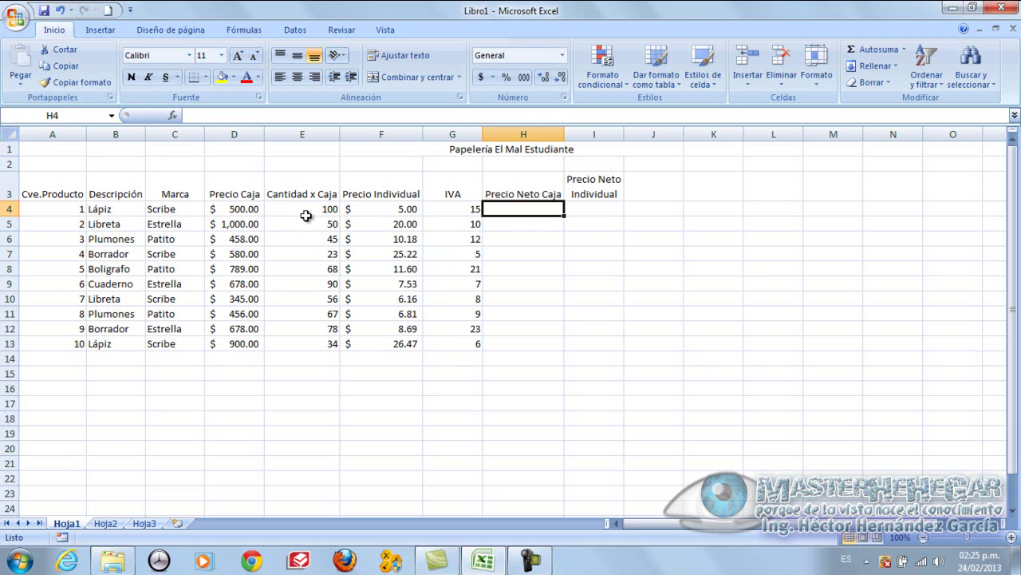
click(247, 212)
click(463, 209)
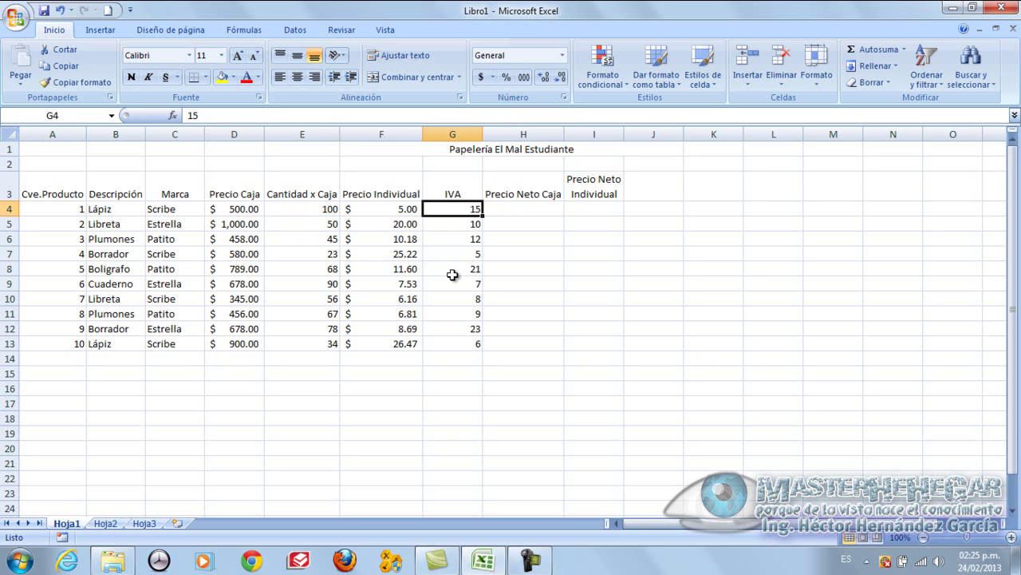
click(523, 209)
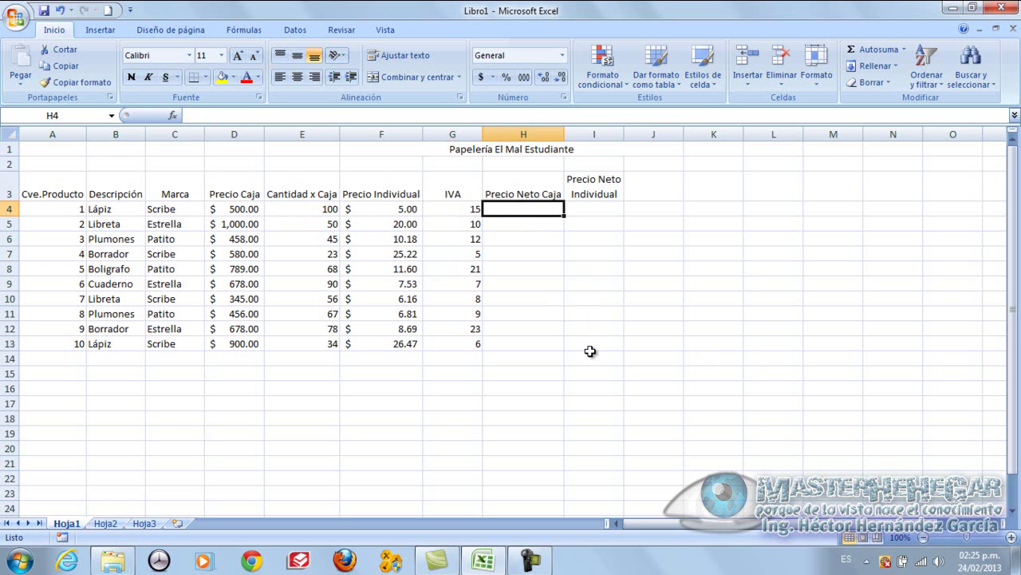
text(=)
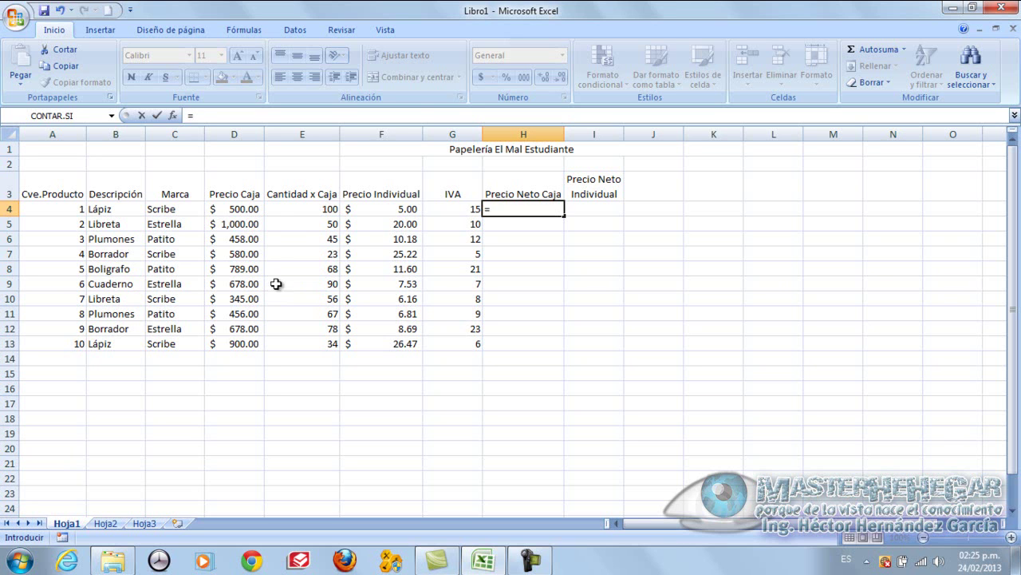
click(239, 210)
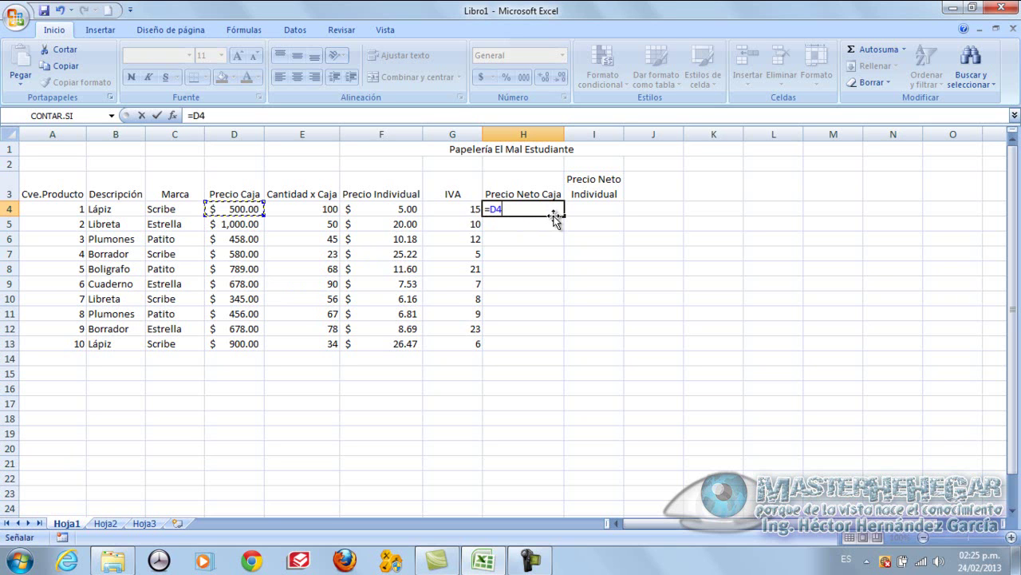
text(*)
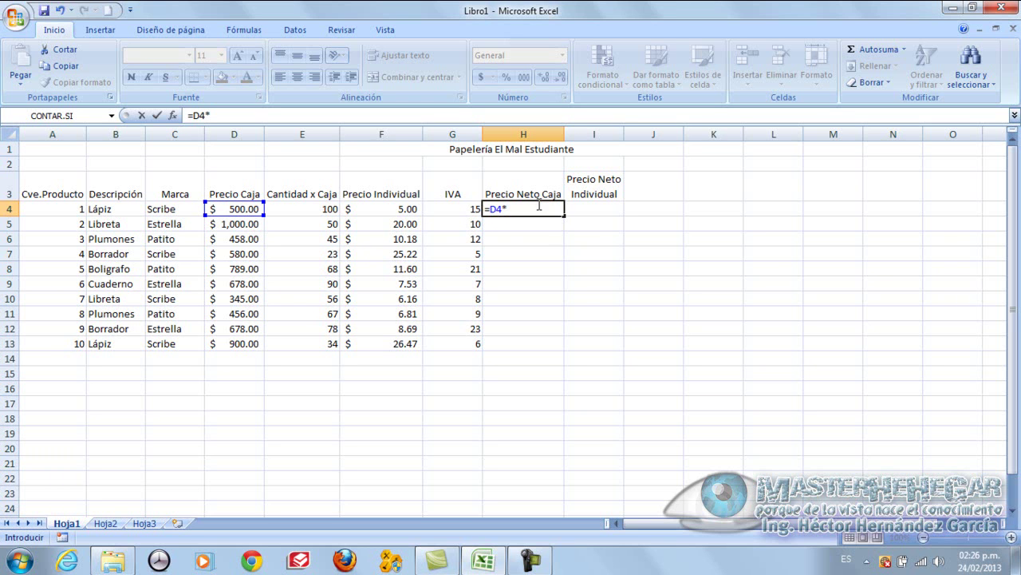
click(467, 209)
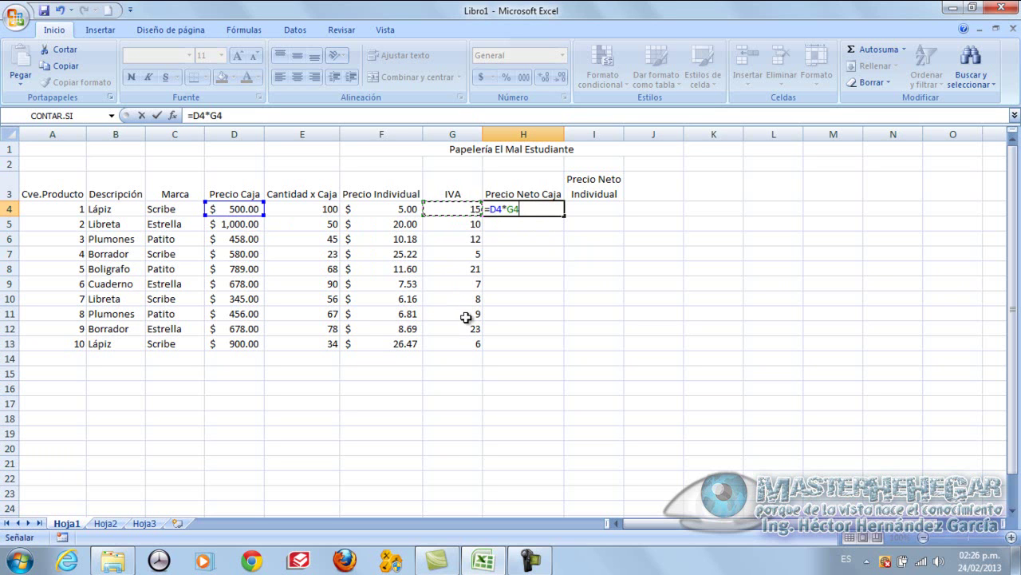
Step: Fix the parentheses and append *0.1 so H4 reads =(D4*G4)*0.1
text())
key(Return)
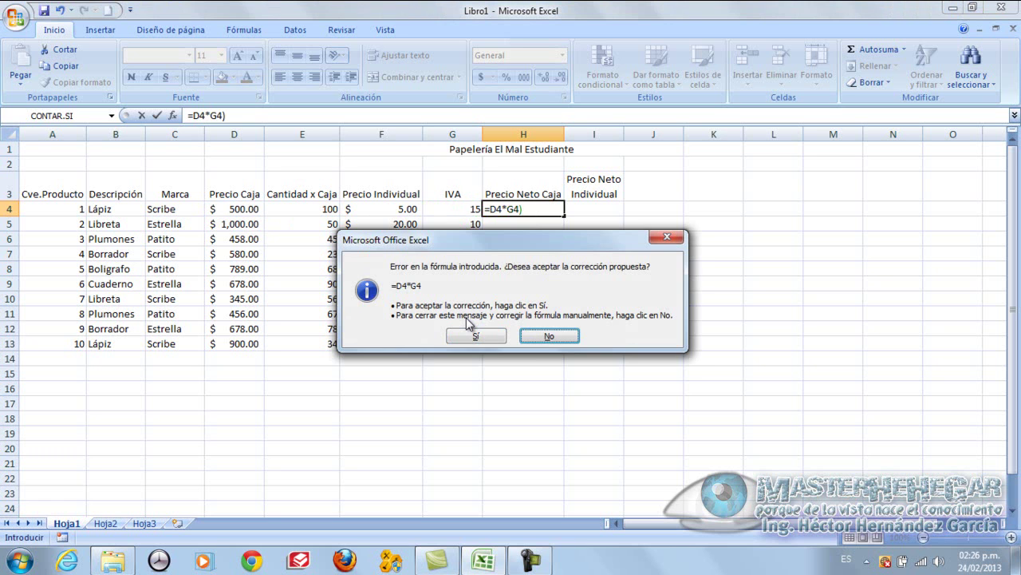
key(Return)
key(Return)
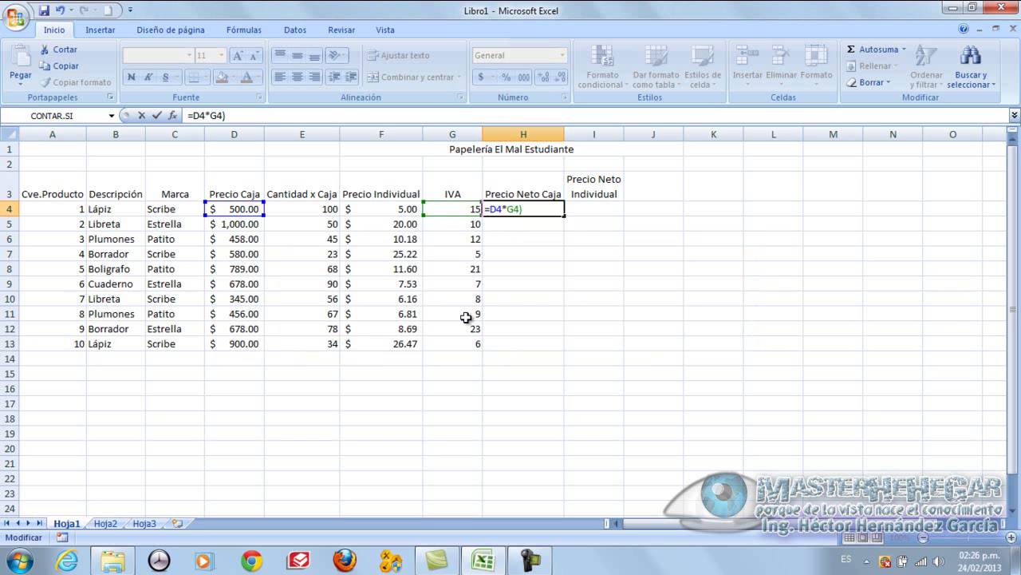
text(()
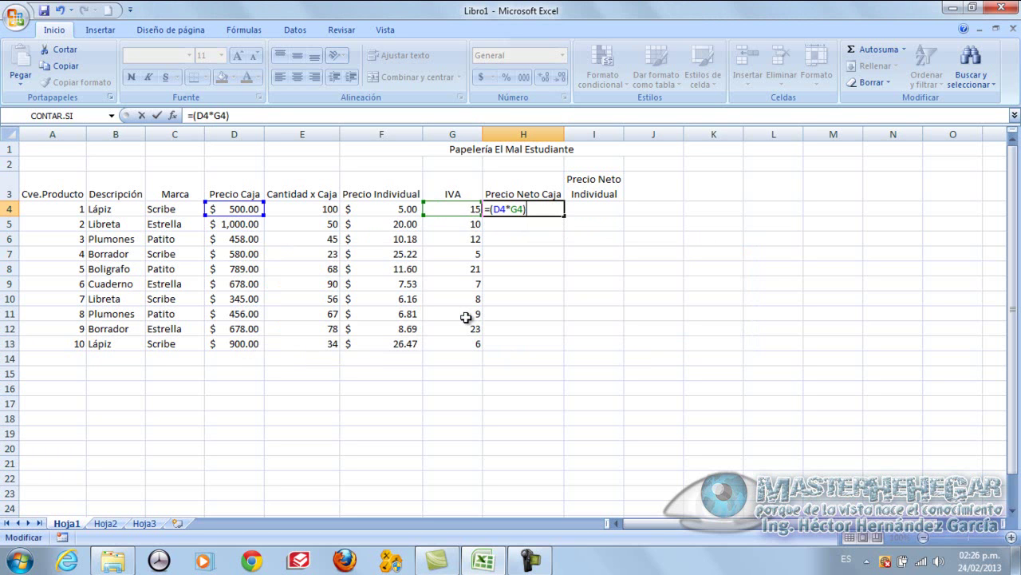
text(*0.1)
Step: Enter the H4 formula, then revise it in the formula bar to use 0.01
key(Return)
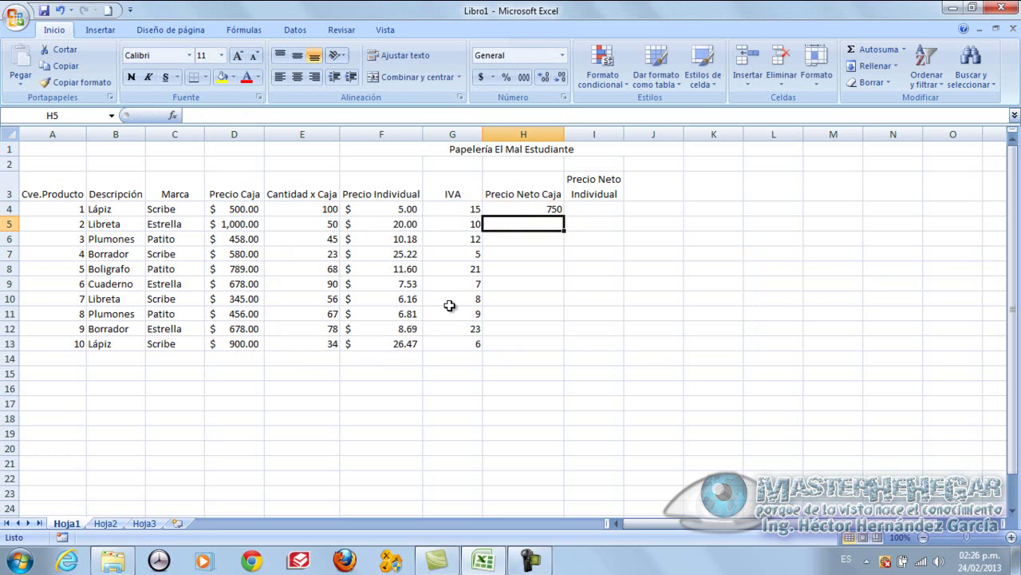
click(526, 209)
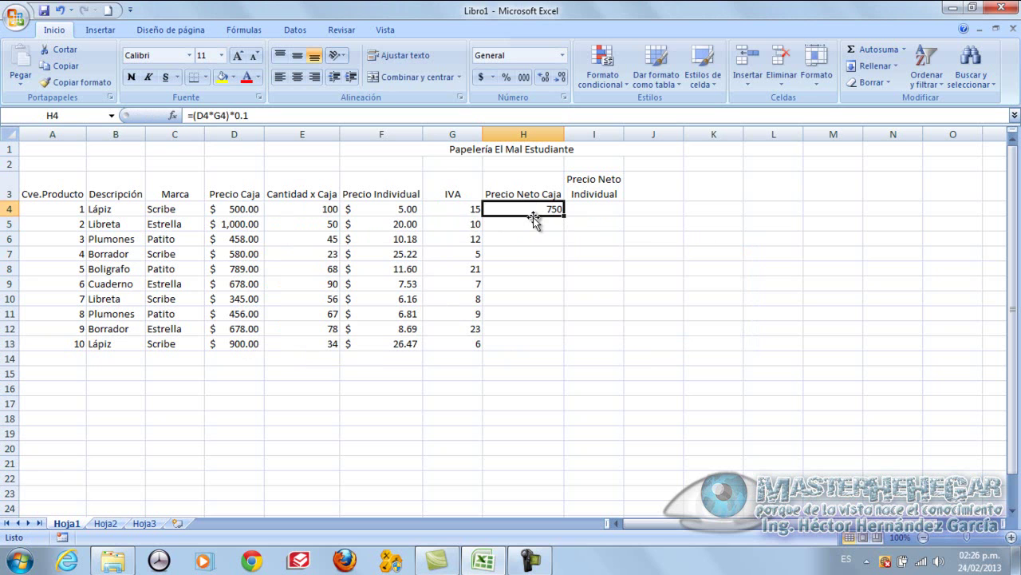
click(245, 116)
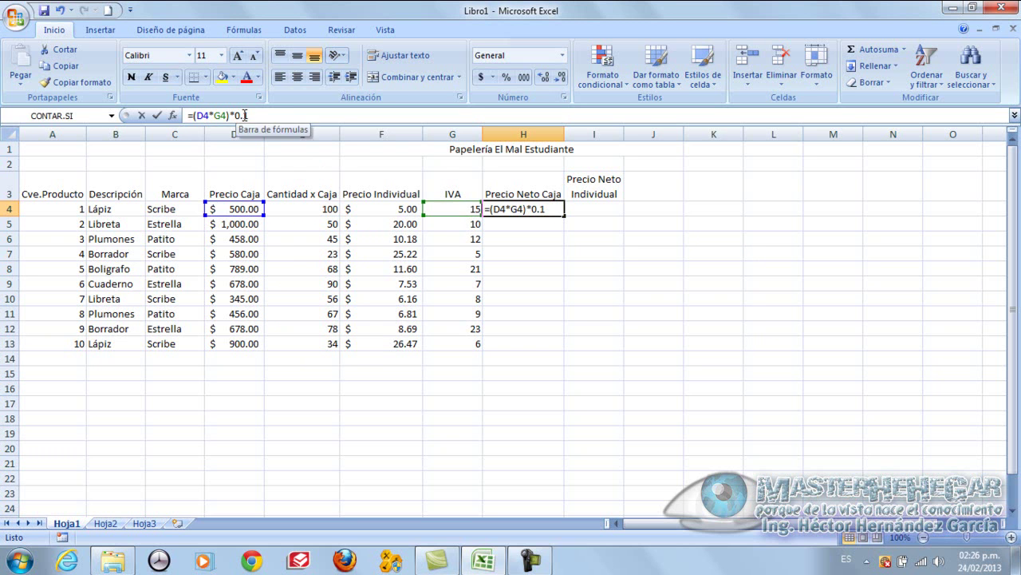
key(Return)
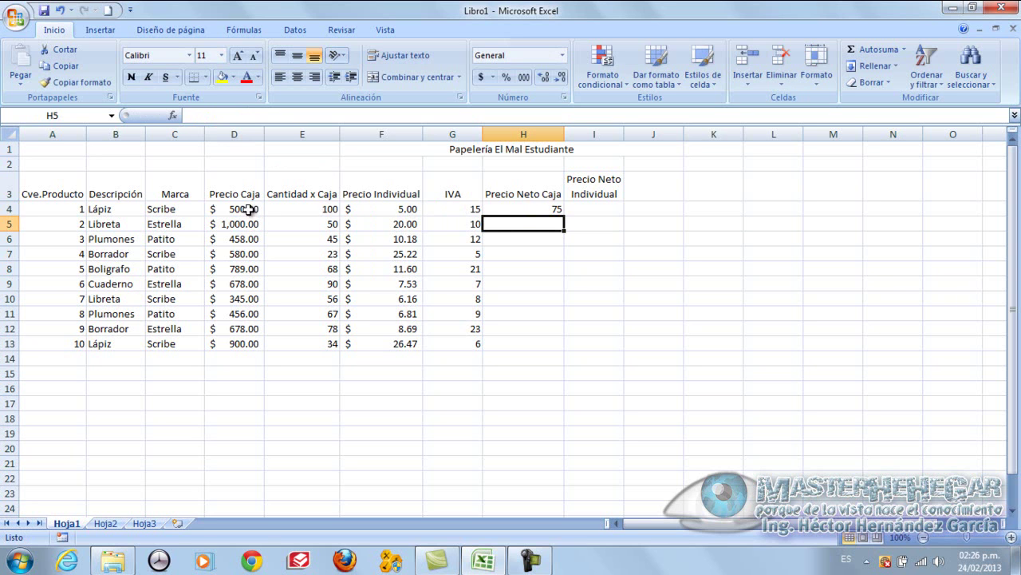
click(525, 213)
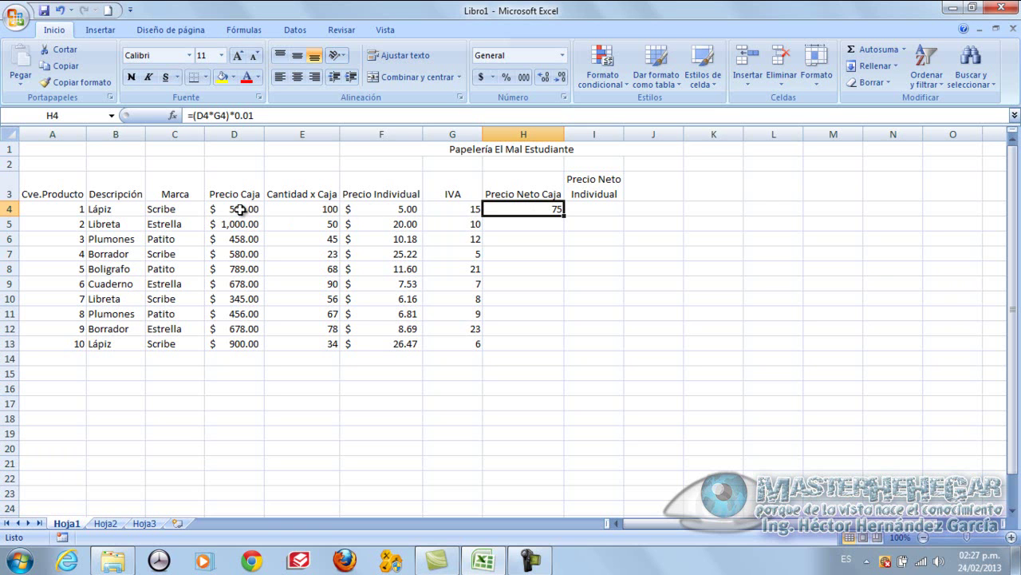
Step: Add D4 to the H4 formula, =((D4*G4)*0.01)+D4, giving $ 575.00
double_click(517, 208)
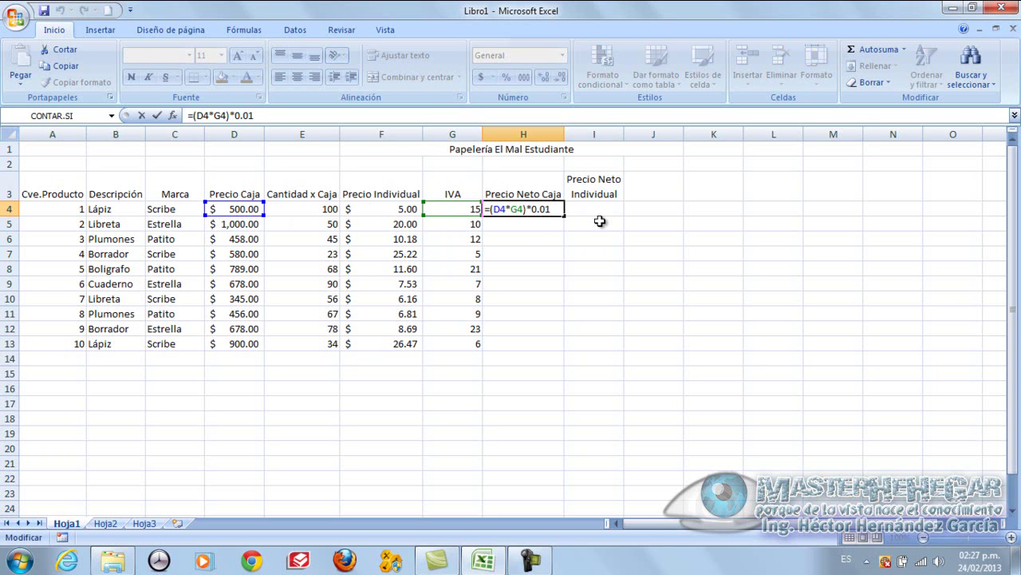
text()+)
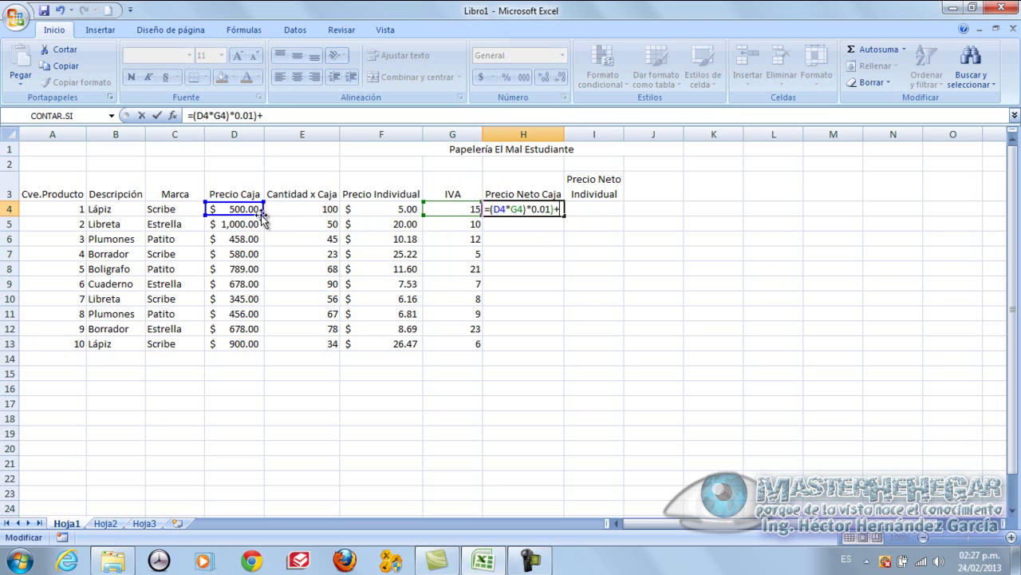
click(236, 209)
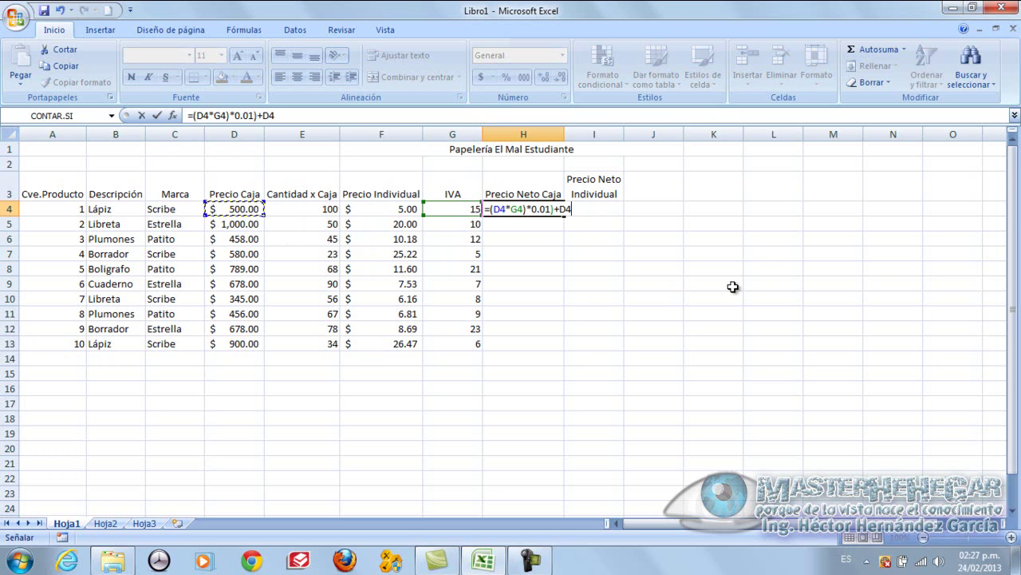
key(Left)
key(Left)
key(Left)
key(Right)
key(Right)
key(Right)
click(523, 211)
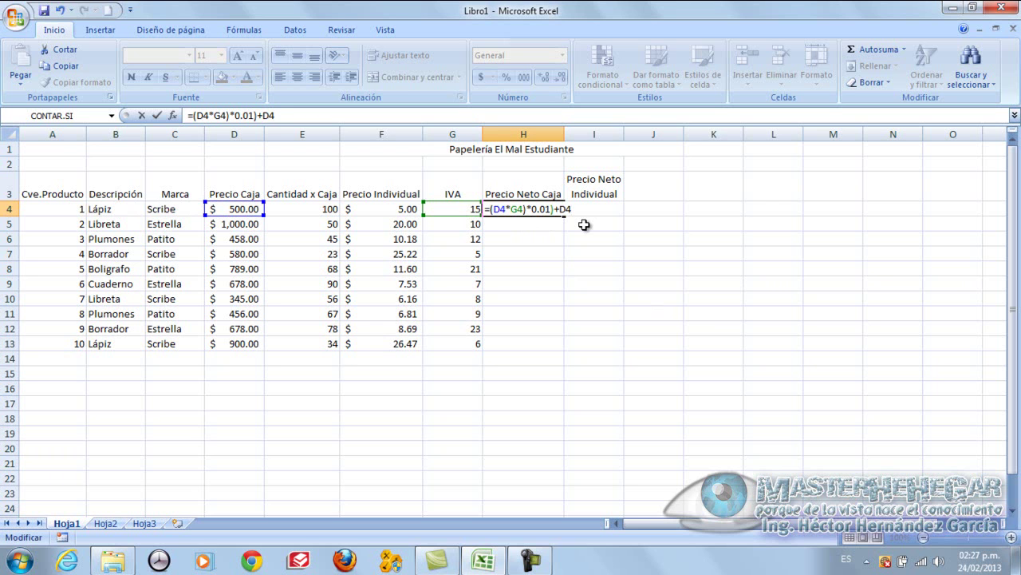
text(()
key(Return)
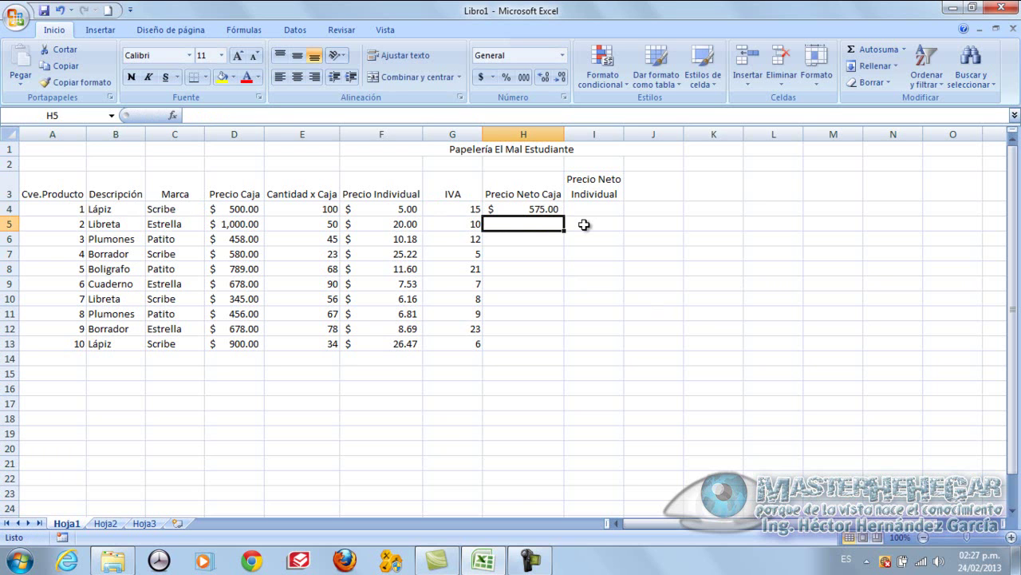
Step: Review the H4 net box formula against the box price D4 and IVA G4
click(534, 209)
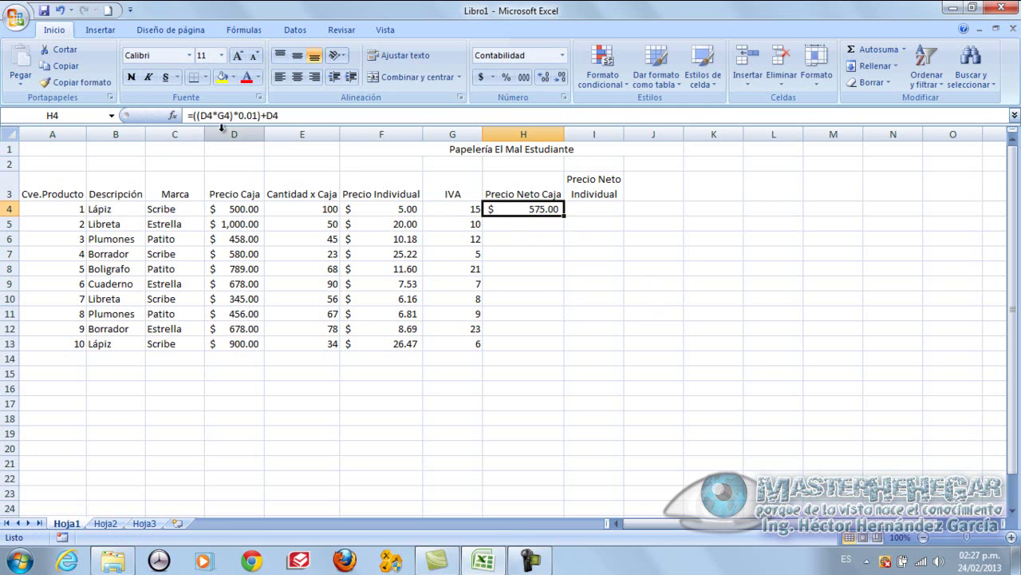
click(244, 209)
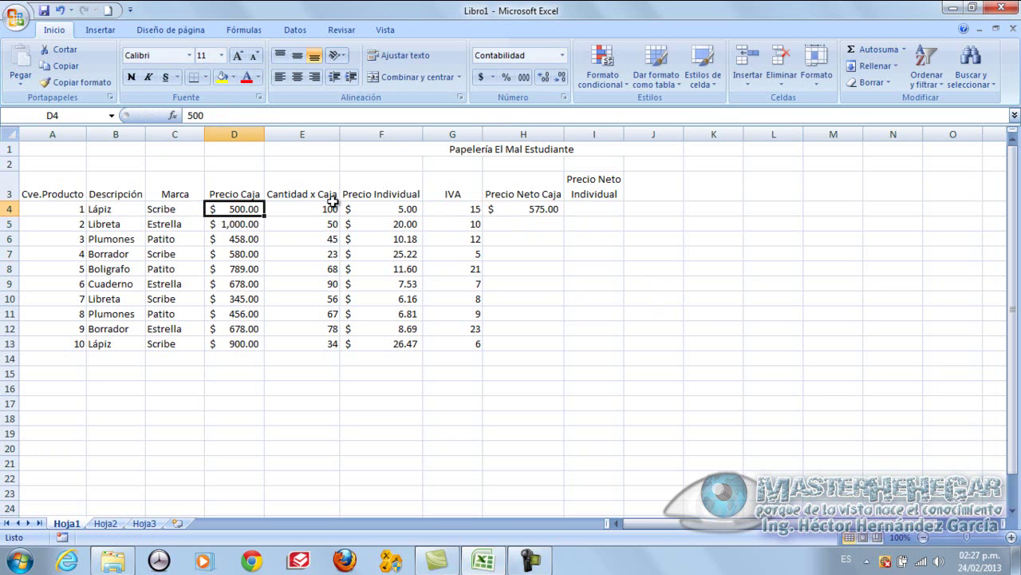
click(454, 208)
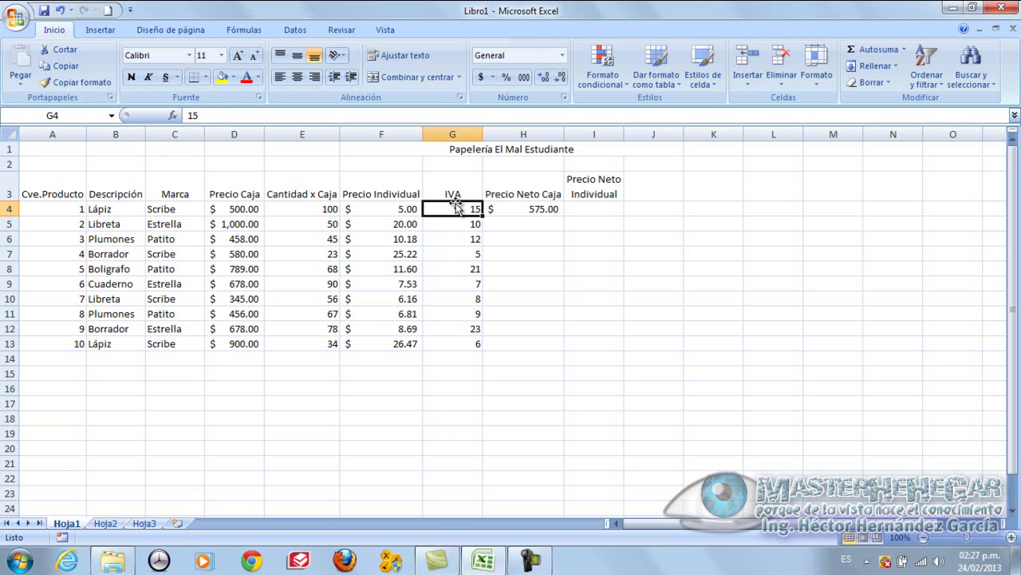
click(527, 205)
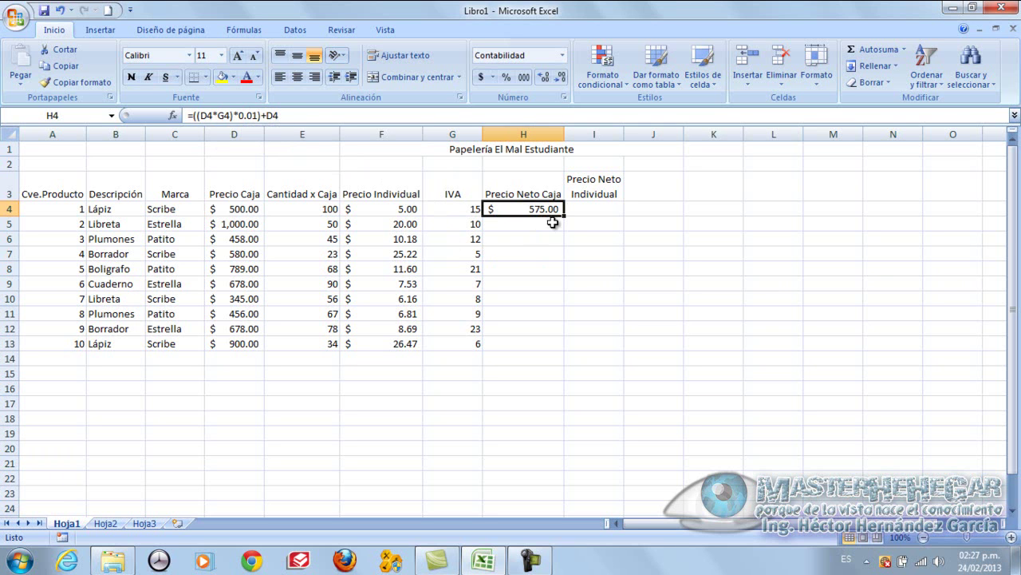
click(582, 213)
click(540, 212)
Step: Copy the H4 formula down to H13 and verify the copies in rows 5 and 13
drag(565, 217, 568, 349)
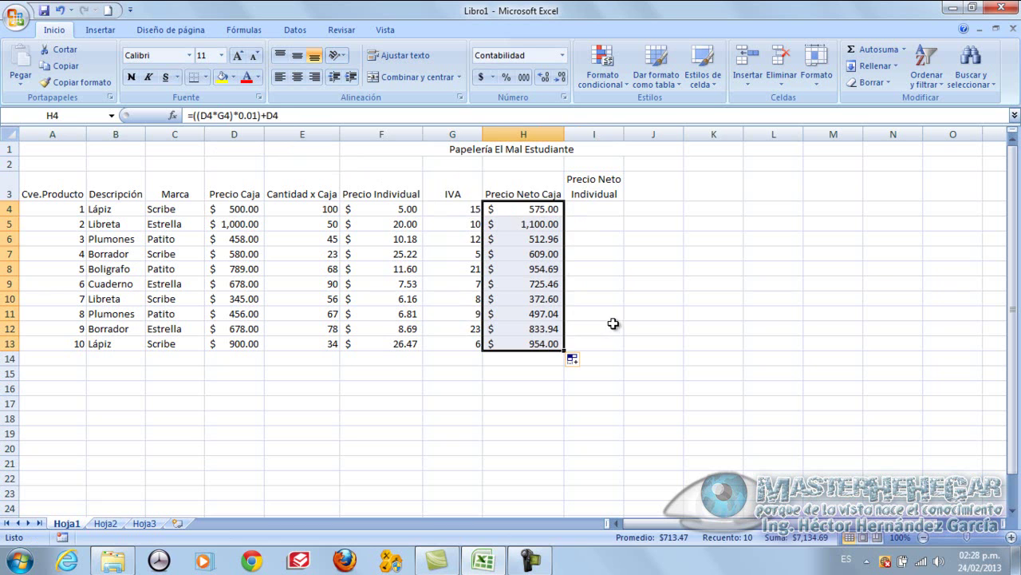
click(611, 325)
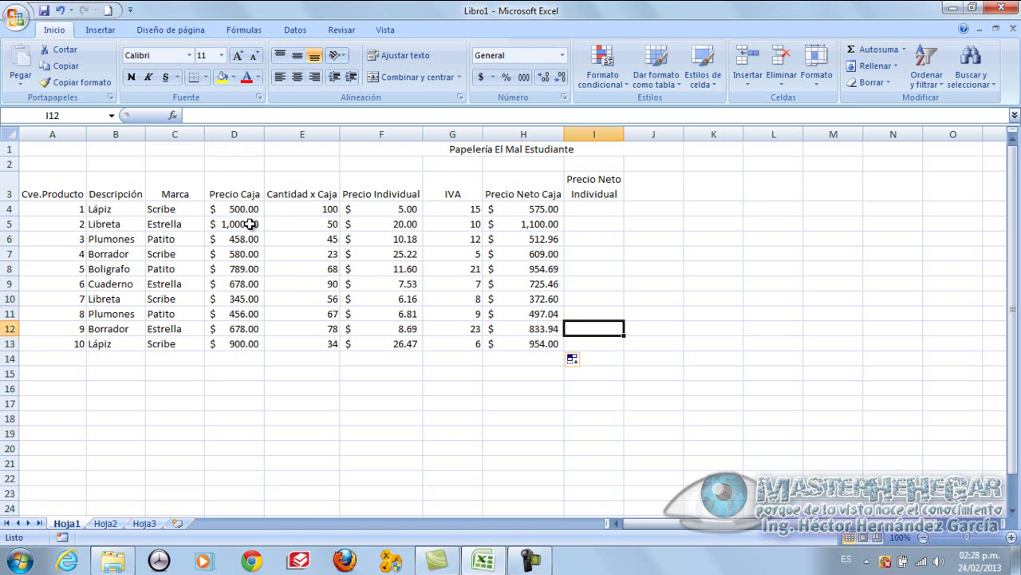
click(471, 224)
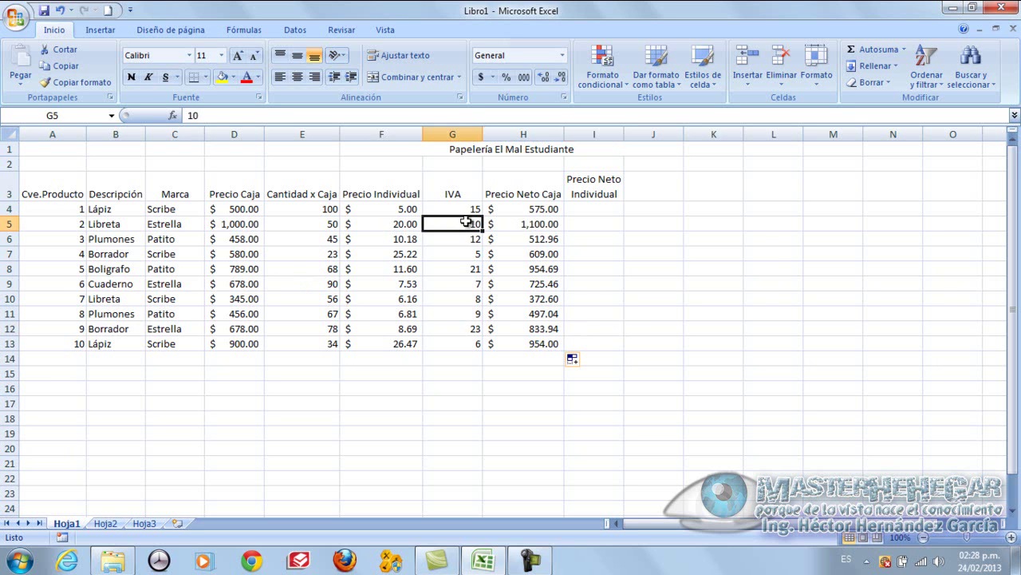
click(534, 223)
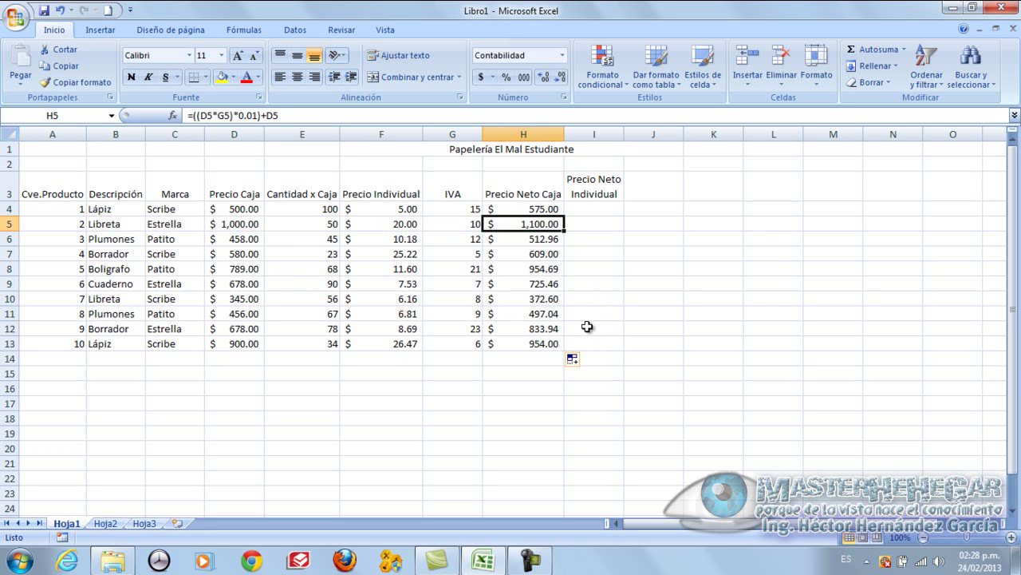
click(240, 341)
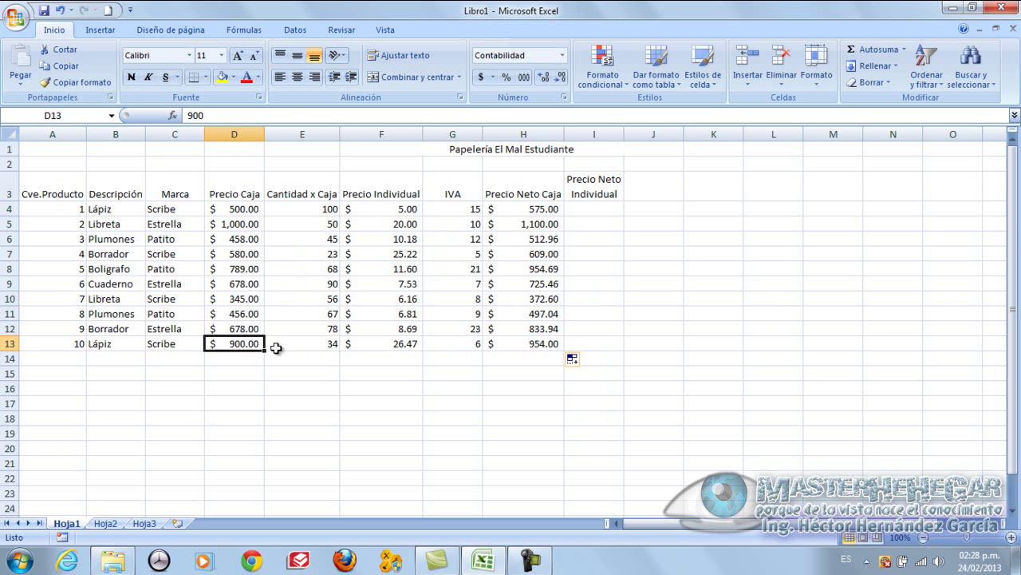
click(531, 344)
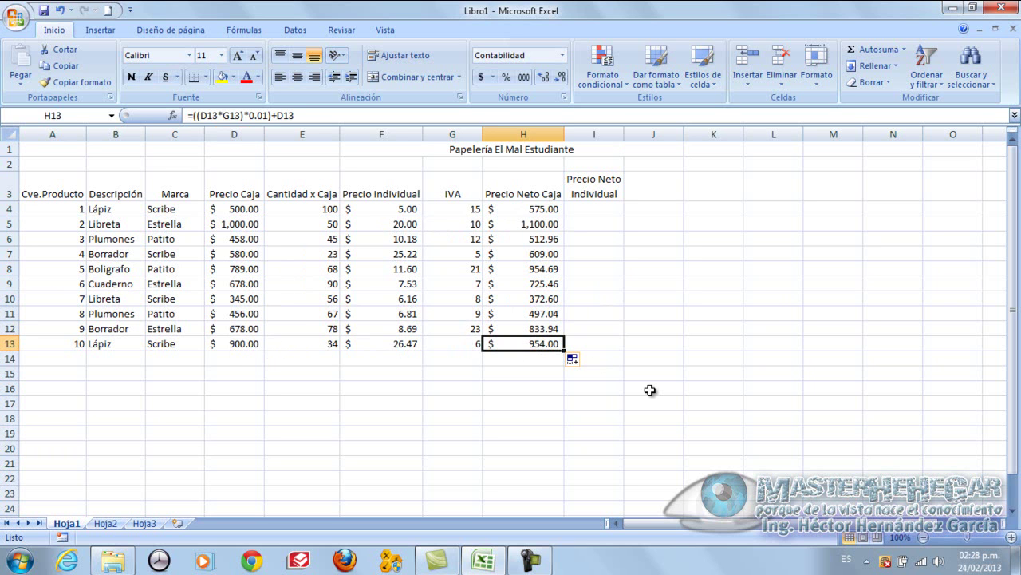
Step: Copy H4's net box price formula text and paste it into I4
click(591, 210)
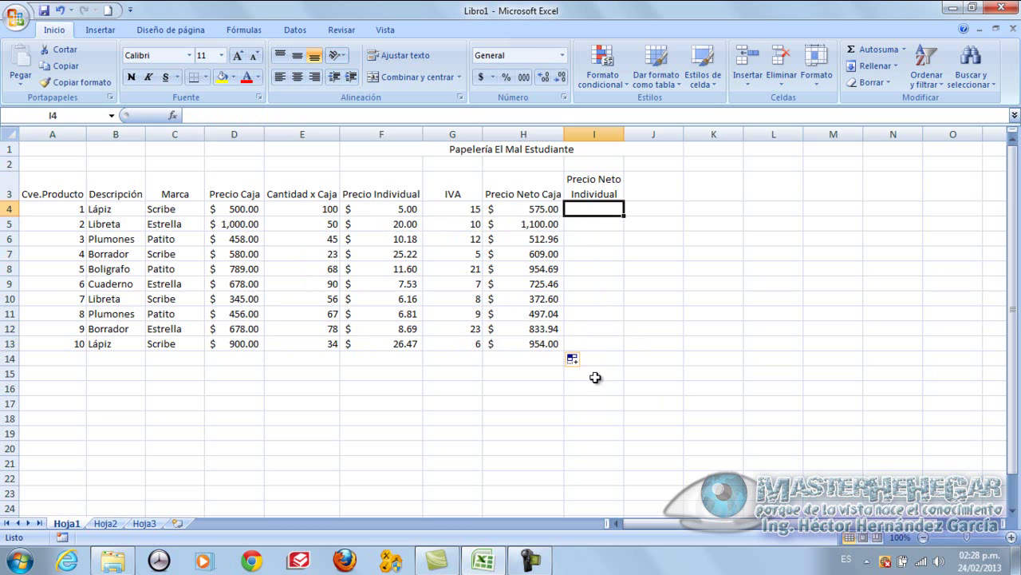
click(536, 209)
double_click(532, 210)
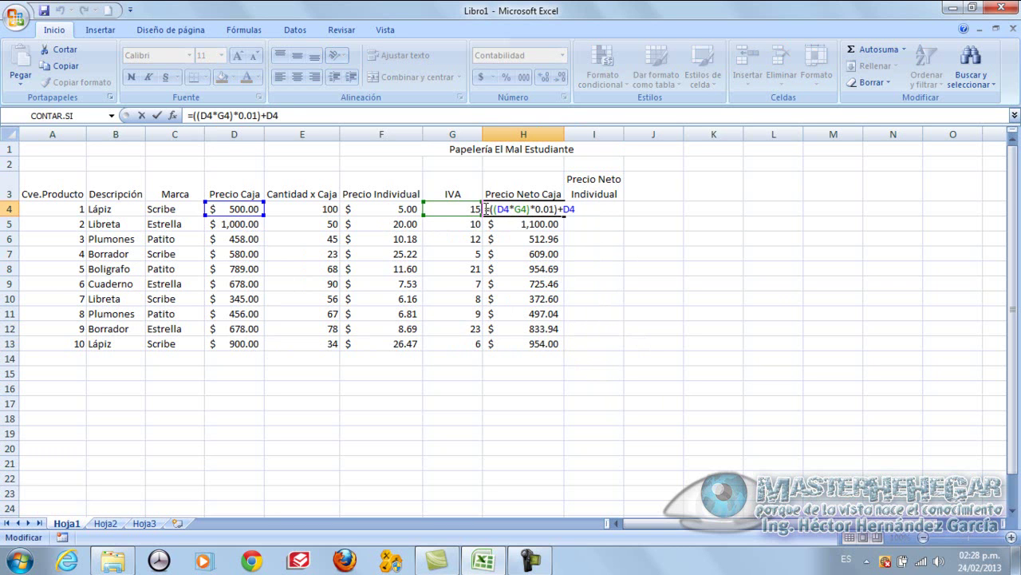
drag(485, 209, 591, 208)
key(ctrl+c)
click(592, 208)
key(Return)
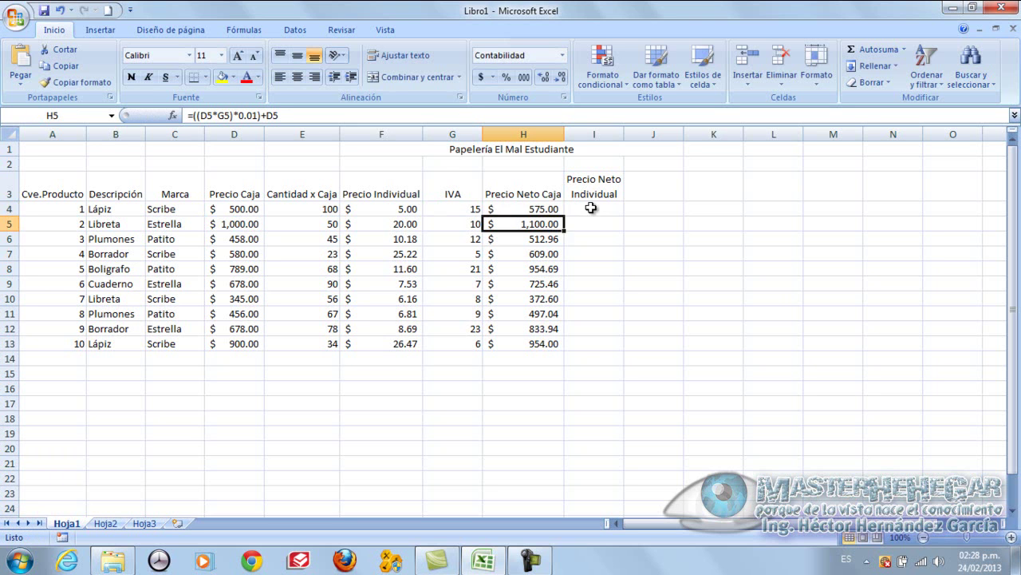
click(591, 207)
key(ctrl+v)
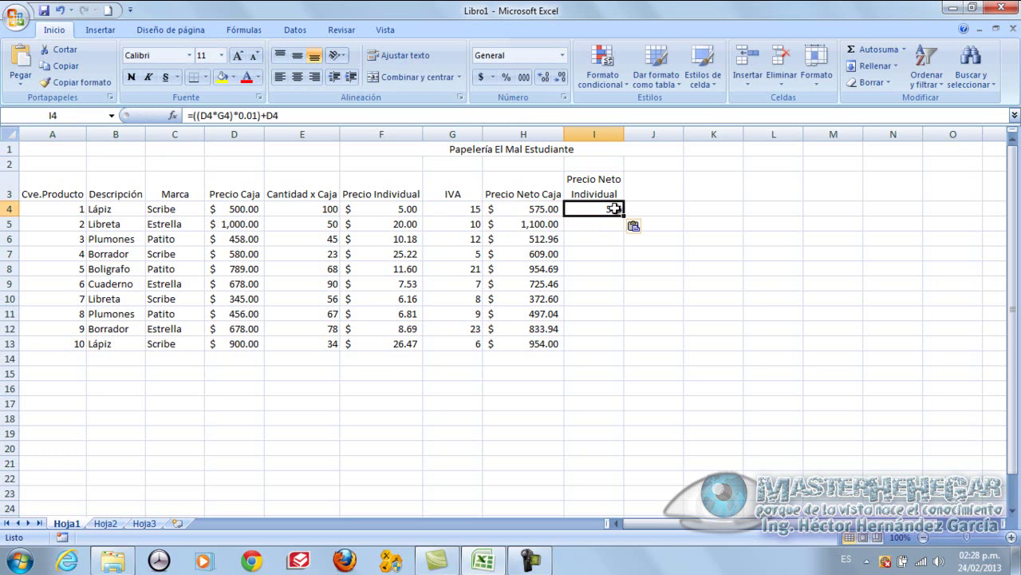
Step: Change the first D4 reference in I4's formula to F4
double_click(613, 207)
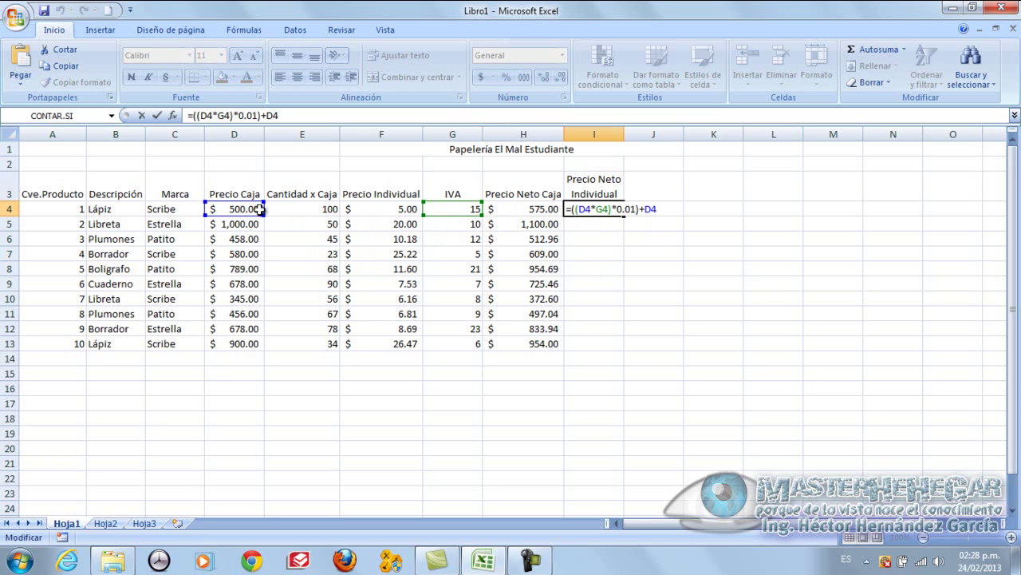
drag(425, 214, 407, 211)
click(581, 210)
key(Delete)
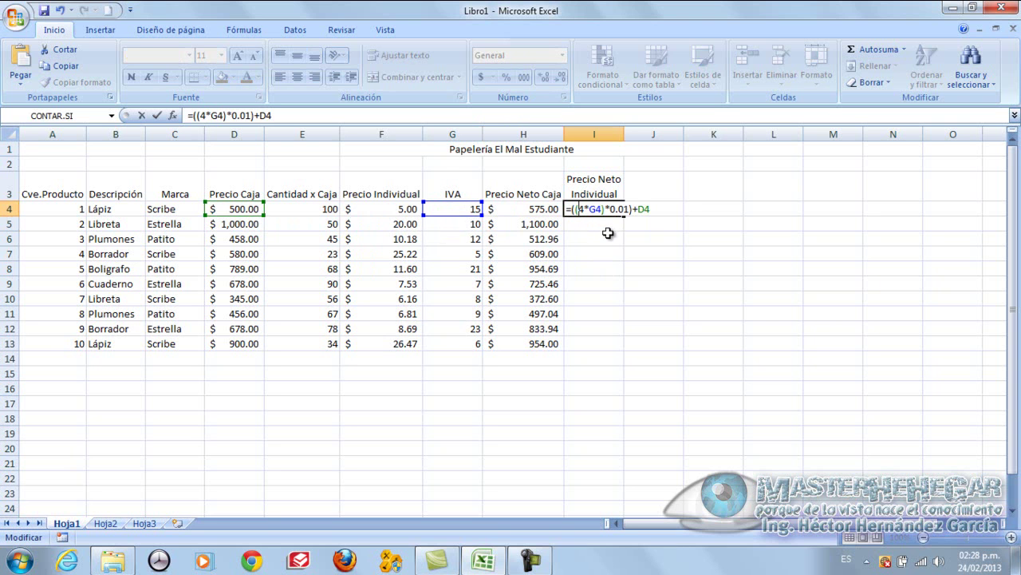
text(F)
key(Return)
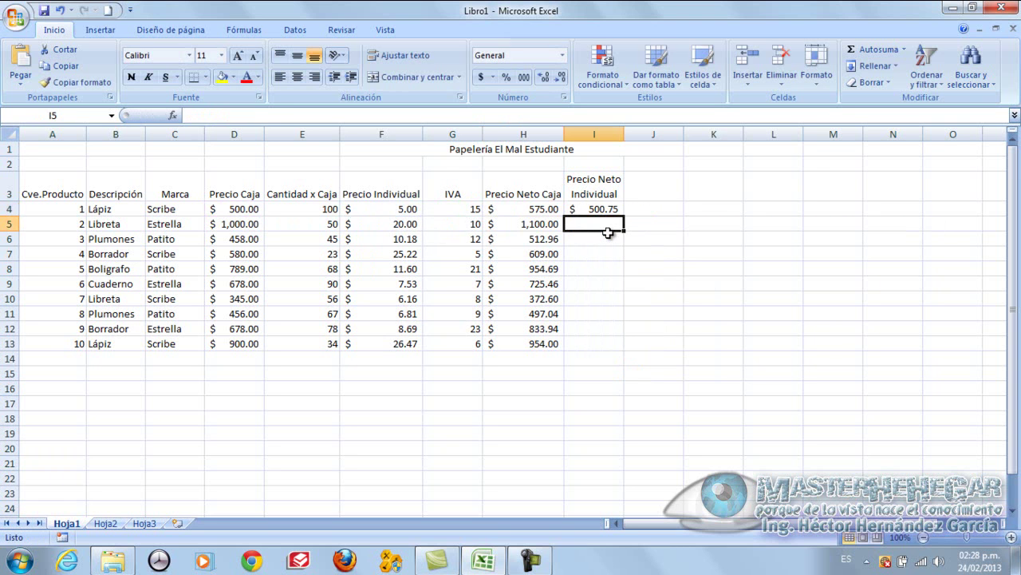
Step: Change the final D4 to F4 so I4 reads =((F4*G4)*0.01)+F4, giving $ 5.75
click(606, 209)
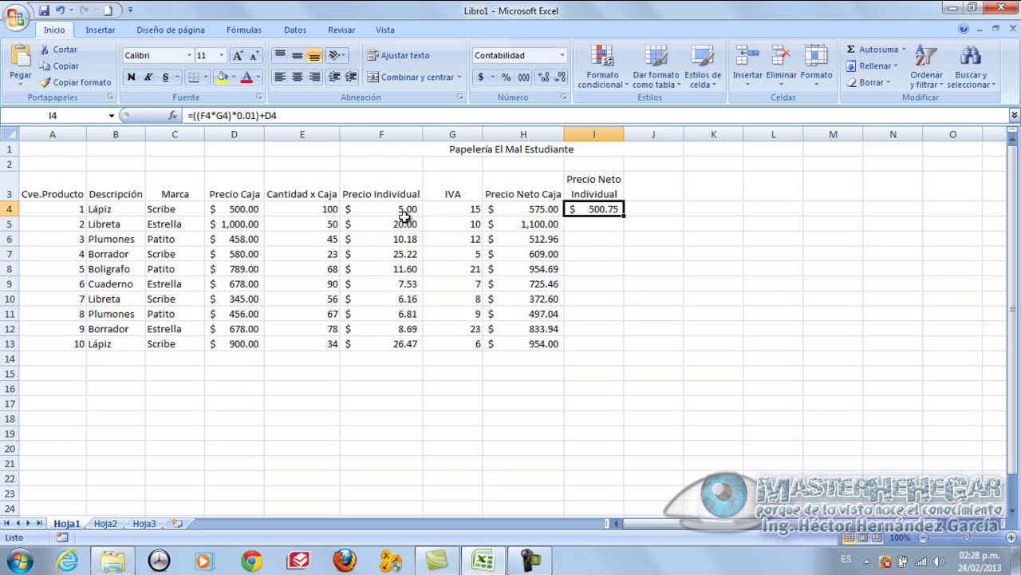
double_click(597, 210)
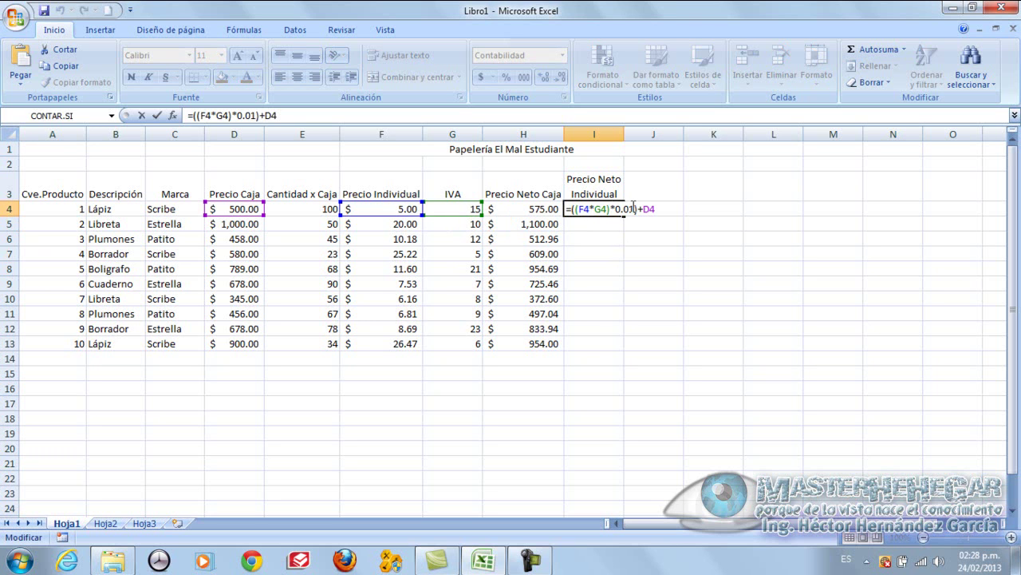
key(Left)
key(BackSpace)
text(F)
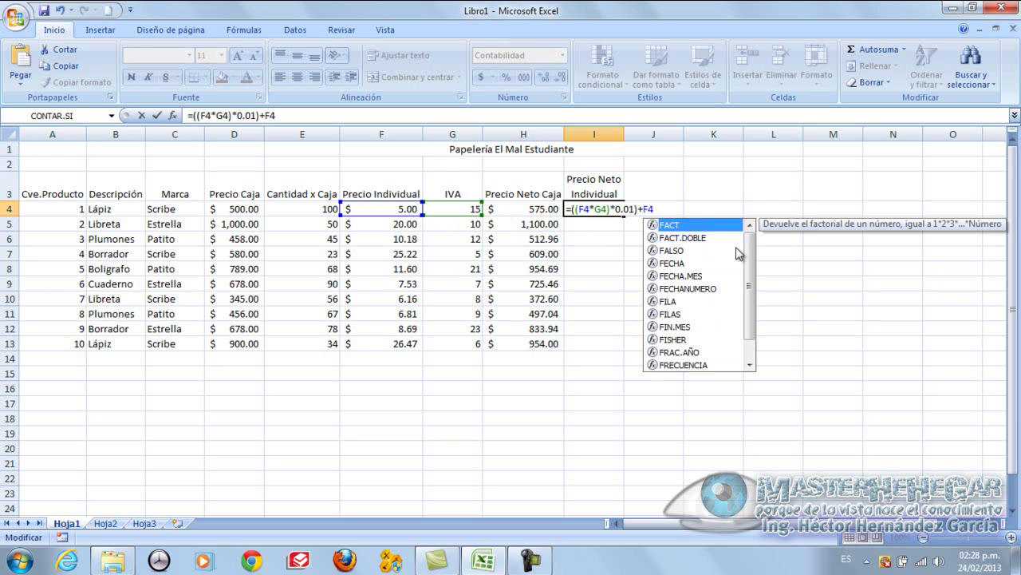
key(Return)
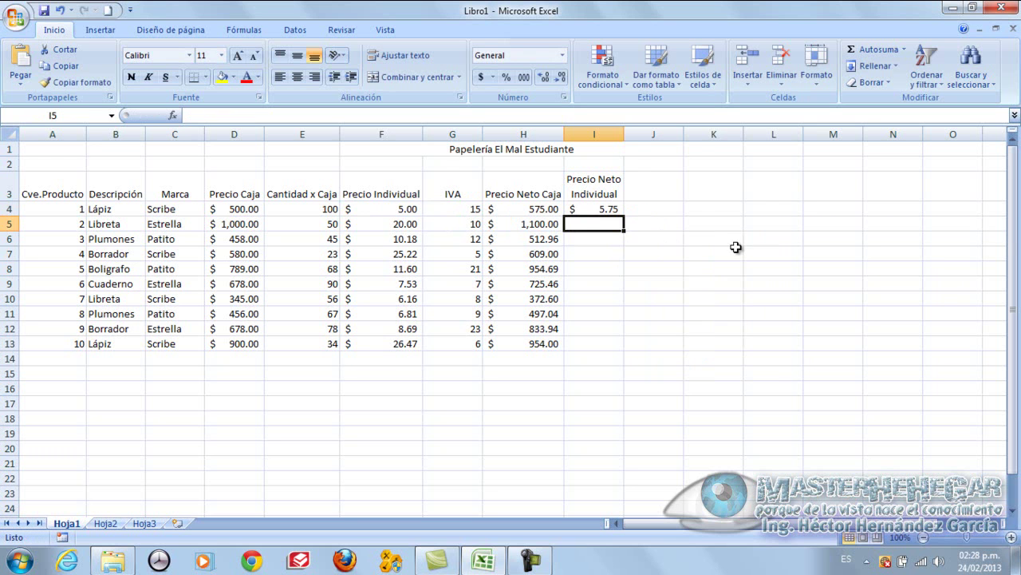
click(612, 210)
click(408, 210)
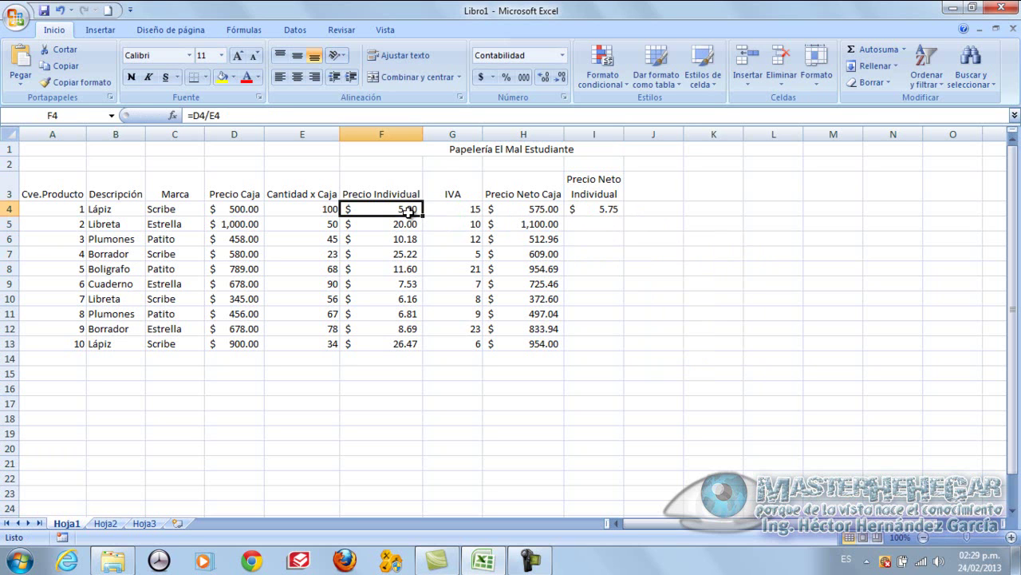
click(577, 207)
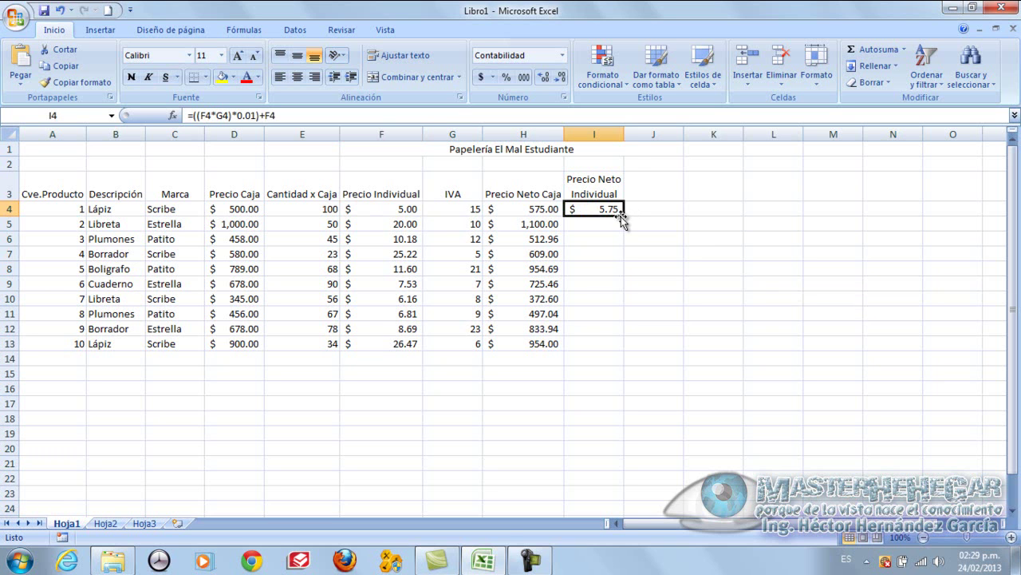
Step: Fill I4's formula down to I13, then spot-check row 6's F6, G6 and I6 values
drag(623, 217, 629, 347)
click(650, 344)
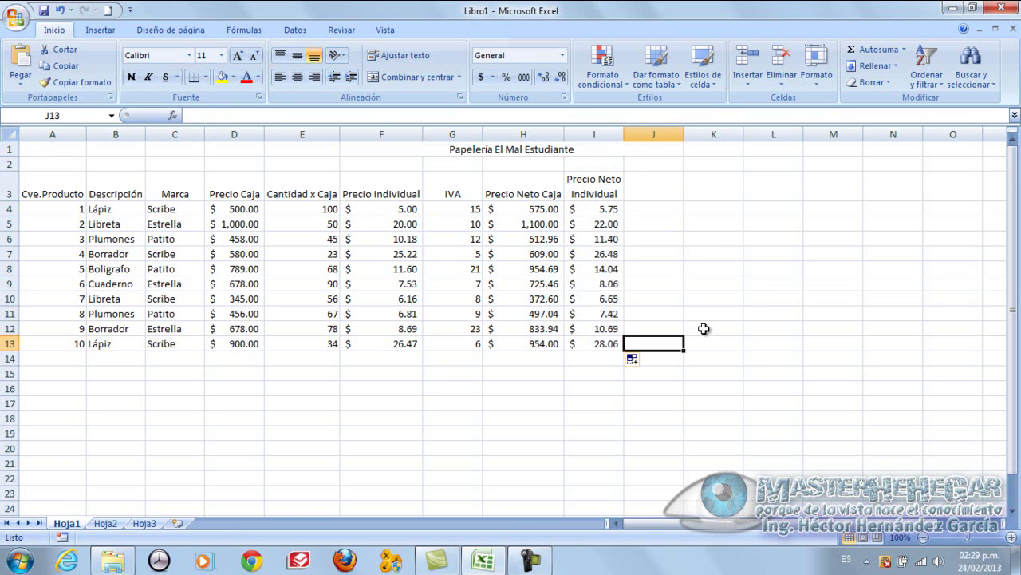
click(152, 240)
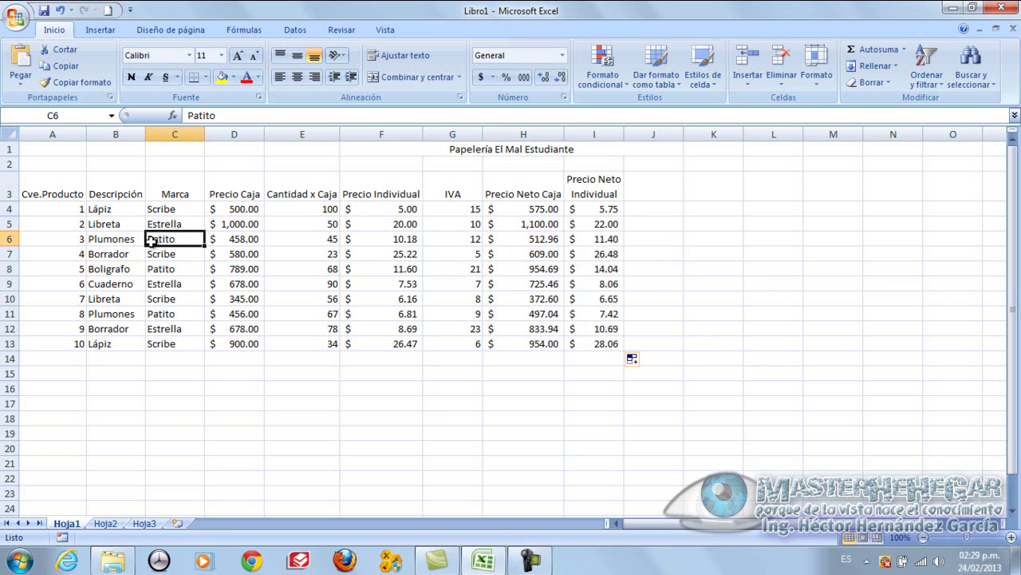
click(411, 241)
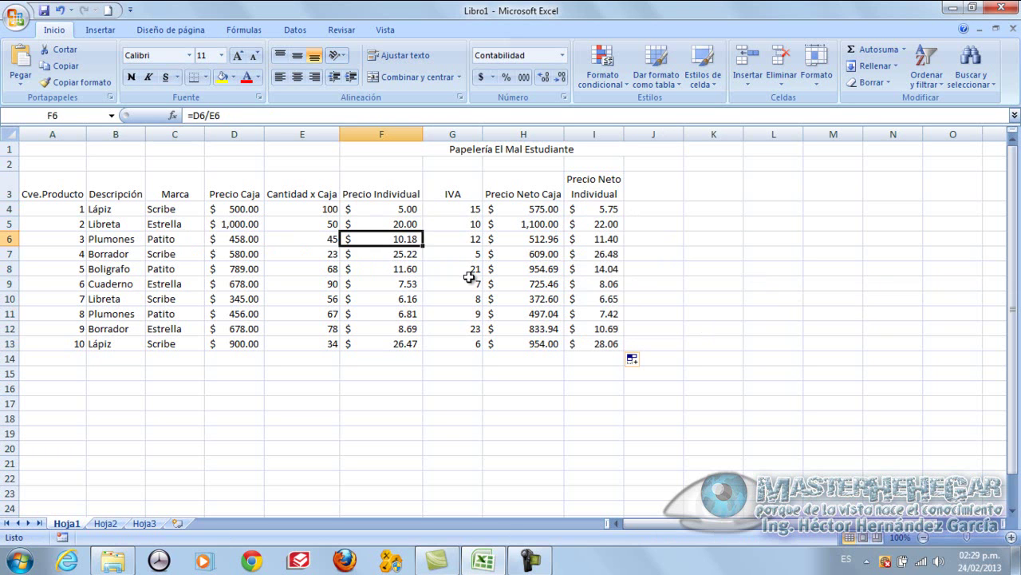
click(469, 241)
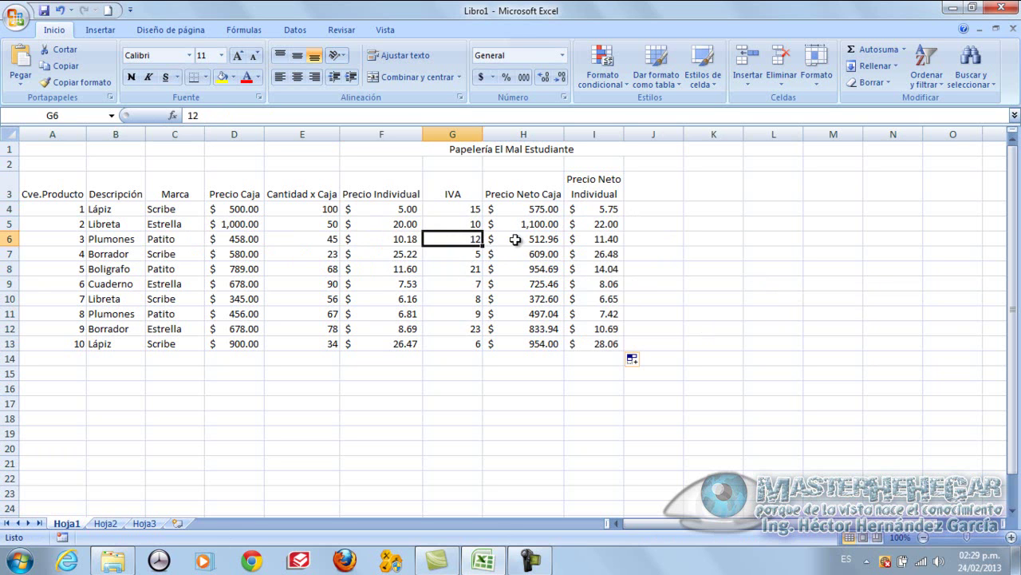
click(595, 240)
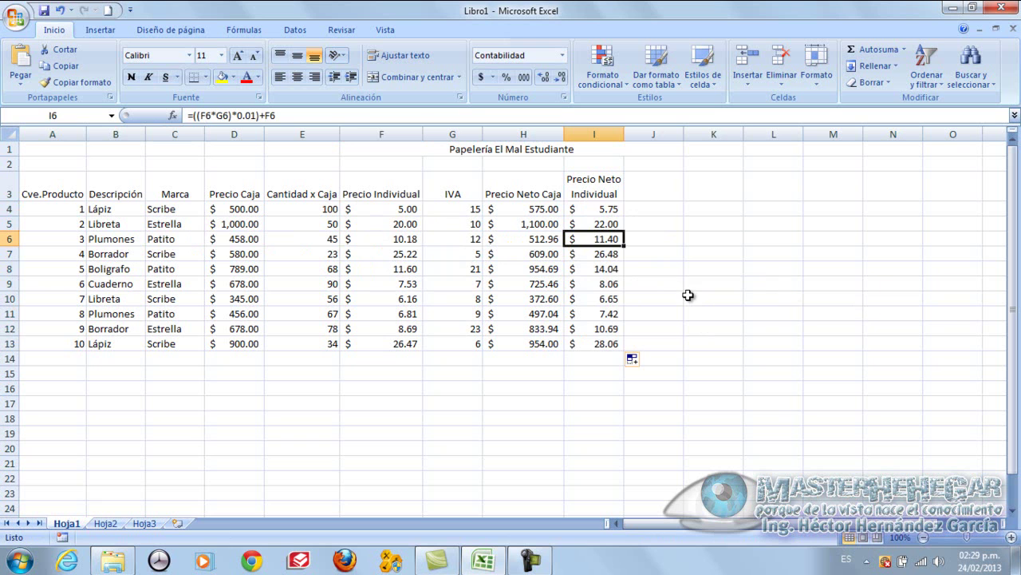